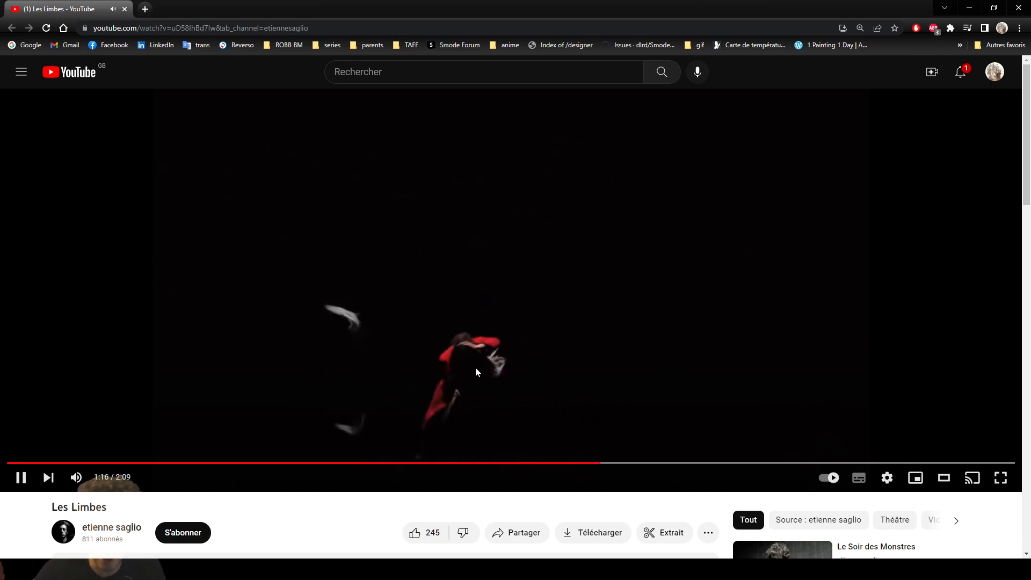
Pause the Les Limbes video and switch to Smode Designer
click(495, 359)
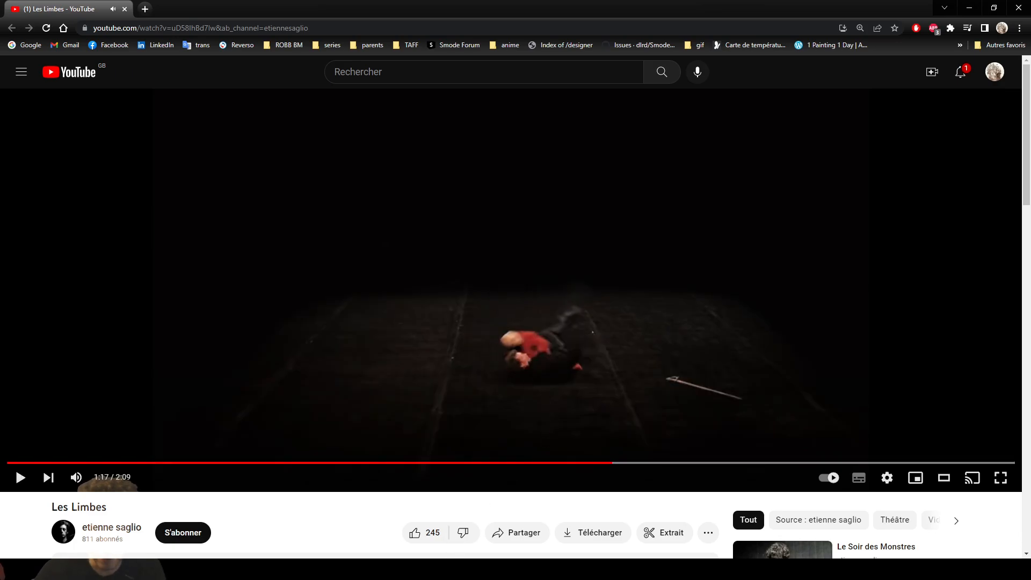
key(alt+Tab)
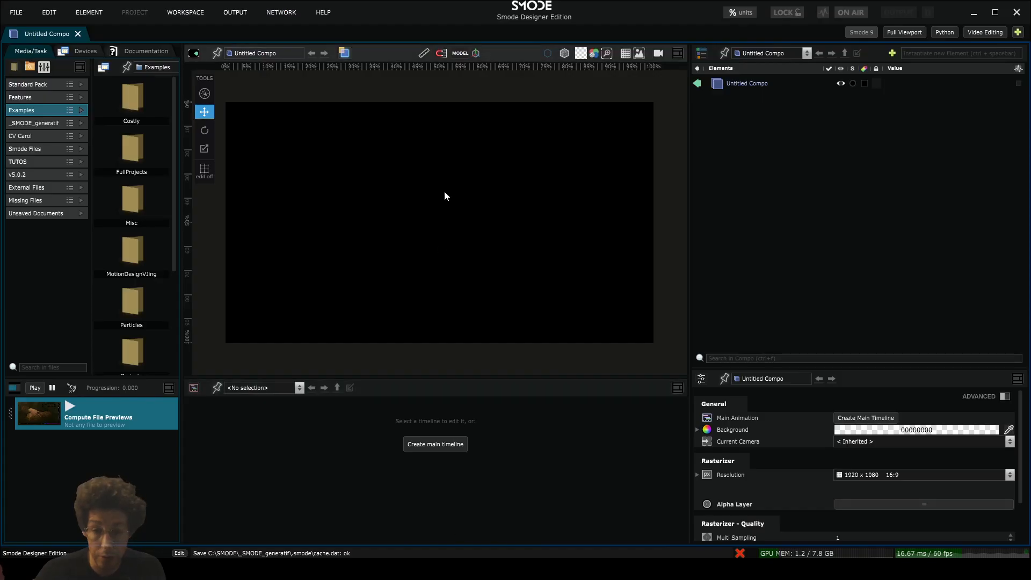
Add a 3D Particles layer and a standard Camera to the untitled compo
right_click(720, 118)
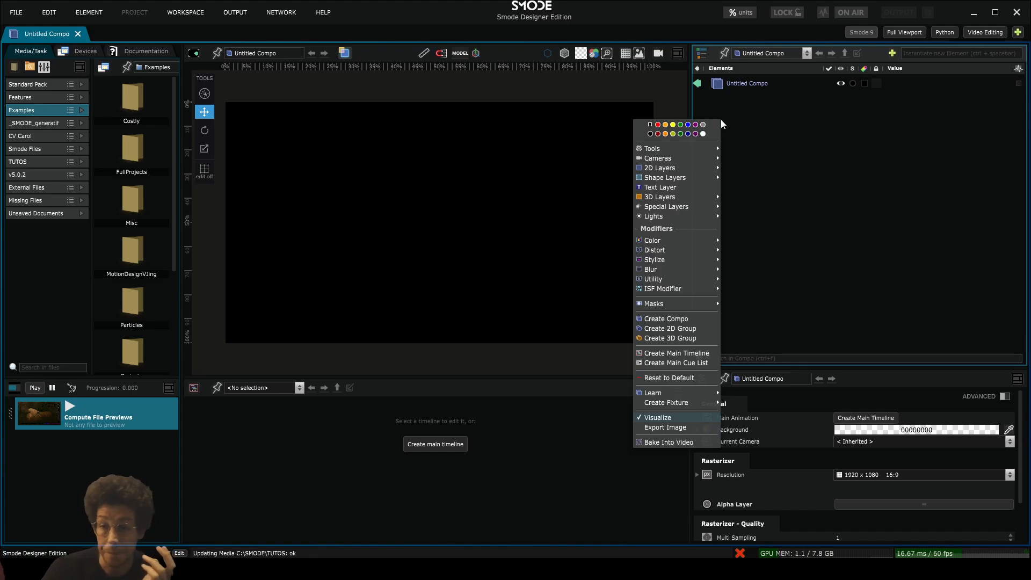
mouse_move(681, 198)
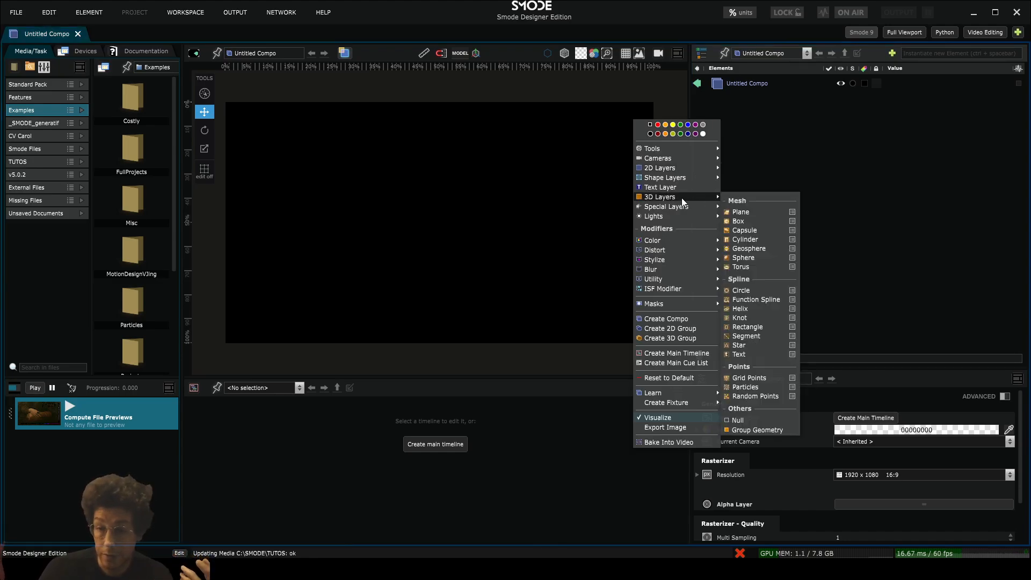
click(766, 388)
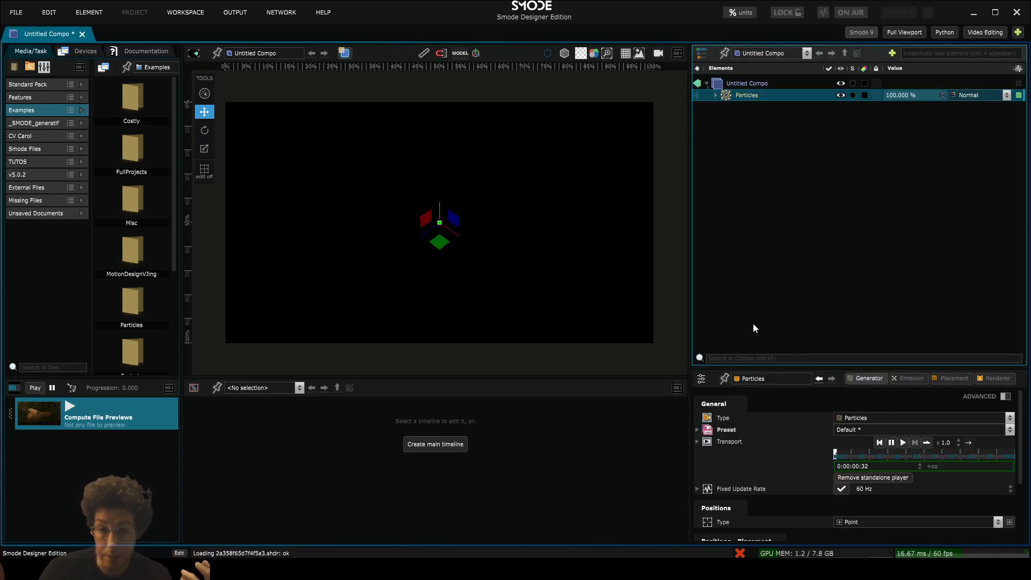
right_click(694, 160)
mouse_move(704, 153)
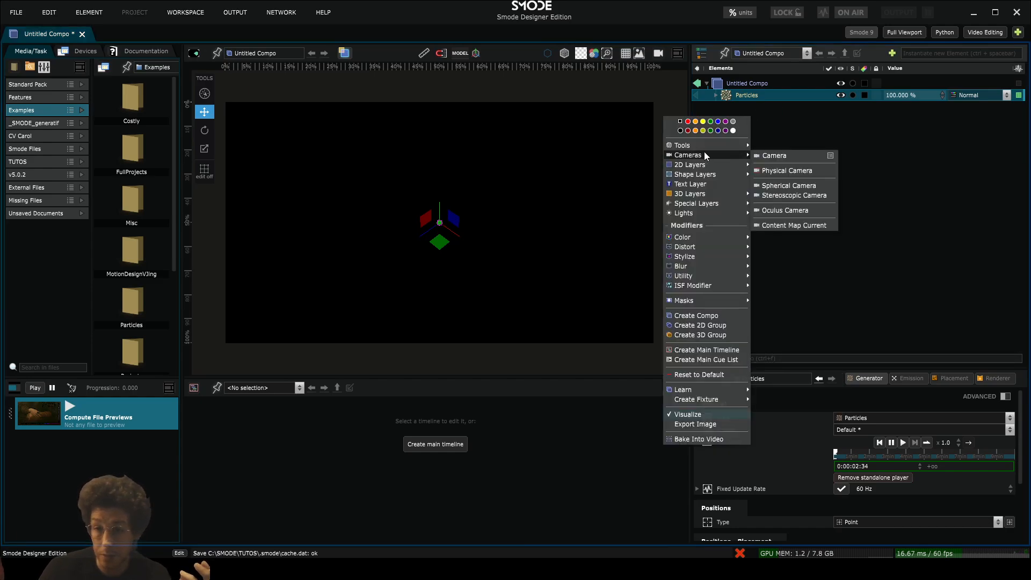
click(769, 156)
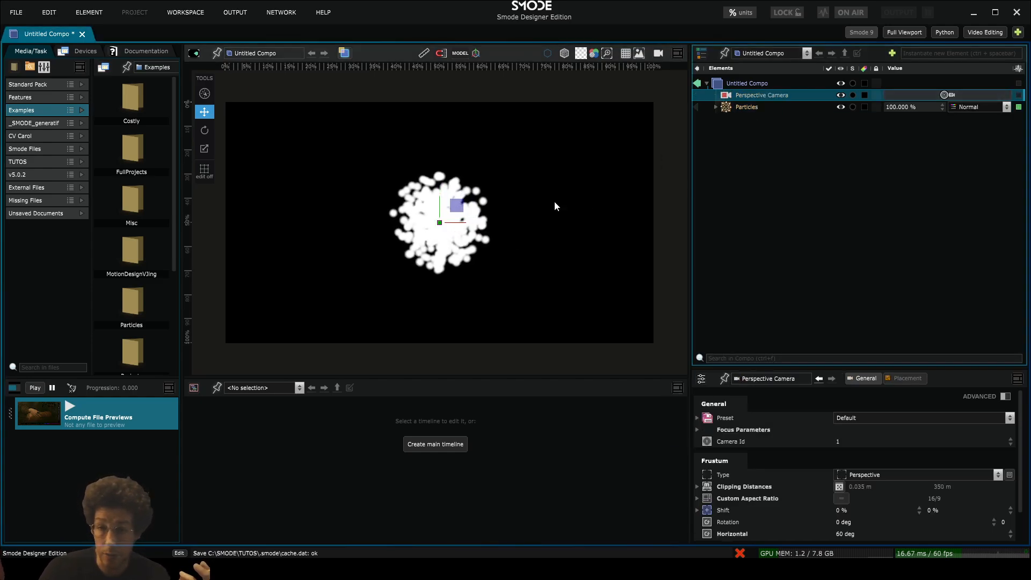
Extract the Particles layer's renderer to the material bank and delete the duplicate points renderer
click(716, 107)
click(736, 108)
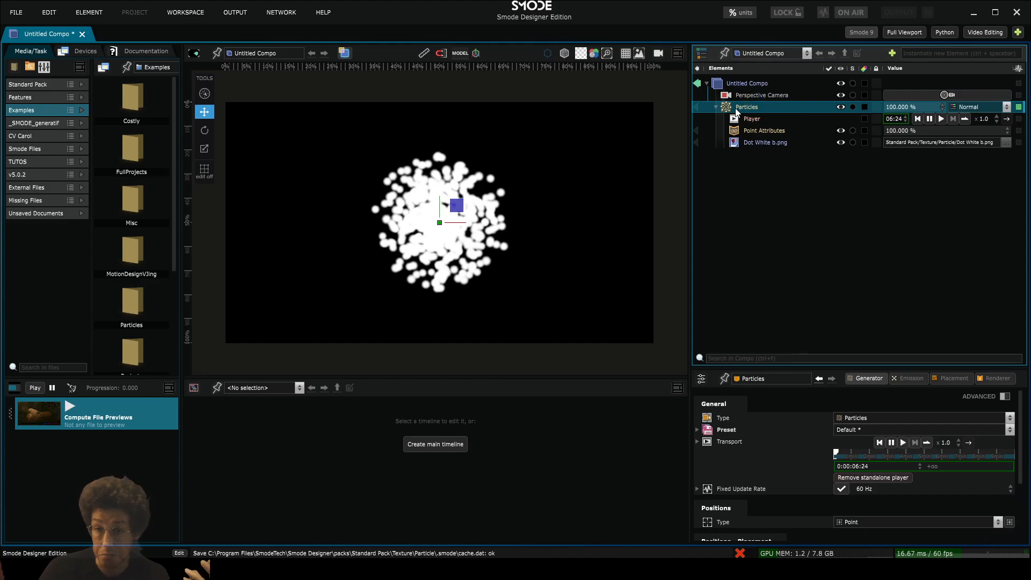
right_click(736, 108)
click(739, 108)
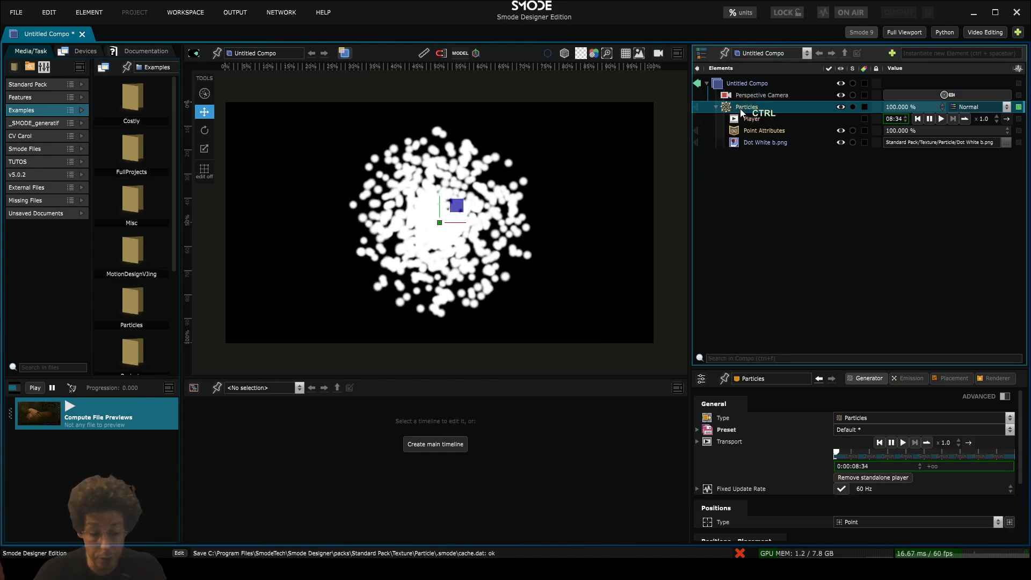
key(ctrl+shift+a)
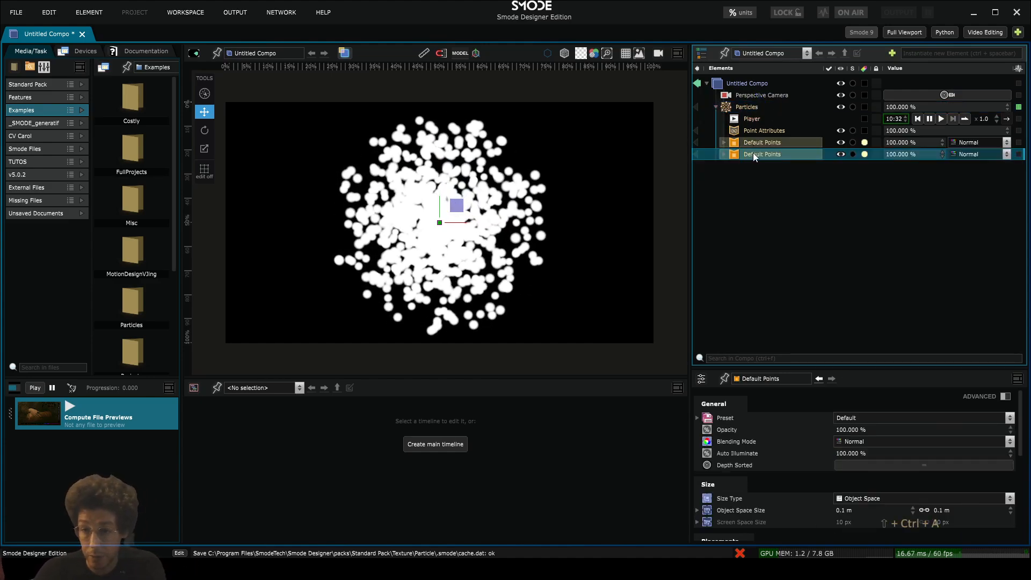
key(Delete)
key(Return)
Add a Motion Lines operator to the Particles layer and hide its Default Points renderer
click(743, 107)
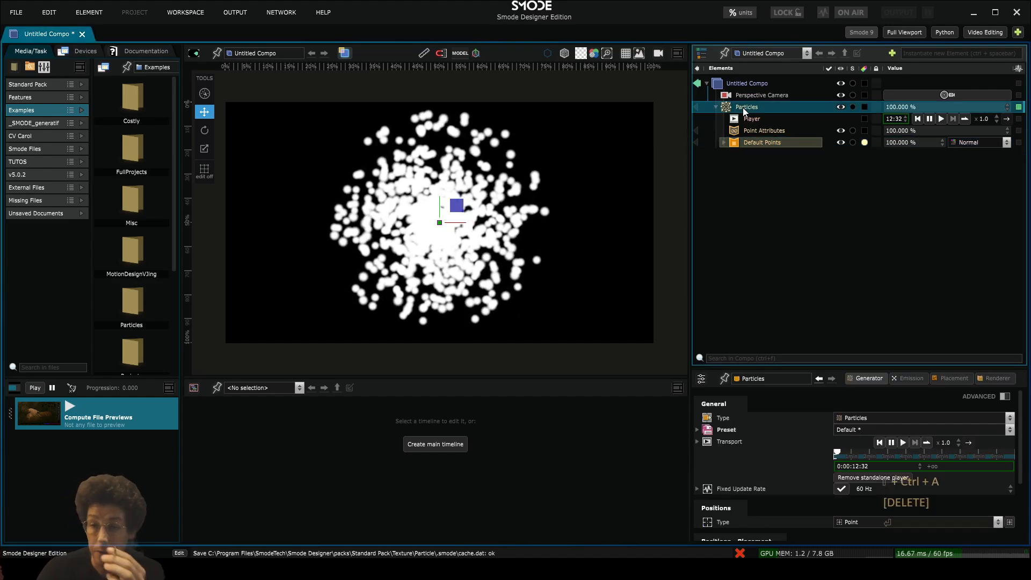
right_click(742, 107)
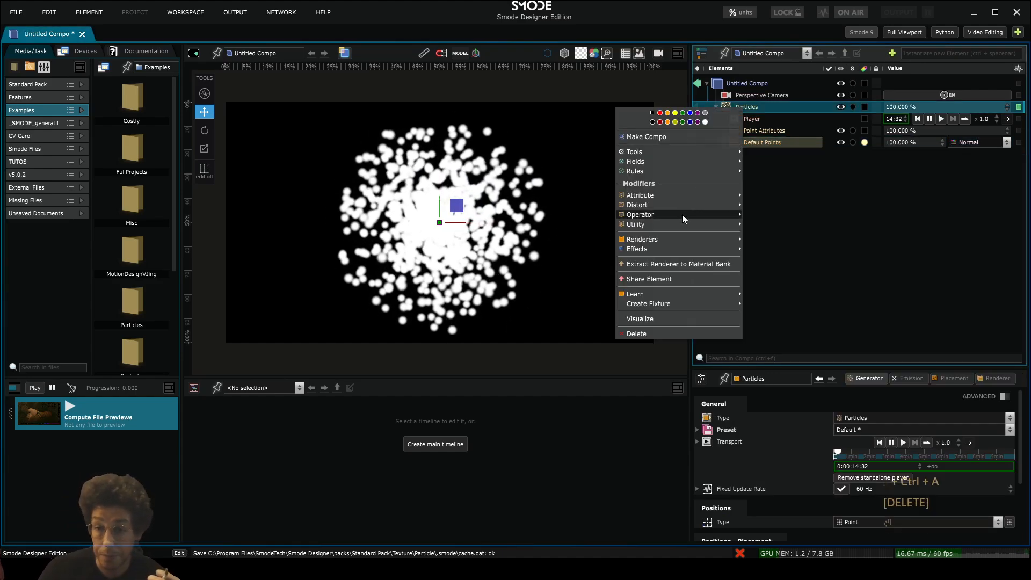
mouse_move(683, 215)
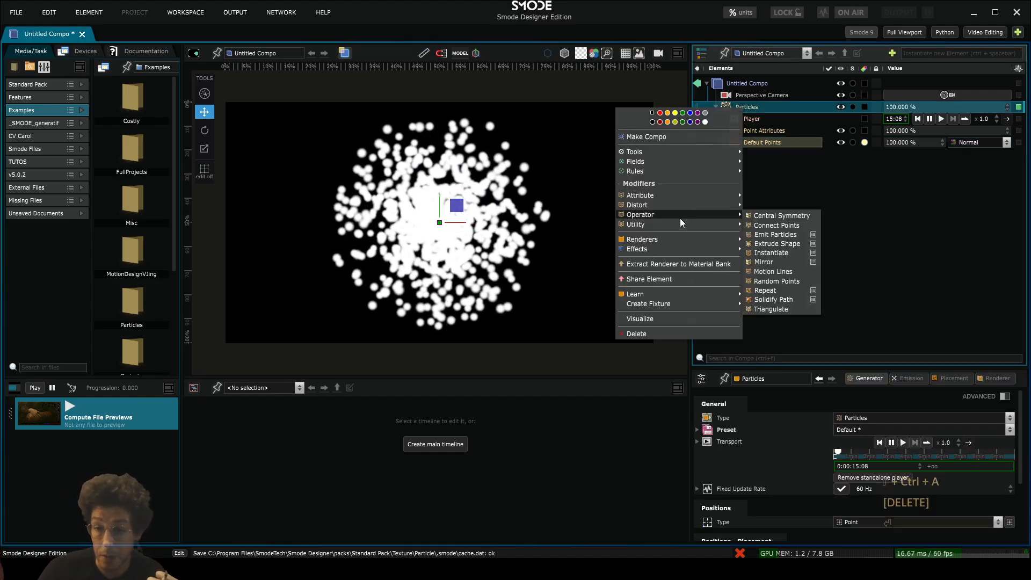
click(791, 274)
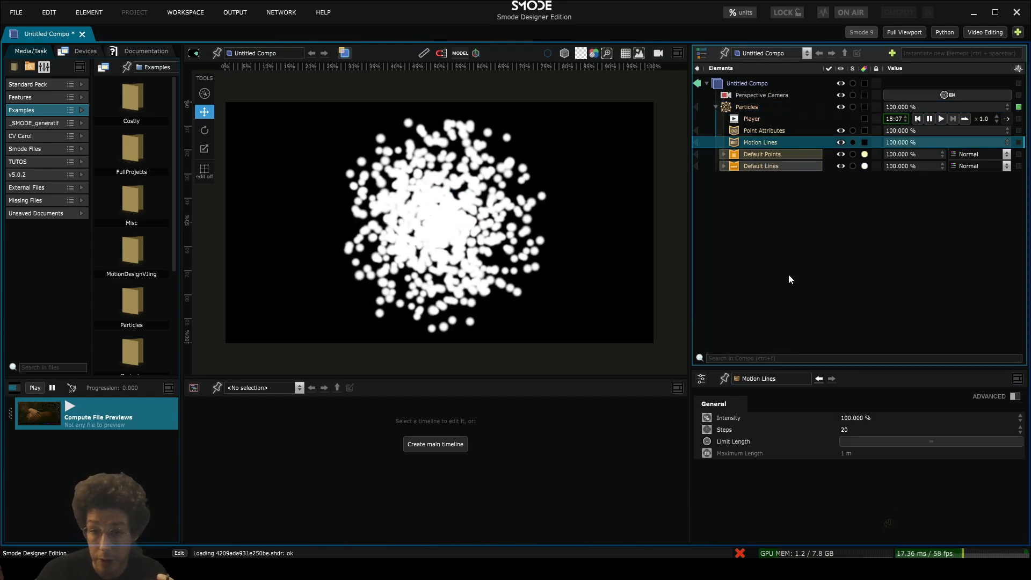
click(769, 156)
key(h)
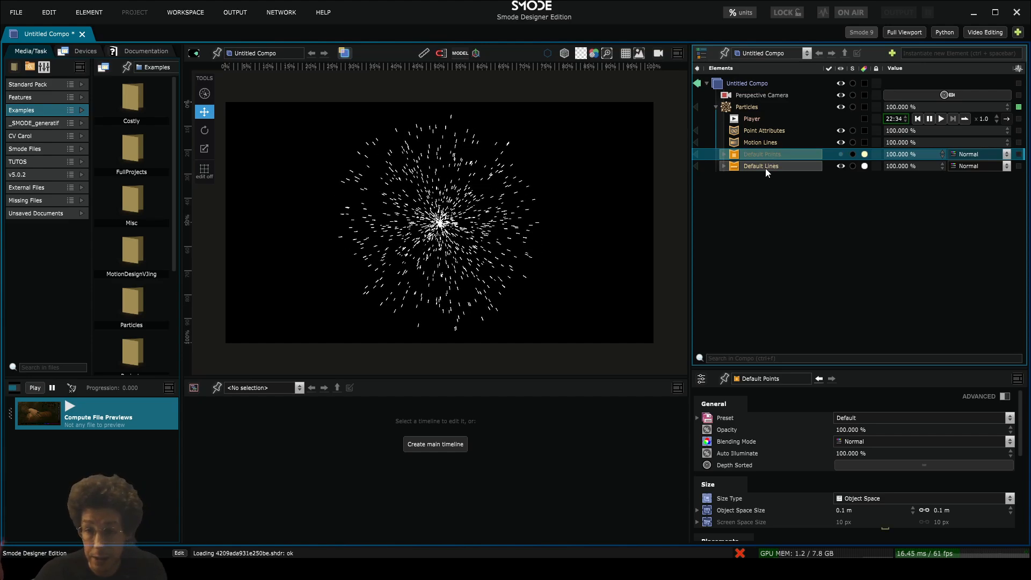
Set the Motion Lines operator's Steps to 108
click(765, 169)
click(758, 144)
drag(846, 430, 864, 398)
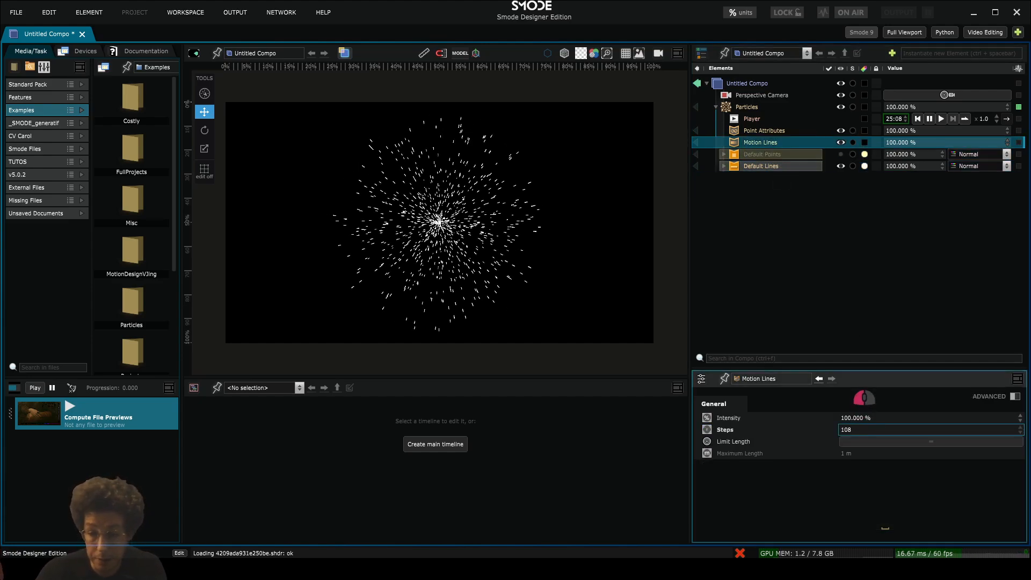
Set the particles' emission Rate to 2, restart the simulation, and raise Initial Count and Pre Simulation Quality to 100 %
click(743, 108)
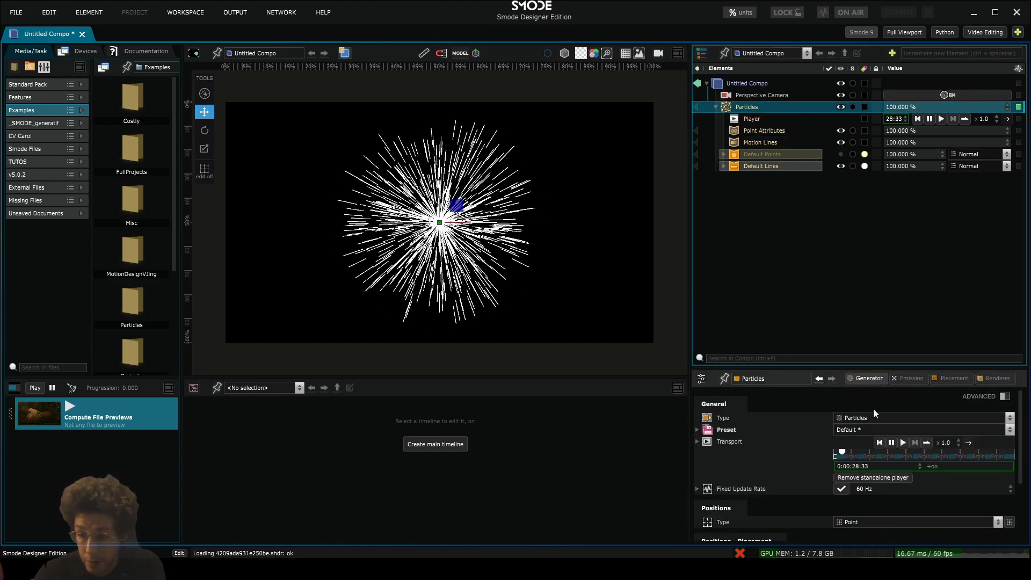
scroll(872, 418, down, 1)
scroll(876, 456, down, 2)
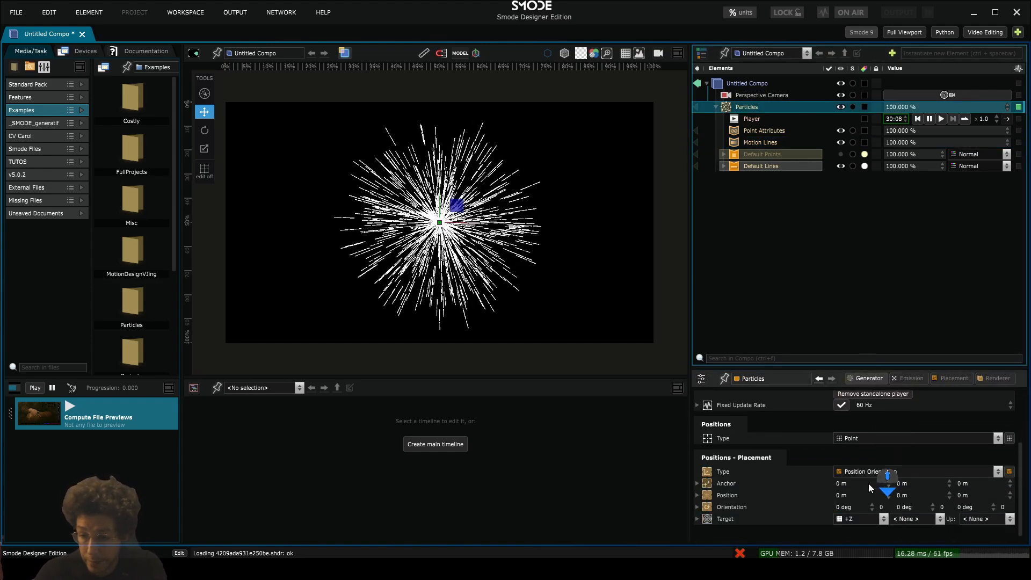
click(909, 379)
drag(868, 437, 852, 443)
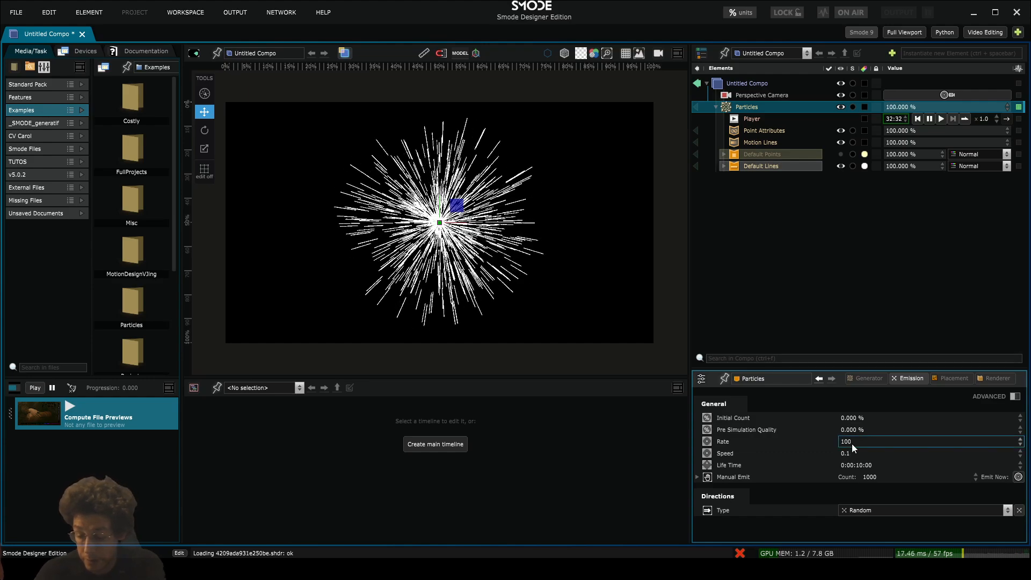
text(2)
key(Return)
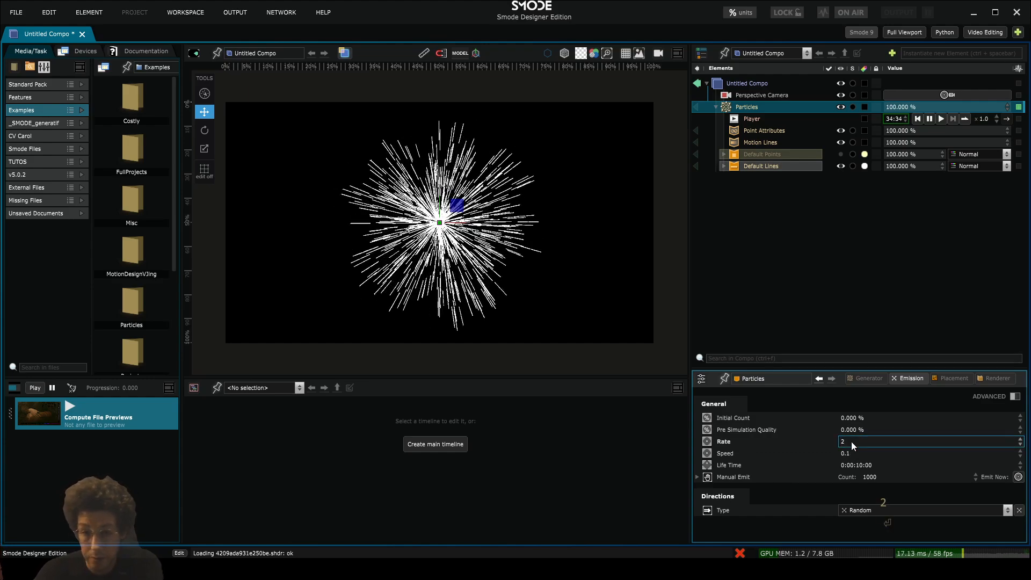
key(space)
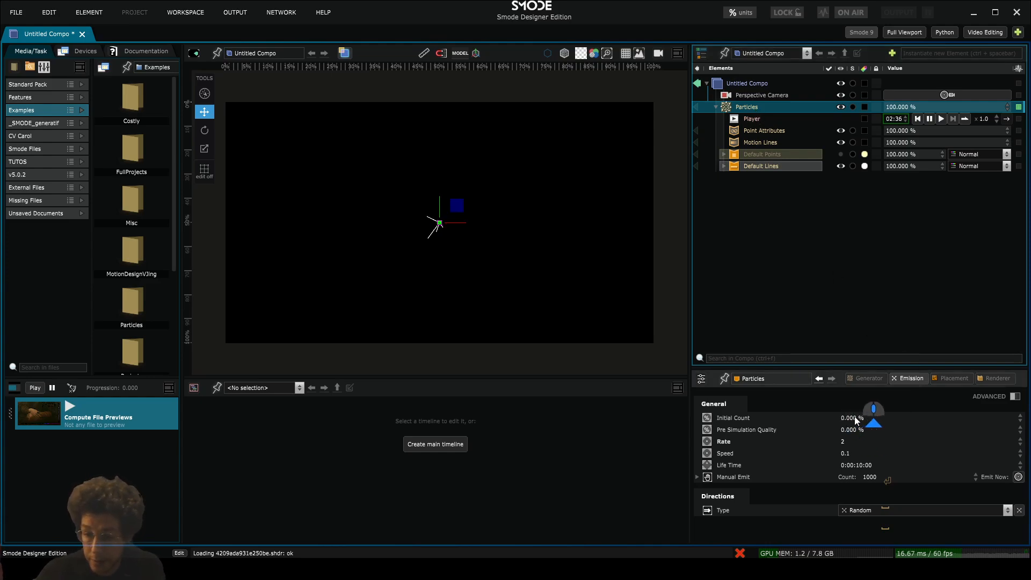
drag(855, 417, 920, 421)
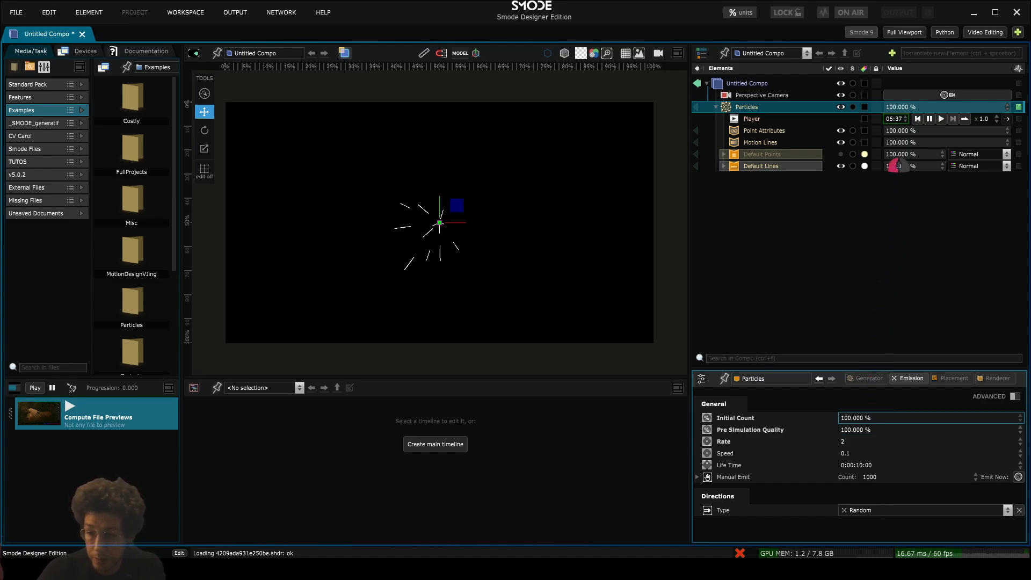
Add an Attractor field to the Particles layer
scroll(457, 250, up, 2)
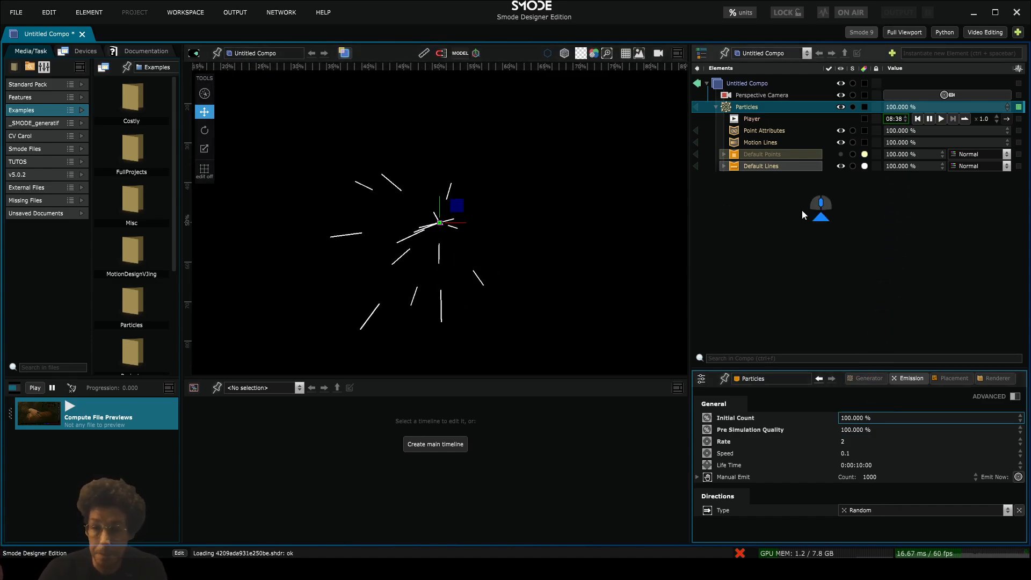
right_click(739, 107)
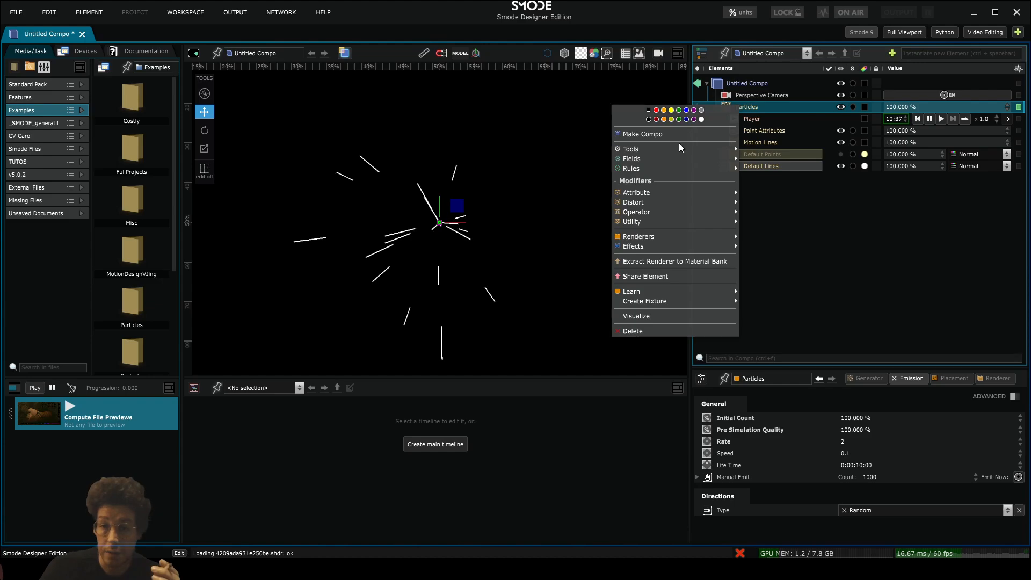
mouse_move(667, 162)
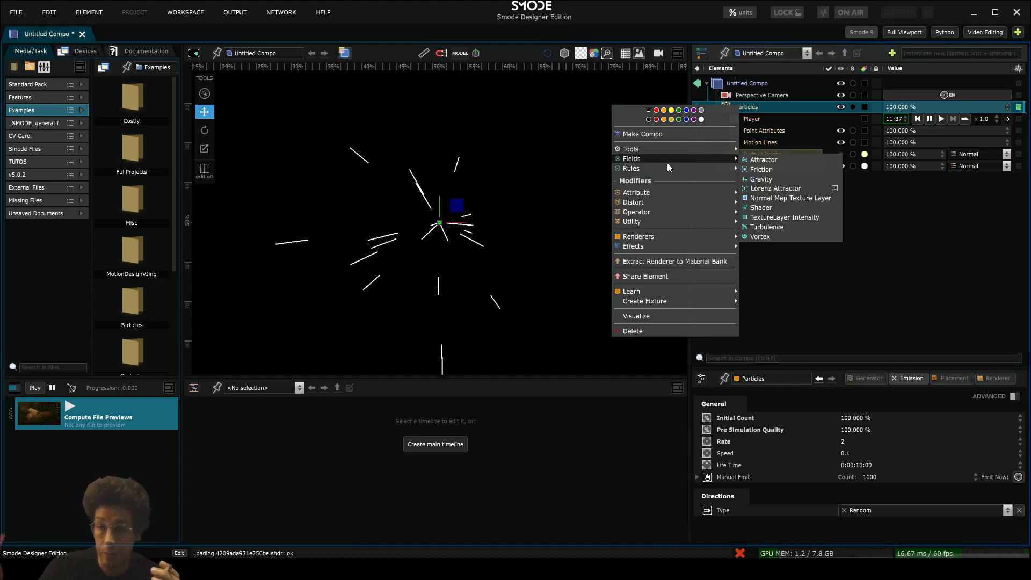
click(772, 160)
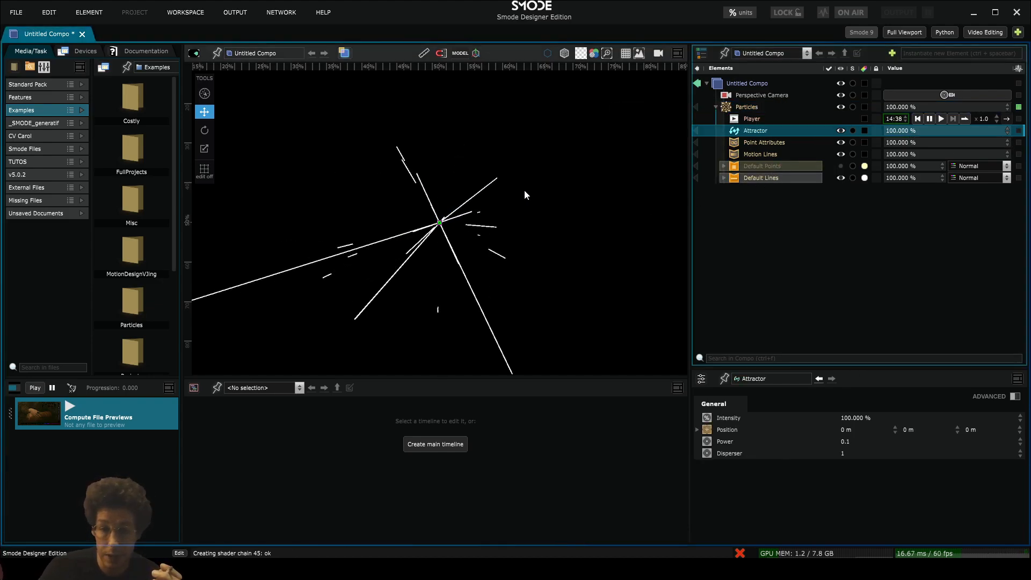
In the 3D view, move the attractor to about -0.02, 0.30, -0.14 m and set its Power to 0.89
click(344, 53)
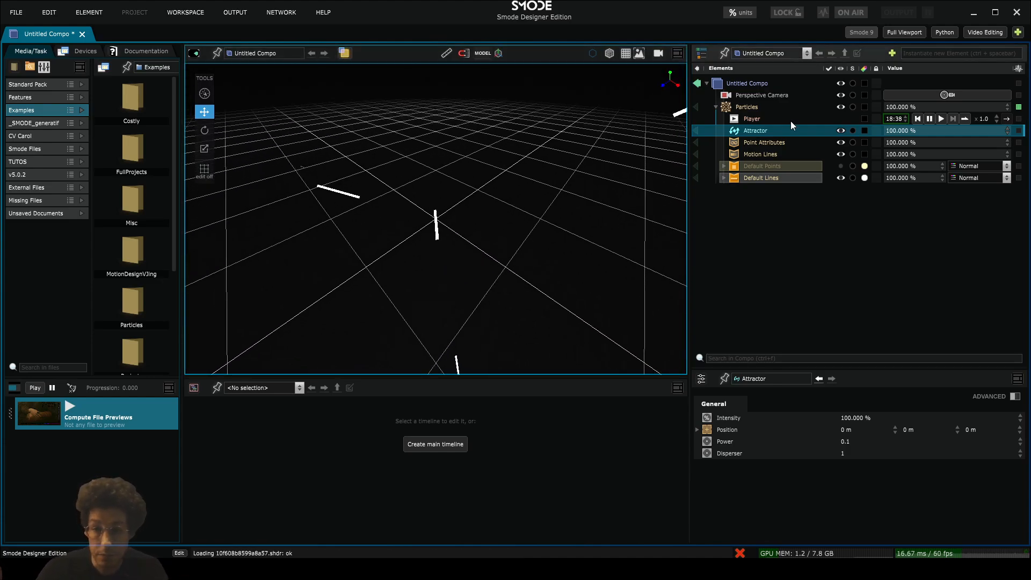
click(772, 141)
click(761, 131)
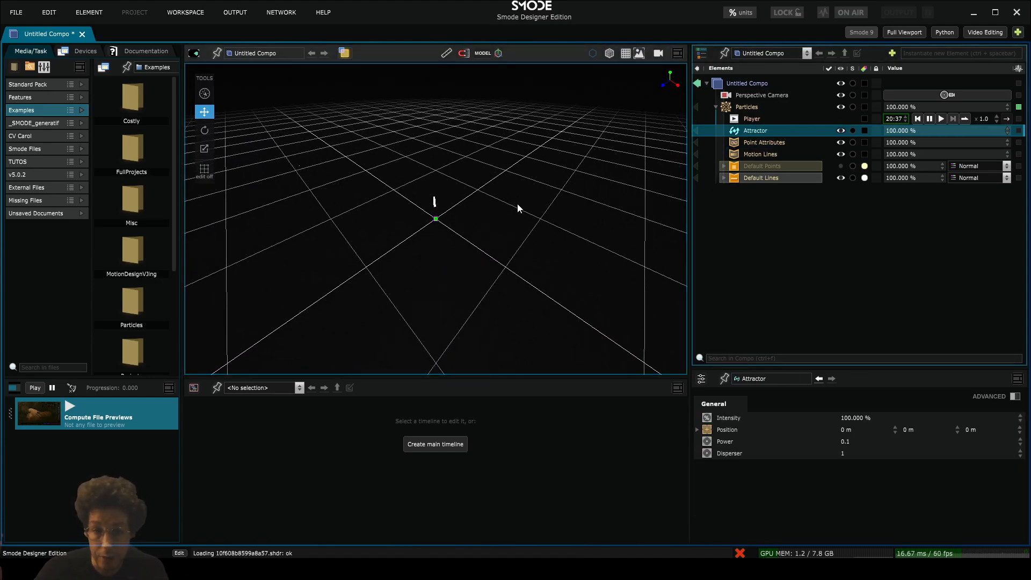
mouse_move(444, 213)
mouse_down()
mouse_move(460, 194)
mouse_move(436, 195)
mouse_up()
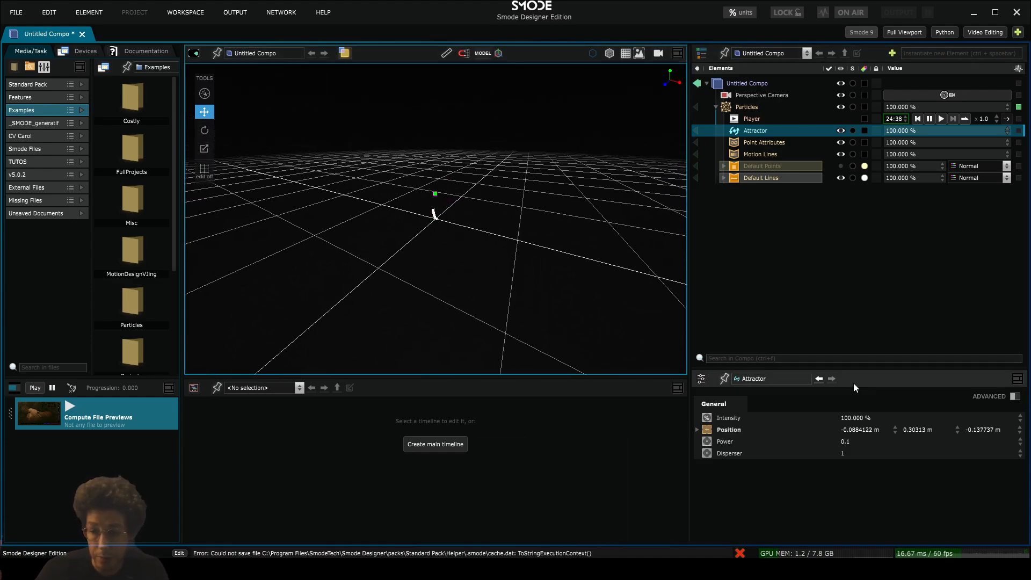
drag(499, 230, 575, 214)
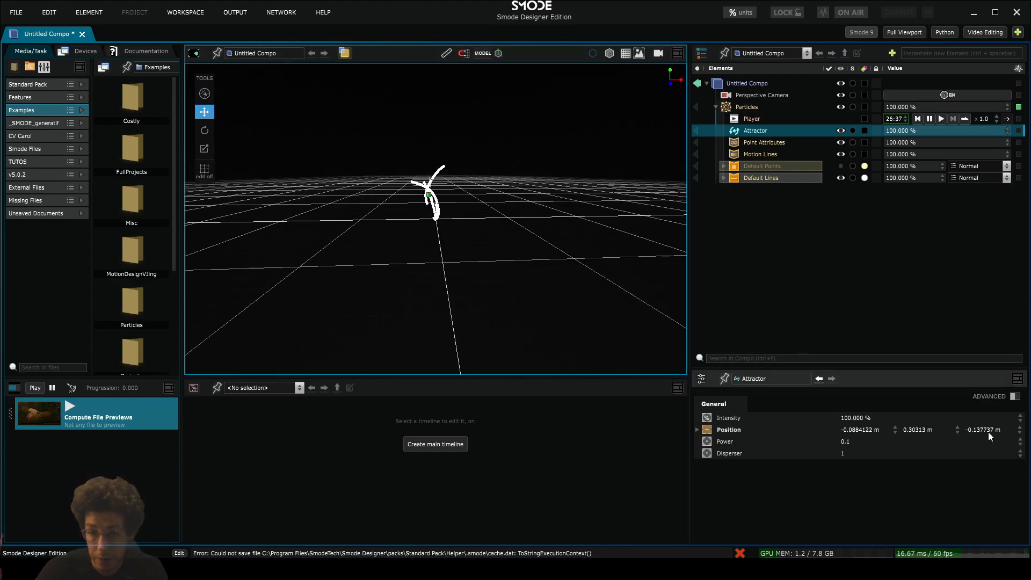
drag(860, 423, 881, 430)
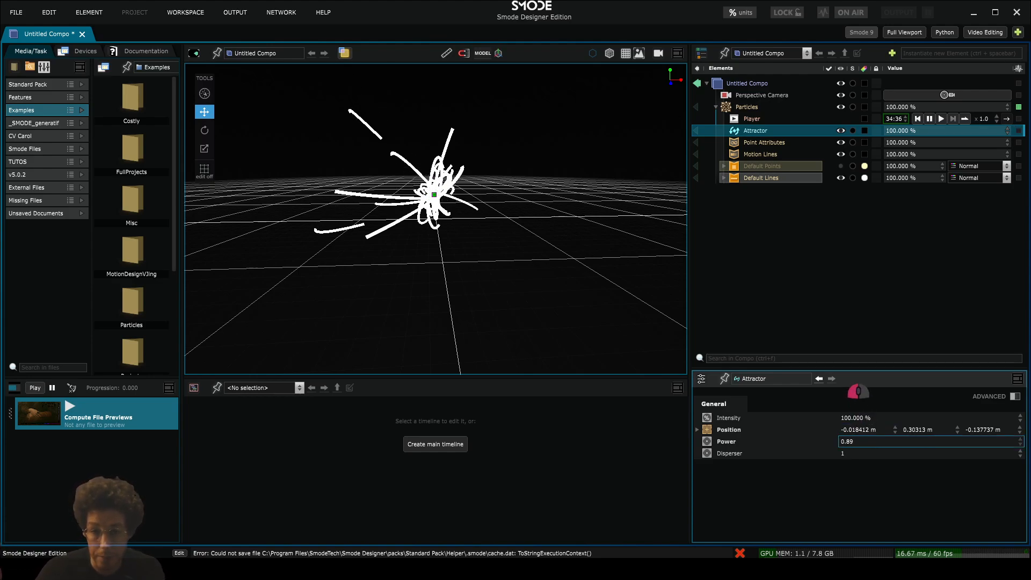
Return to the 2D compo view and reposition the attractor at about -0.06, 0.41, -0.14 m
click(344, 52)
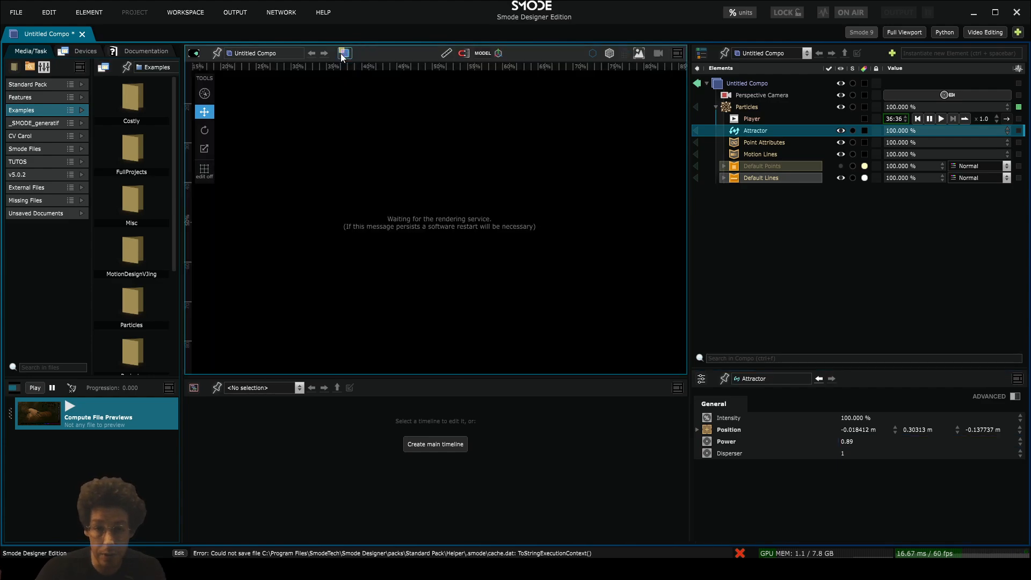
scroll(478, 248, down, 2)
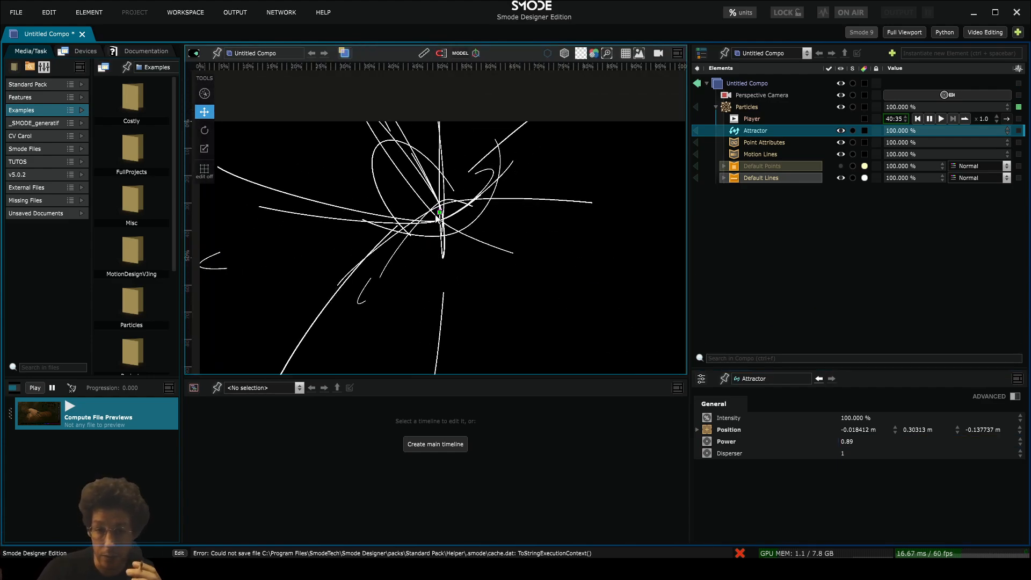
drag(439, 212, 430, 216)
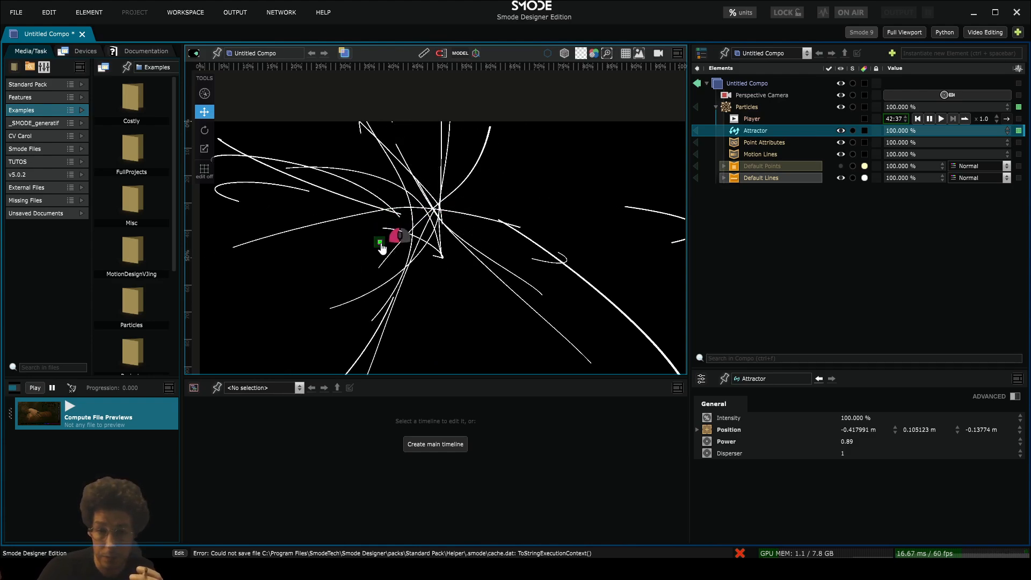
drag(381, 247, 435, 224)
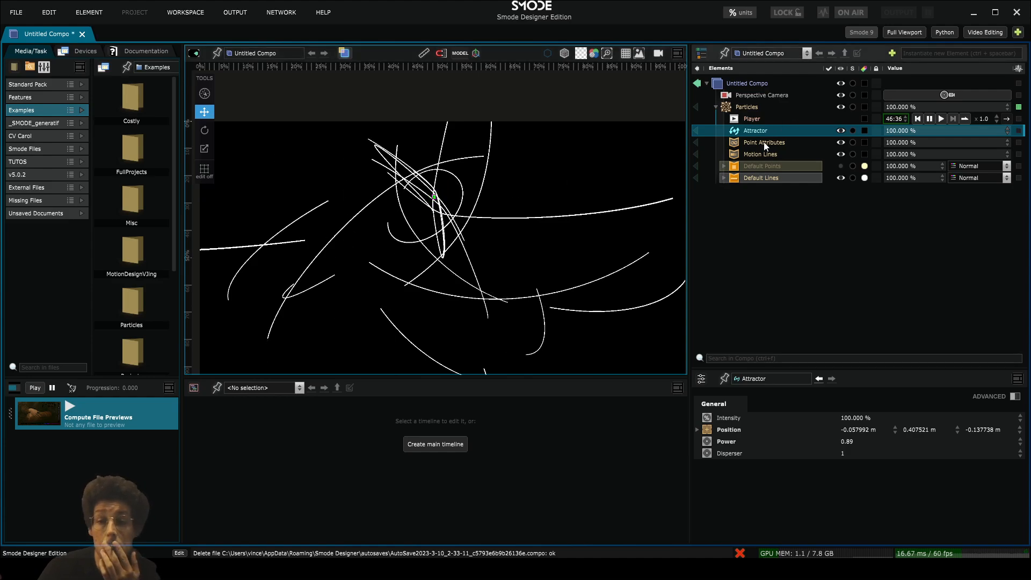
In the Point Attributes age curves, move the starting Opacity key to about 9 % and add a 24.8 % Opacity key at 0 %
click(745, 108)
right_click(744, 107)
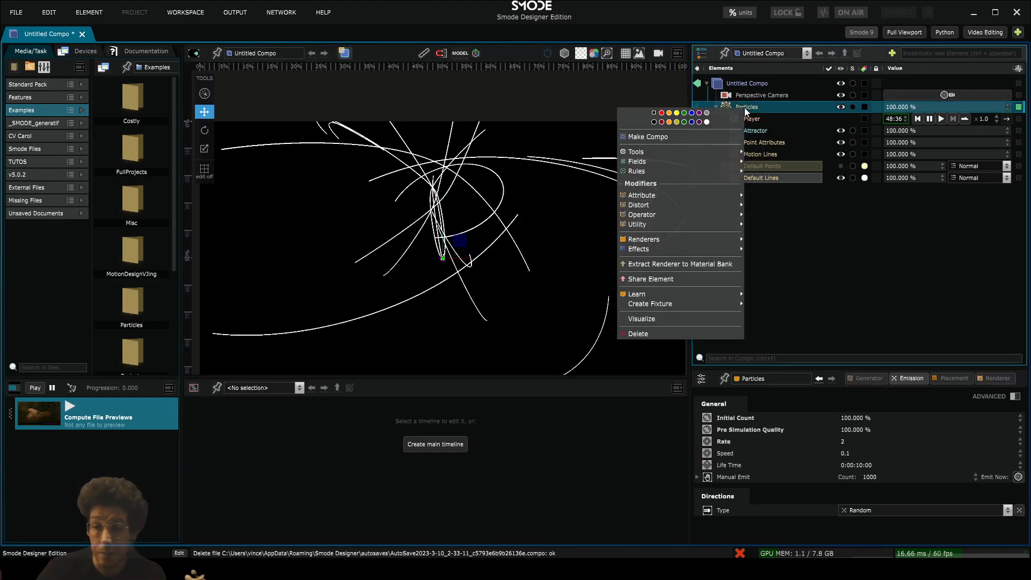
click(771, 144)
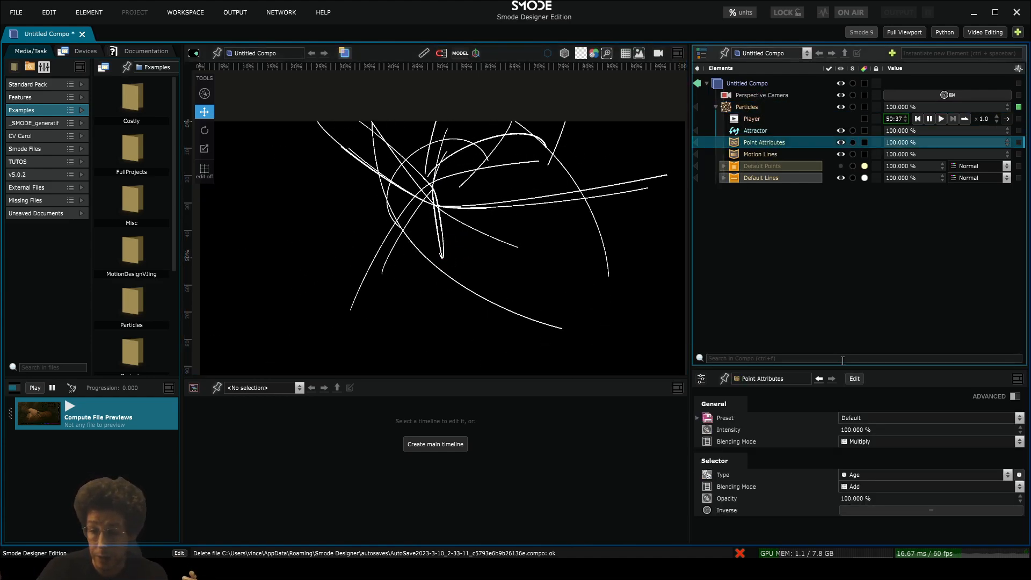
click(855, 380)
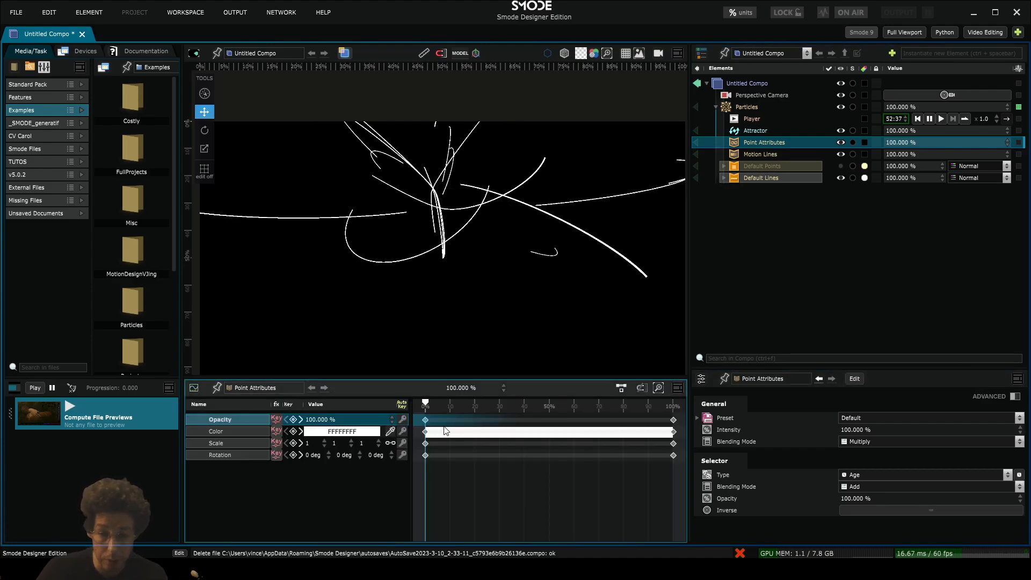
click(427, 421)
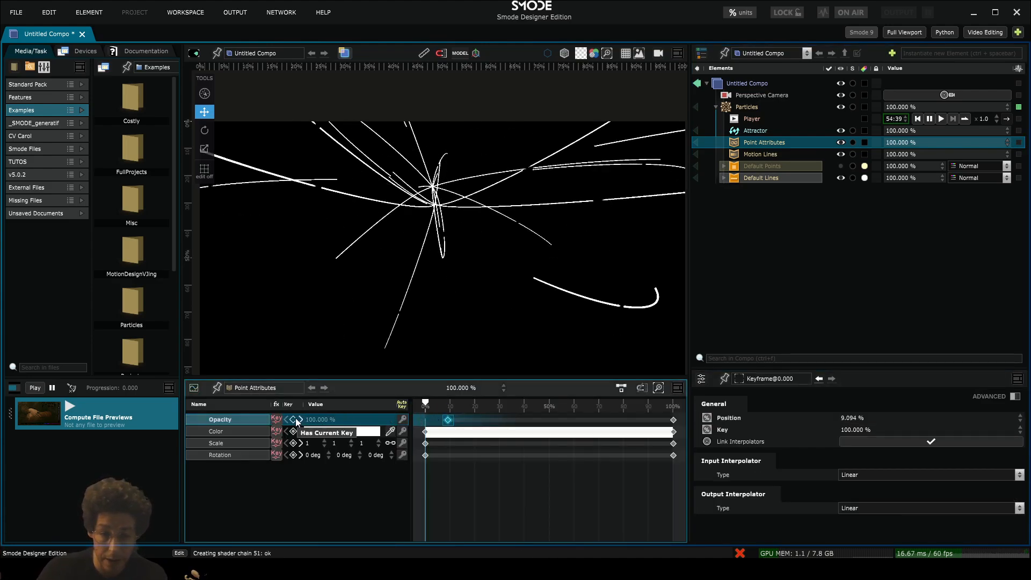
drag(320, 421, 540, 341)
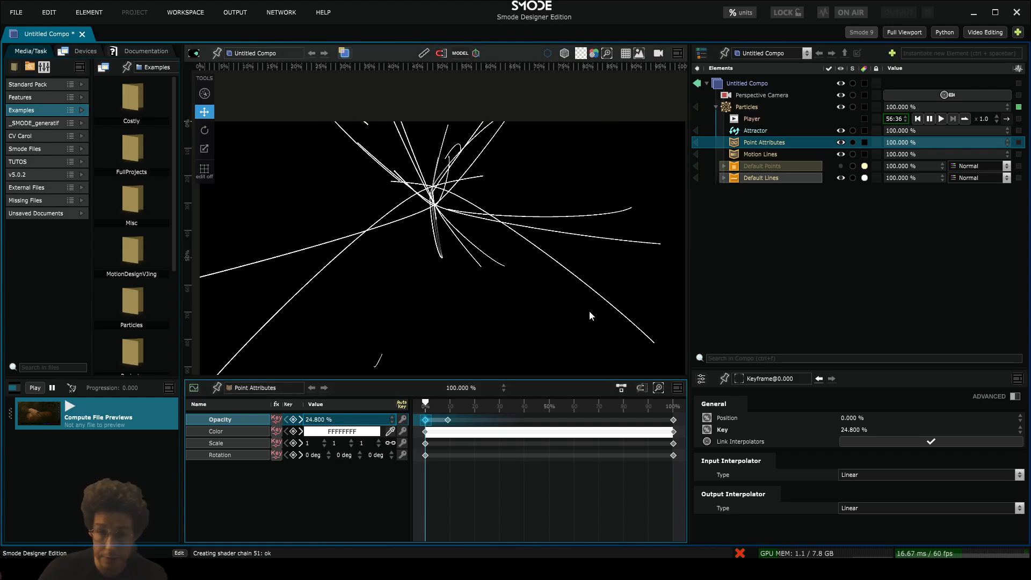
Shift the 24.8 % Opacity key to about 26.4 % of particle age and the full-opacity key after it to about 39 %
mouse_move(460, 419)
mouse_down()
mouse_move(468, 424)
mouse_move(430, 420)
mouse_move(456, 420)
mouse_up()
click(474, 421)
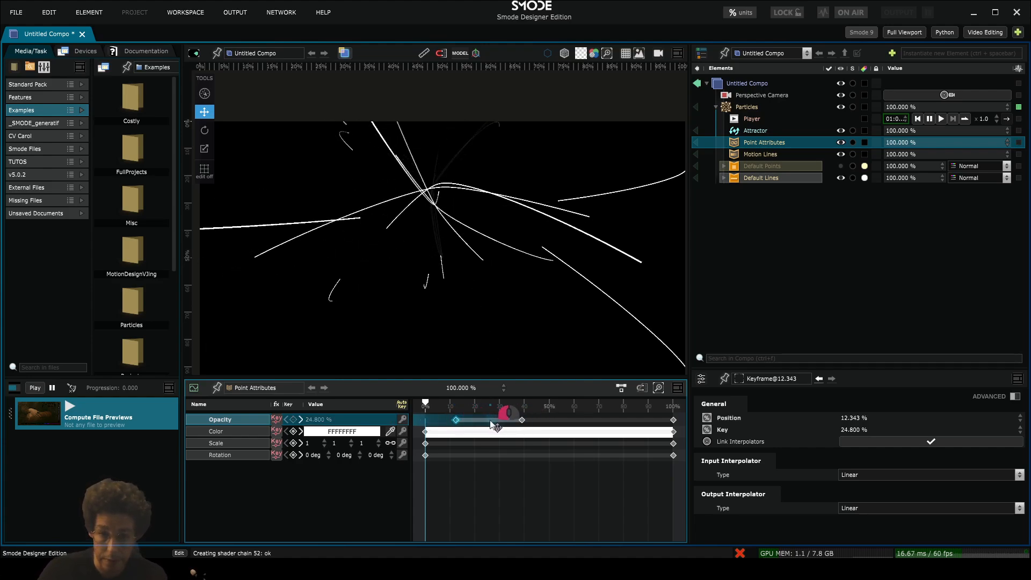
drag(493, 424, 499, 422)
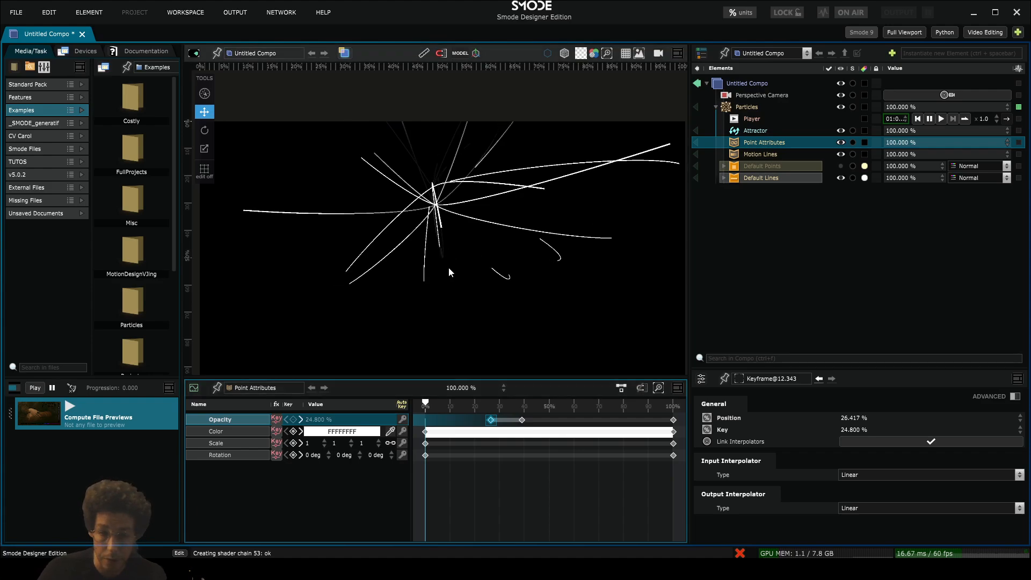
scroll(459, 264, up, 2)
scroll(459, 264, down, 1)
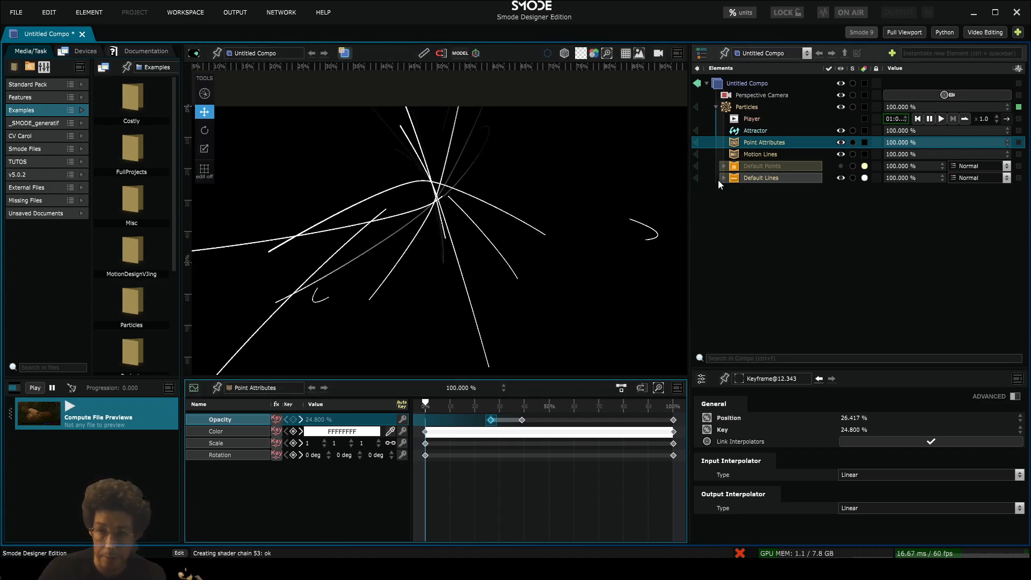
Set the Motion Lines modifier's Steps to 50
click(756, 155)
double_click(862, 430)
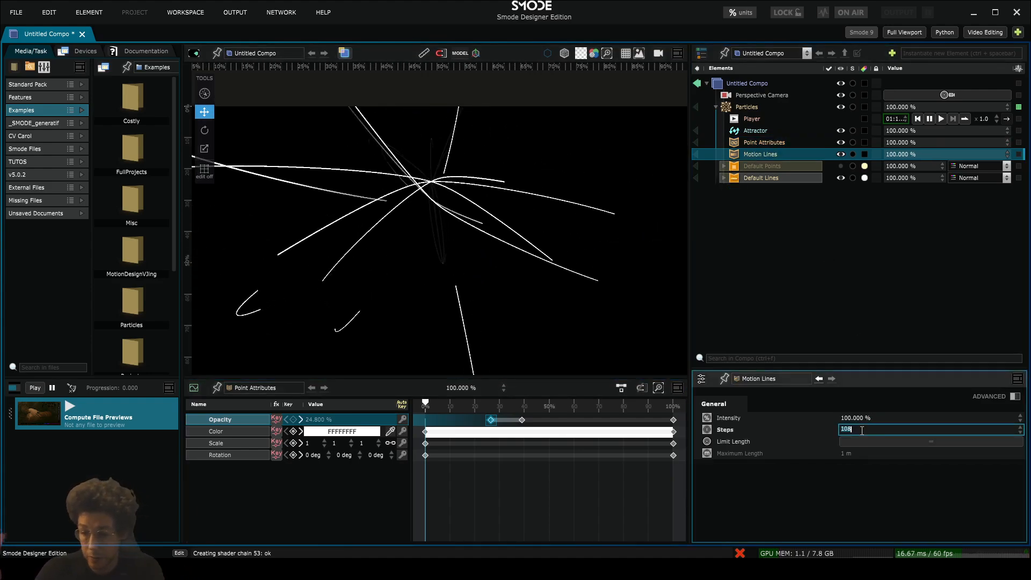
text(50)
key(Return)
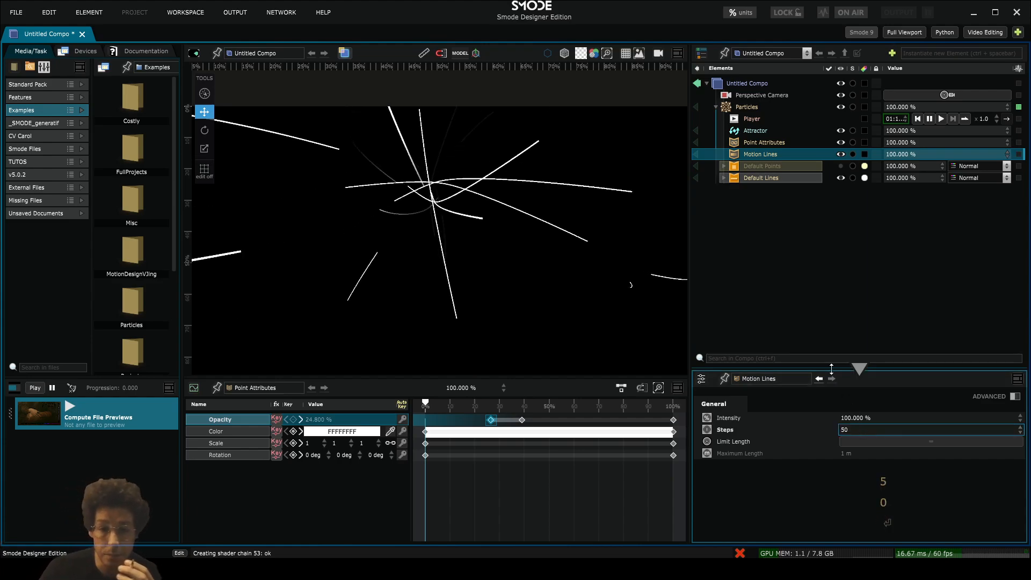
Expand the Default Lines renderer and browse the texture types available for its map
click(724, 178)
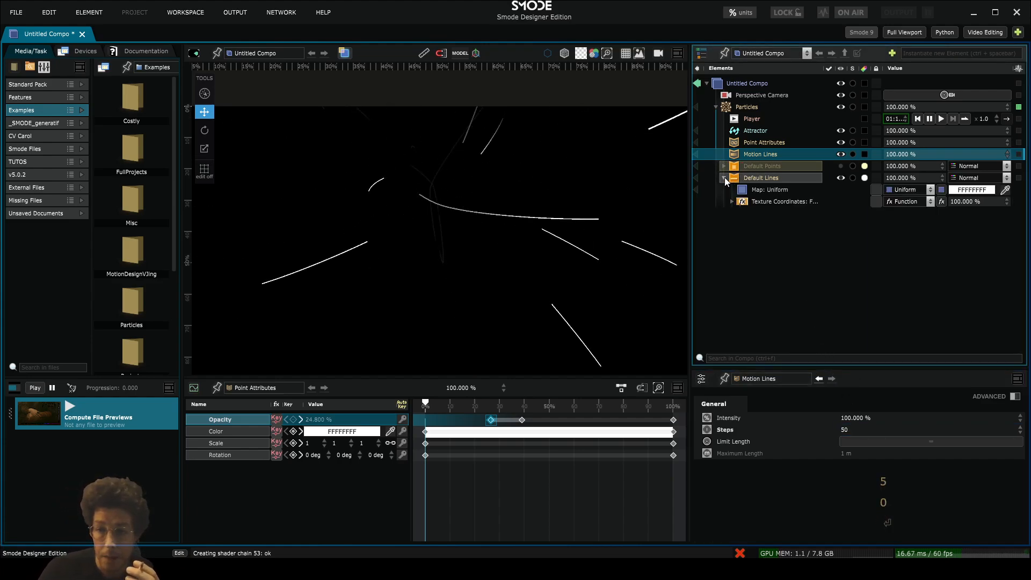
click(765, 190)
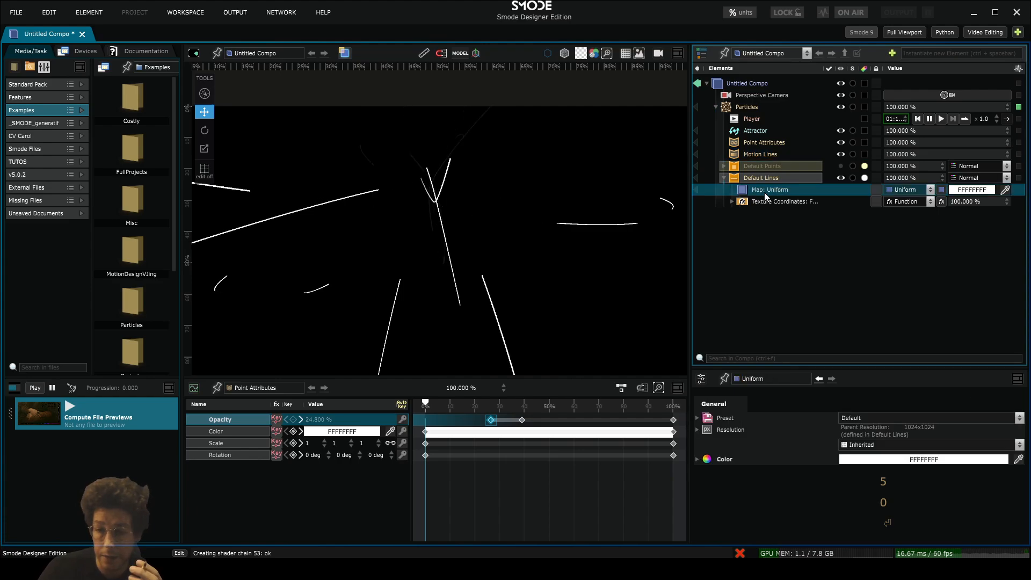
click(905, 191)
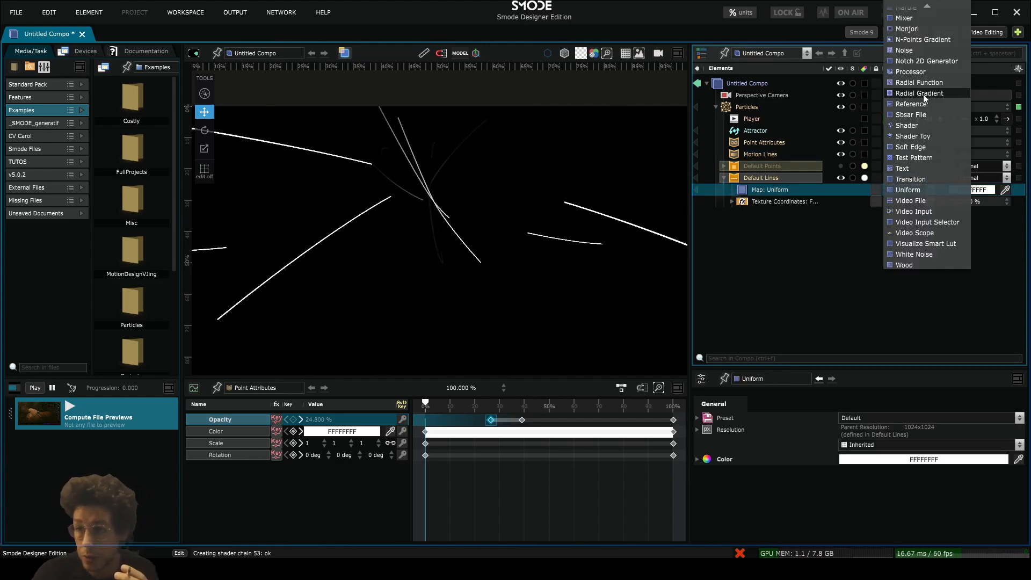
scroll(928, 96, up, 5)
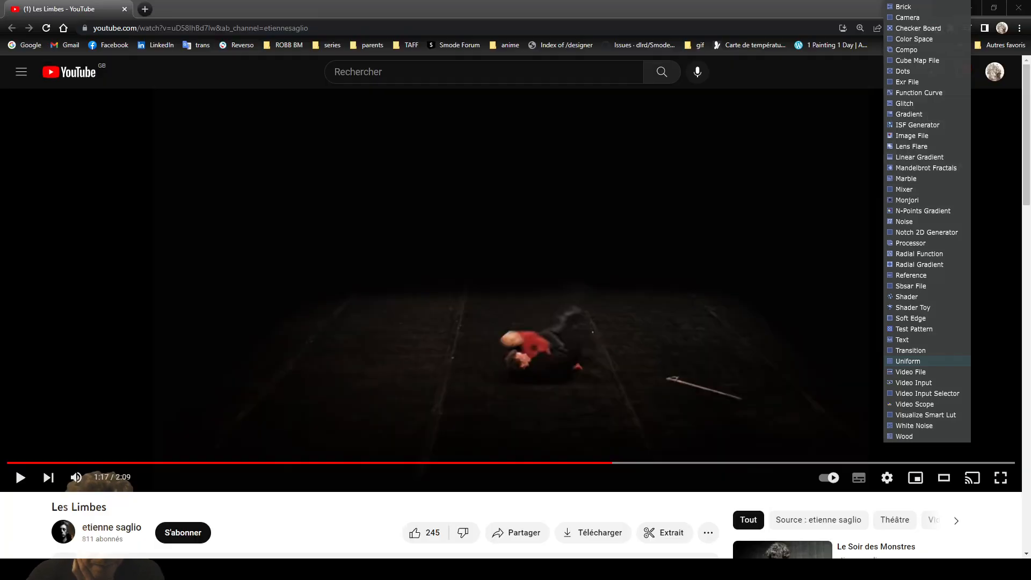
Switch to the Les Limbes video on YouTube, examine the ghostly trails around 1:16, and return to Smode
key(alt+Tab)
click(595, 463)
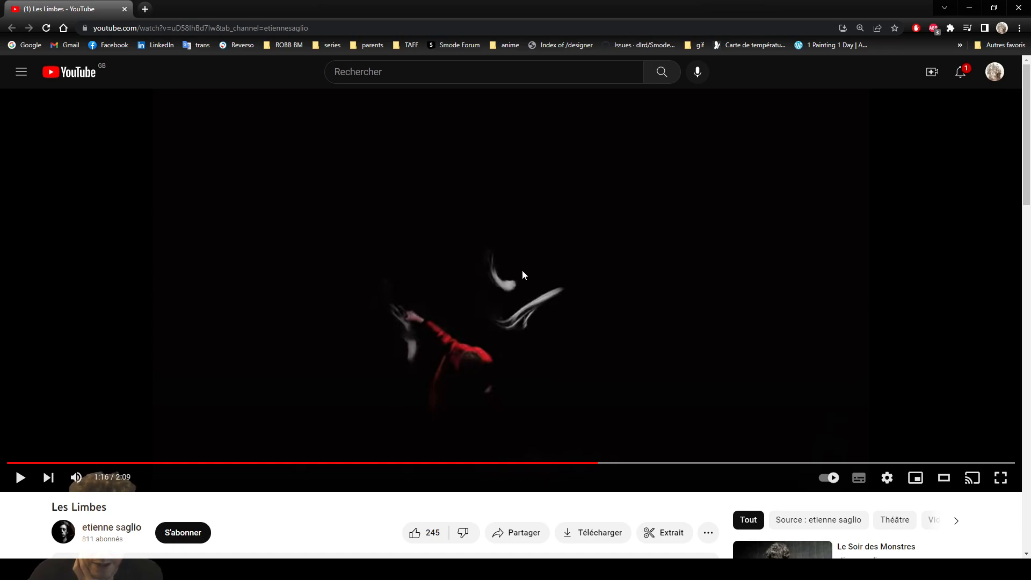
click(969, 9)
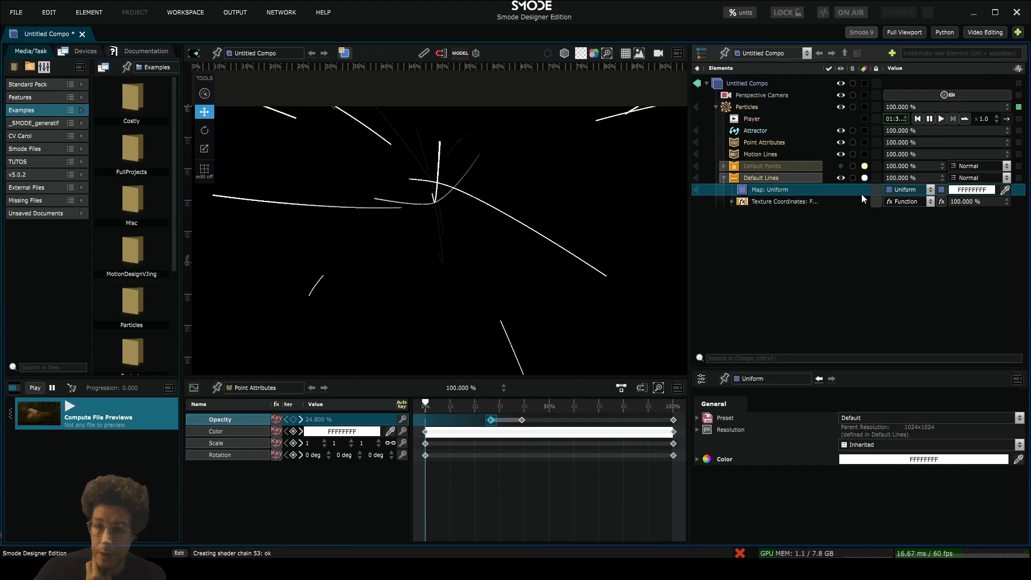
Change the Default Lines map to Noise and set the lines' Thickness to 57.7 px
click(911, 190)
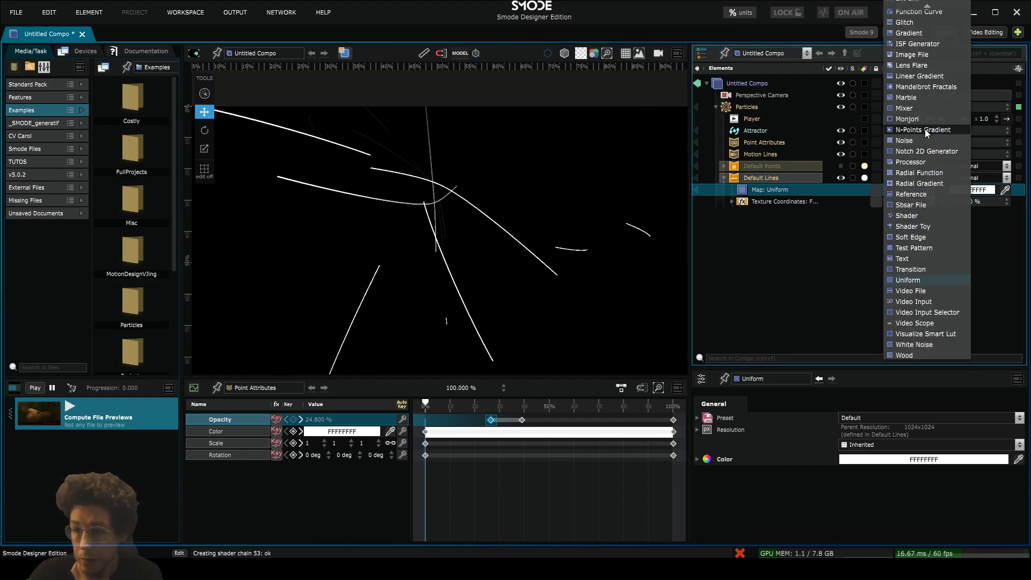
click(923, 141)
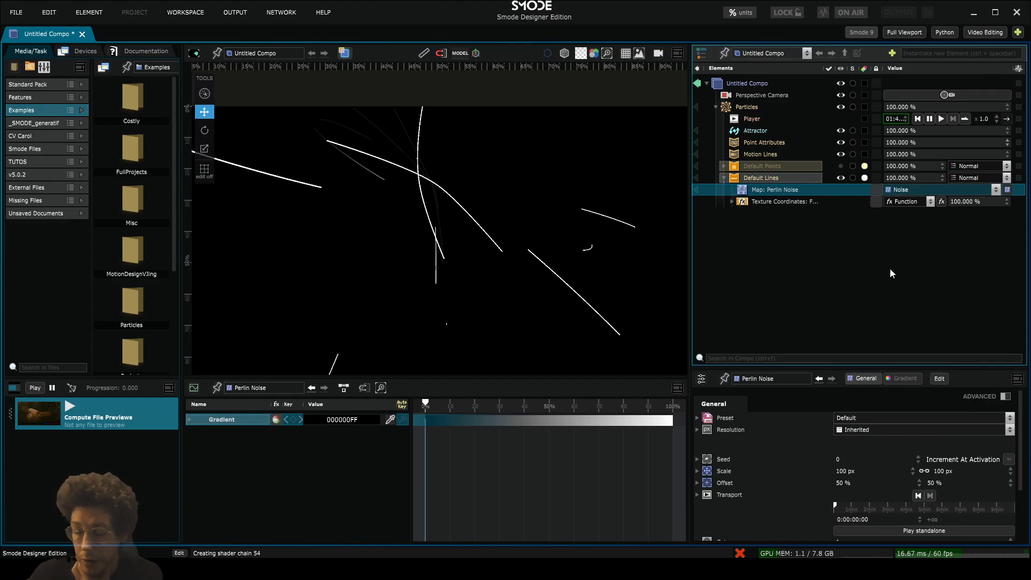
click(764, 179)
drag(856, 465, 850, 202)
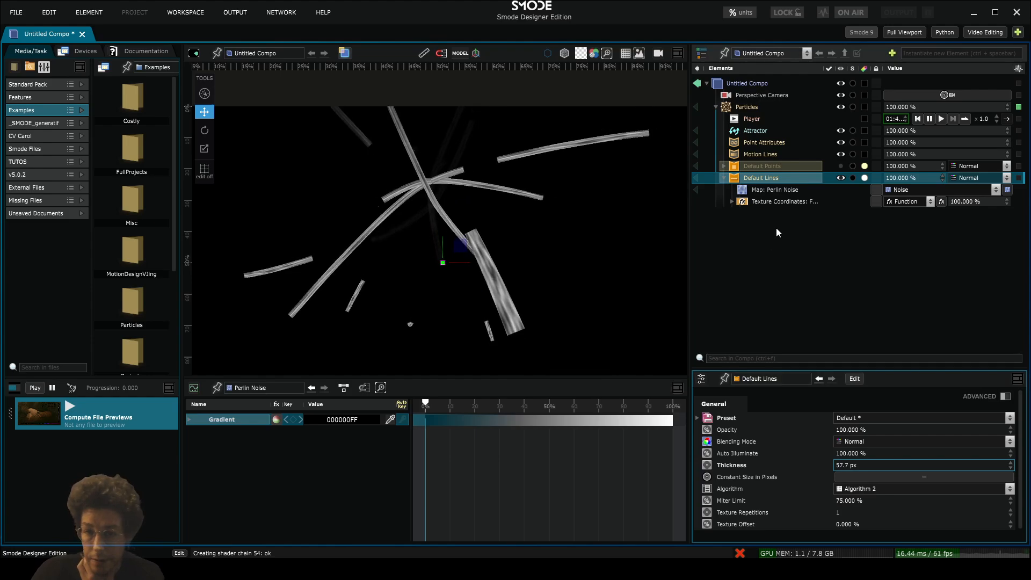
Unlink the Perlin Noise map's Scale axes and set them to 910 px and 209 px
click(772, 189)
click(925, 471)
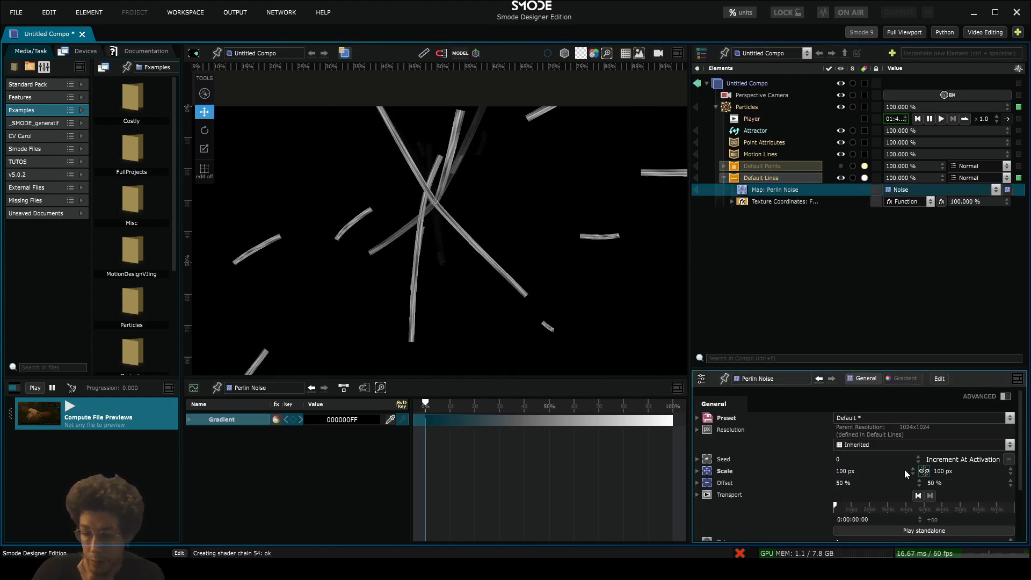
drag(869, 471, 767, 27)
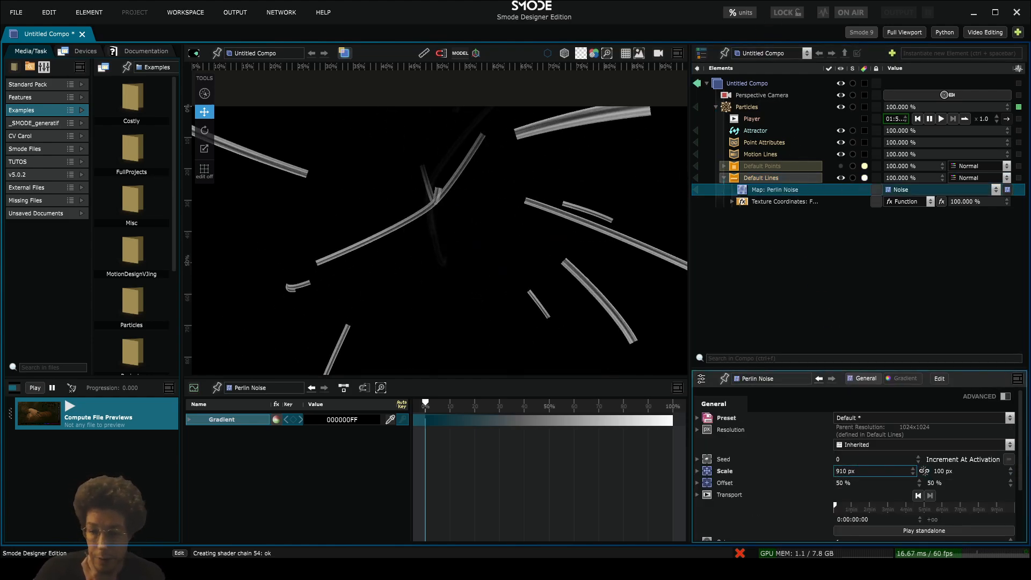
drag(945, 471, 772, 289)
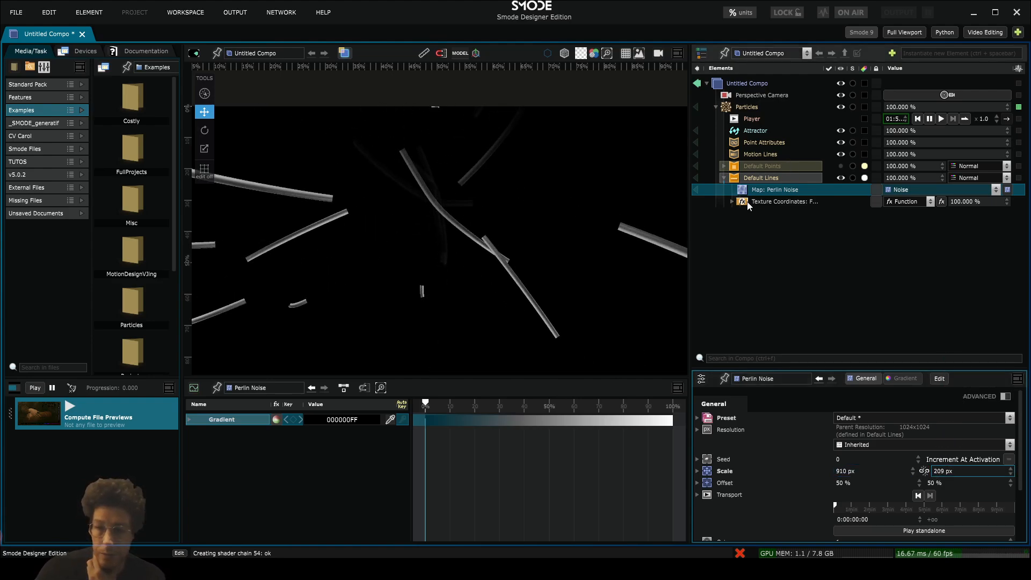
Disable Motion Lines and Default Lines, show Default Points, and add an Emit Particles operator to the Particles layer
click(751, 183)
click(765, 165)
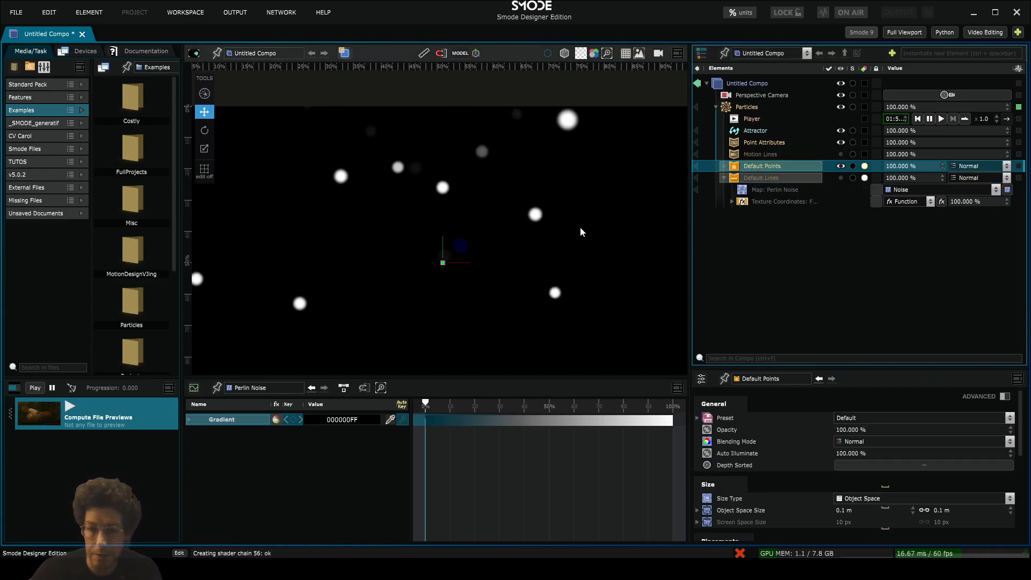
right_click(747, 110)
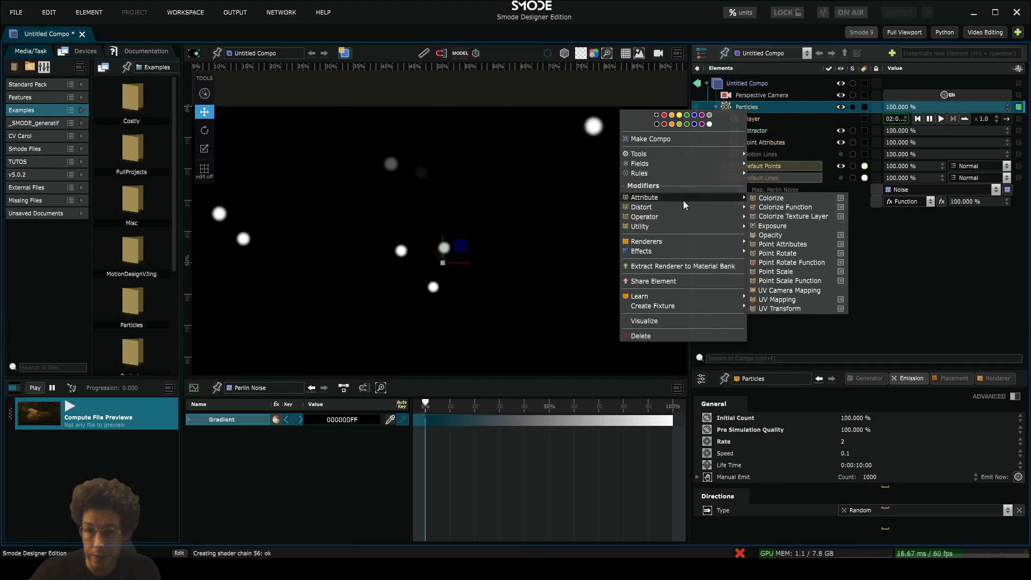
mouse_move(693, 215)
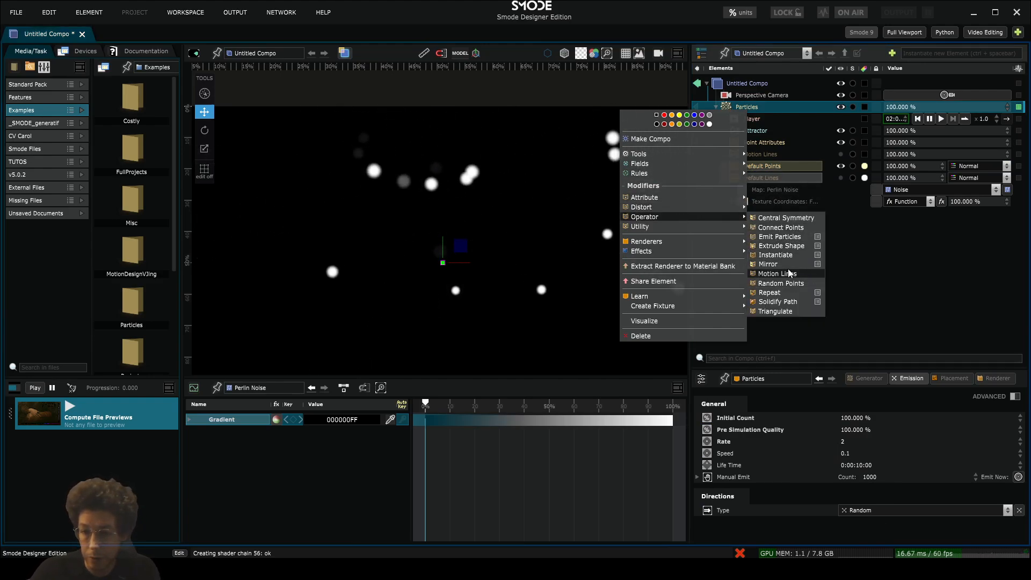
click(787, 240)
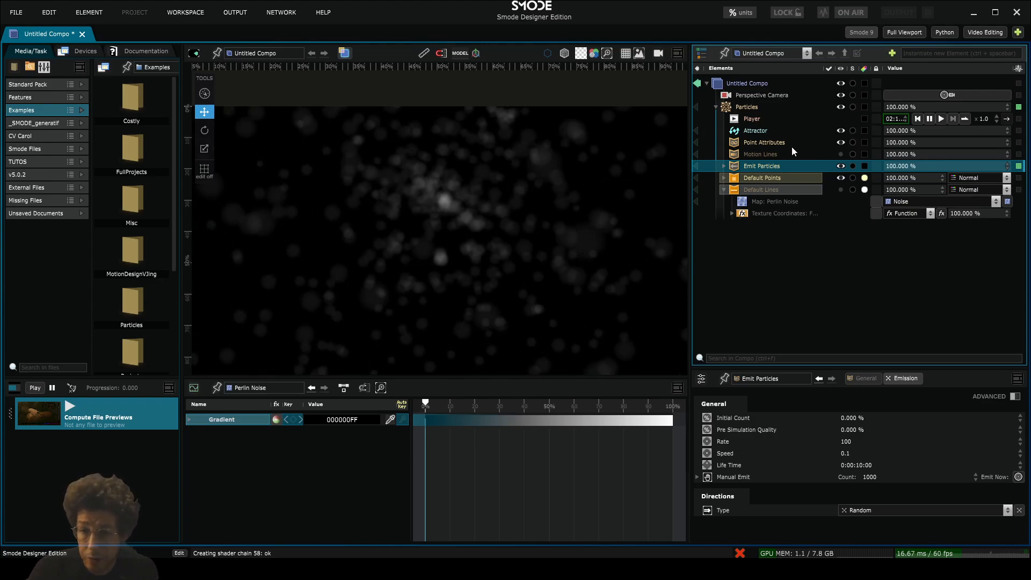
Set the Emit Particles Speed to 0, restart the particle simulation, and raise the Emit Particles Rate to 572
double_click(850, 455)
text(0)
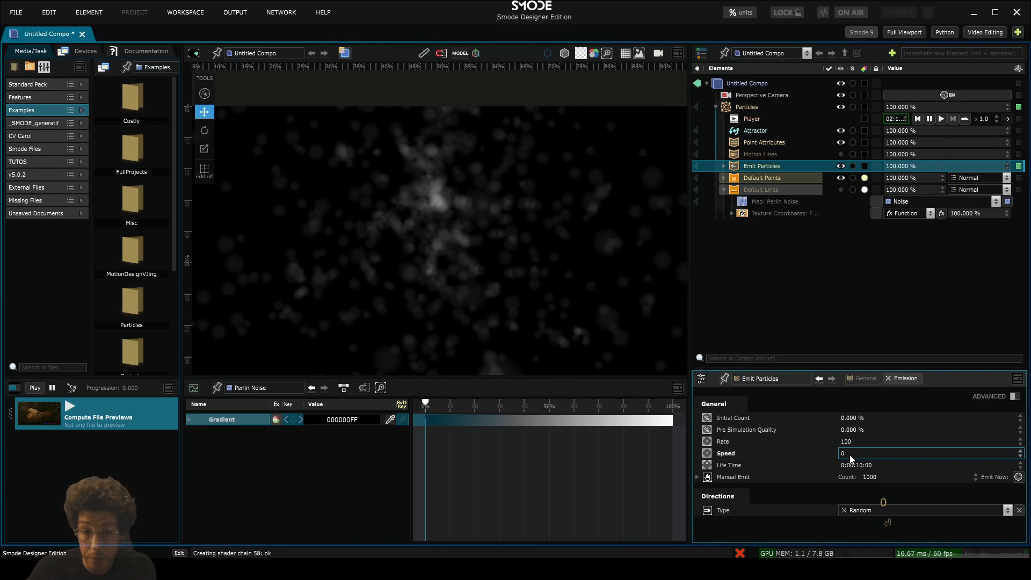
key(Return)
click(756, 109)
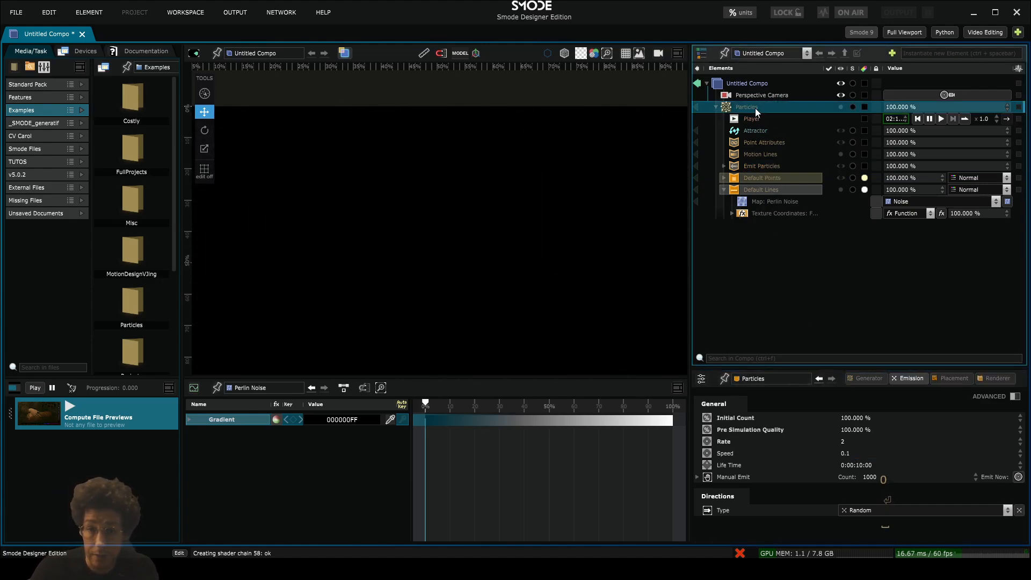
click(762, 166)
drag(870, 438, 816, 185)
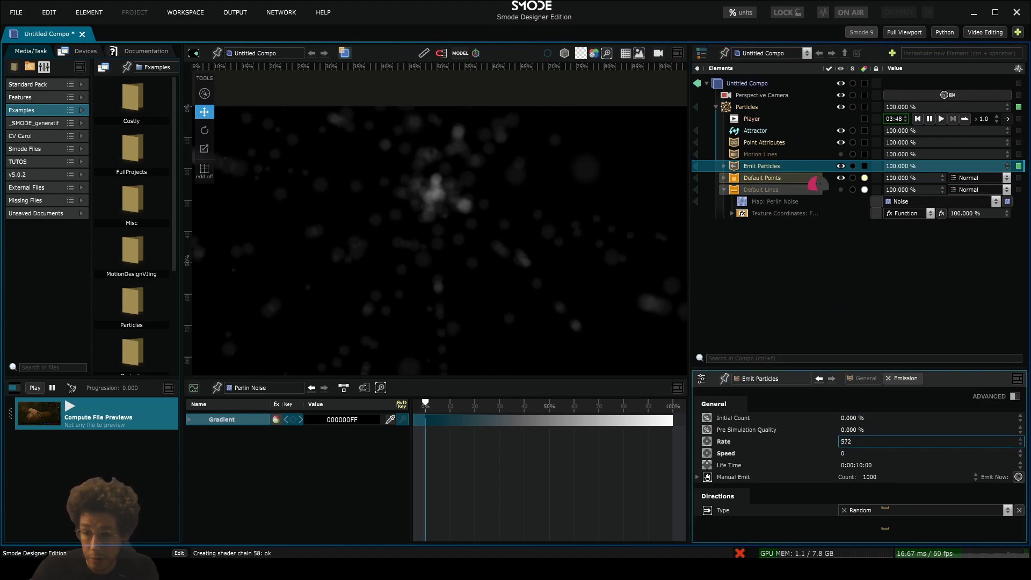
Set the Default Points' linked Object Space Size to 0.023 m
click(759, 178)
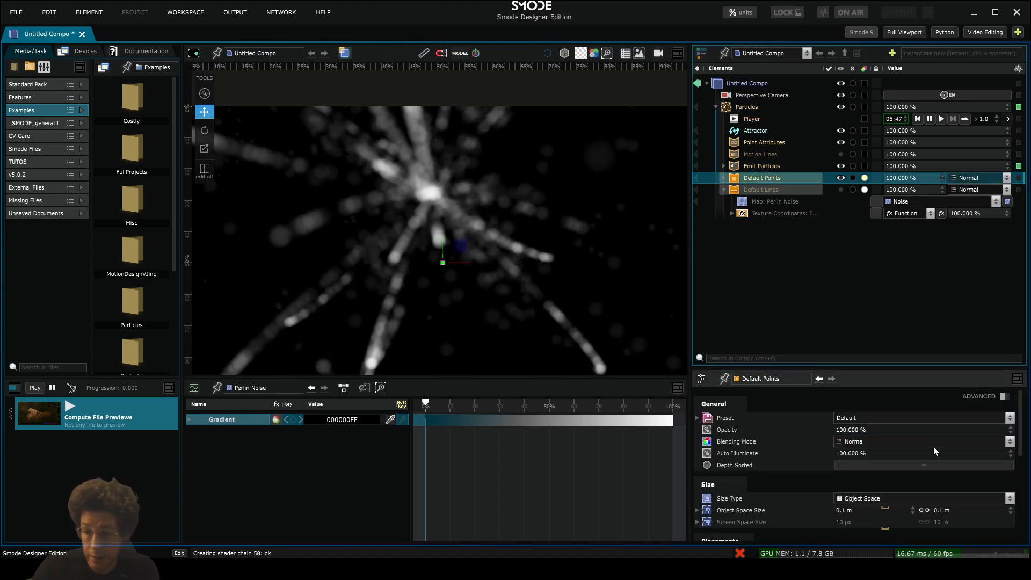
double_click(944, 510)
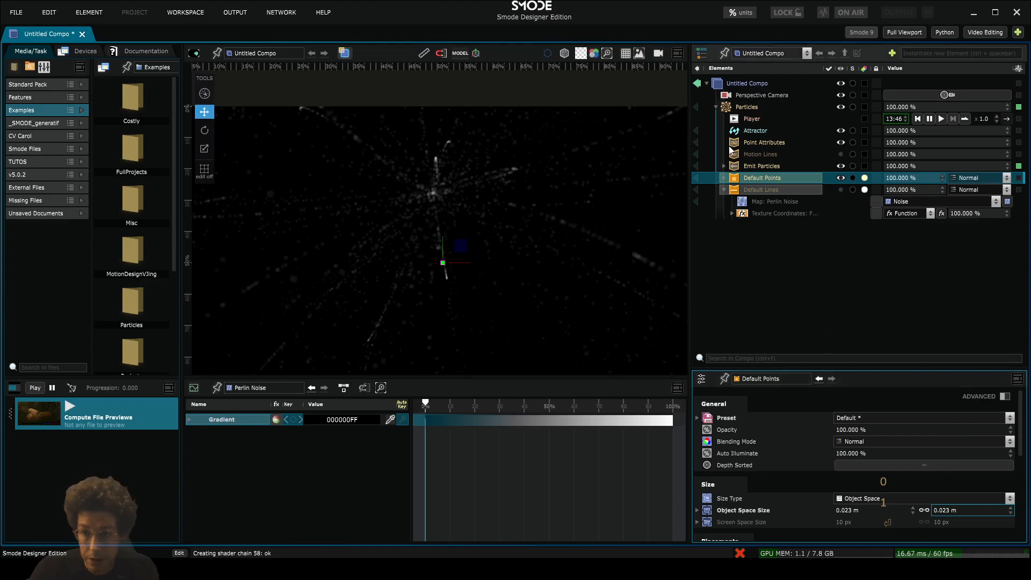
Raise the Emit Particles emission Rate to 52288.4 and view the result in the 3D view
click(750, 169)
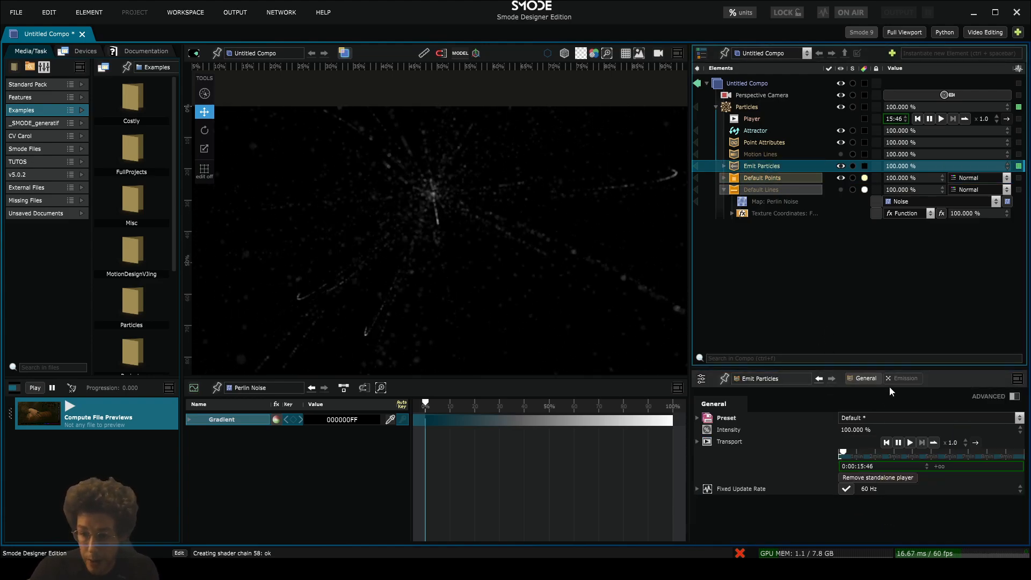
click(905, 379)
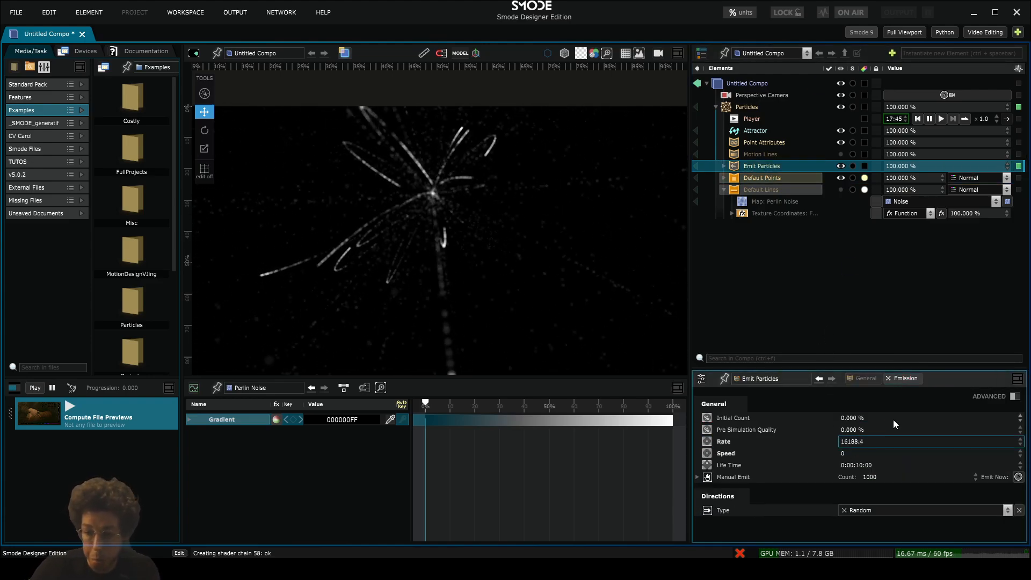
drag(867, 442, 859, 332)
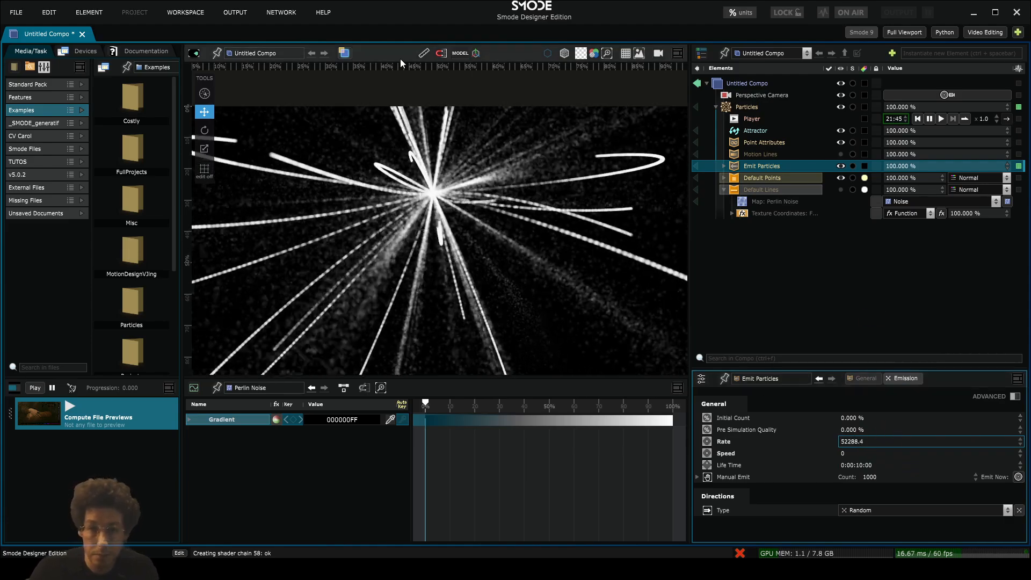
click(344, 53)
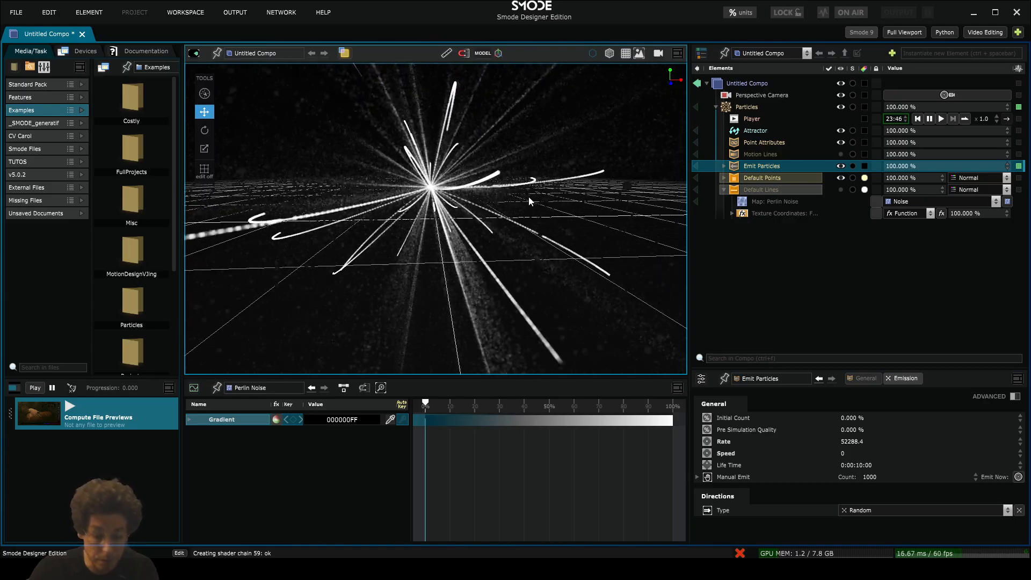
Disable the Attractor on the Particles layer and inspect the particle trails from different angles in the 3D view
drag(528, 195, 550, 224)
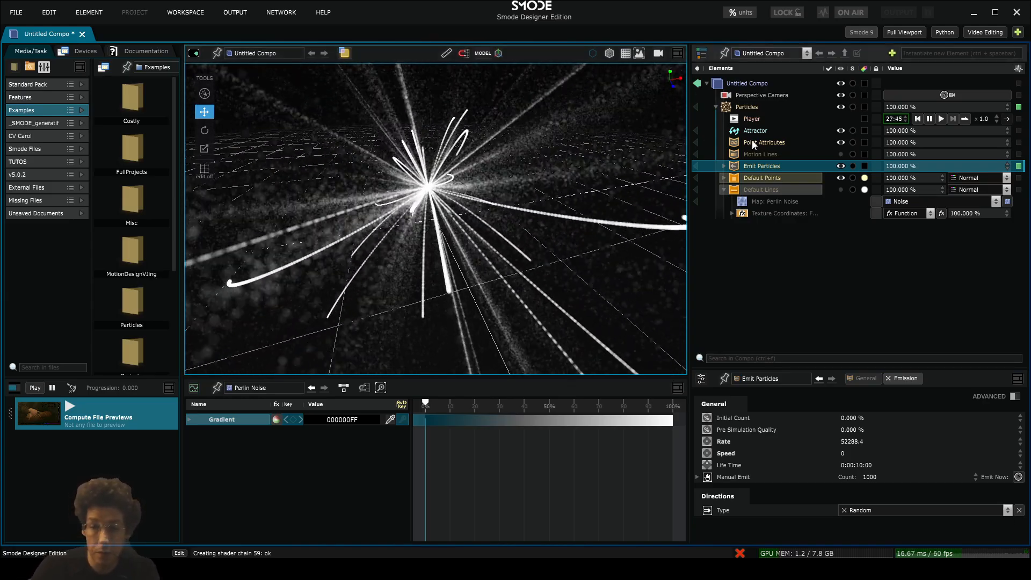
scroll(524, 208, down, 5)
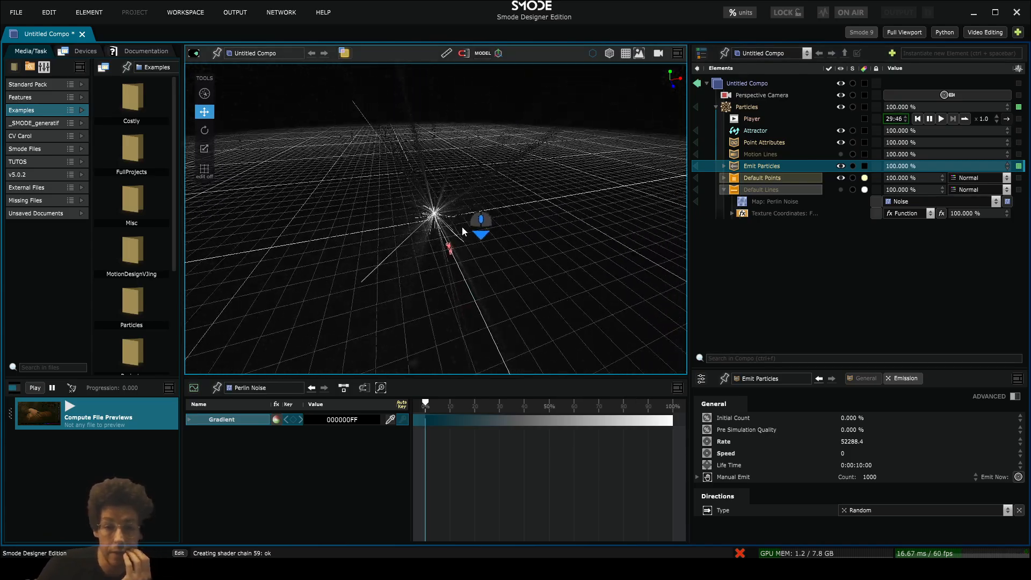
scroll(462, 226, up, 5)
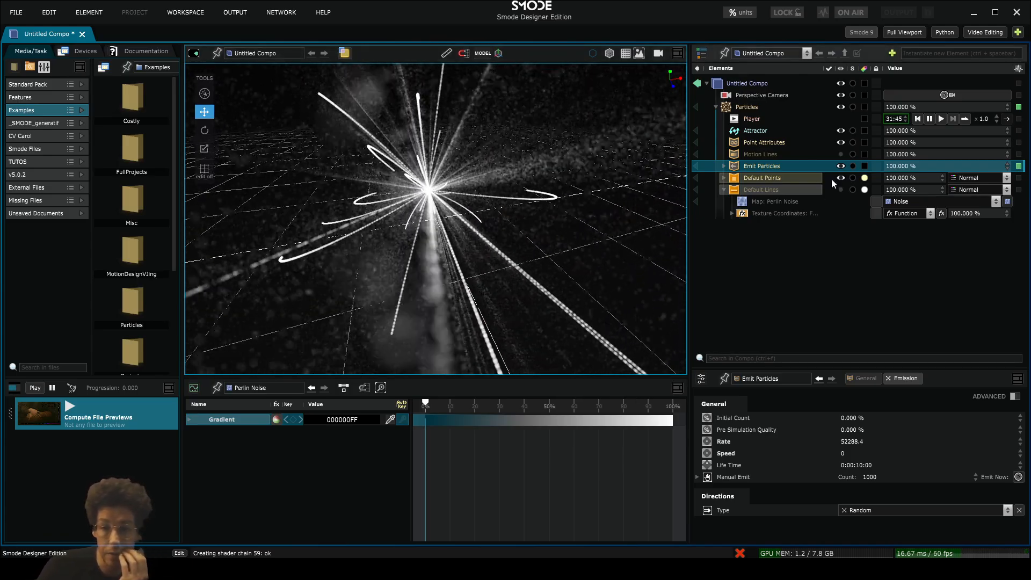
click(754, 131)
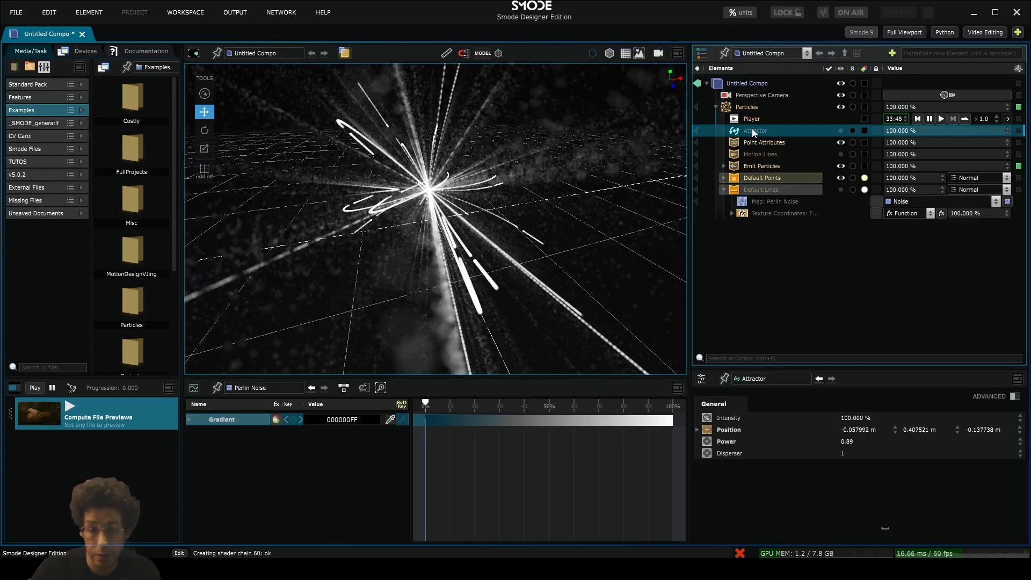
drag(463, 249, 447, 220)
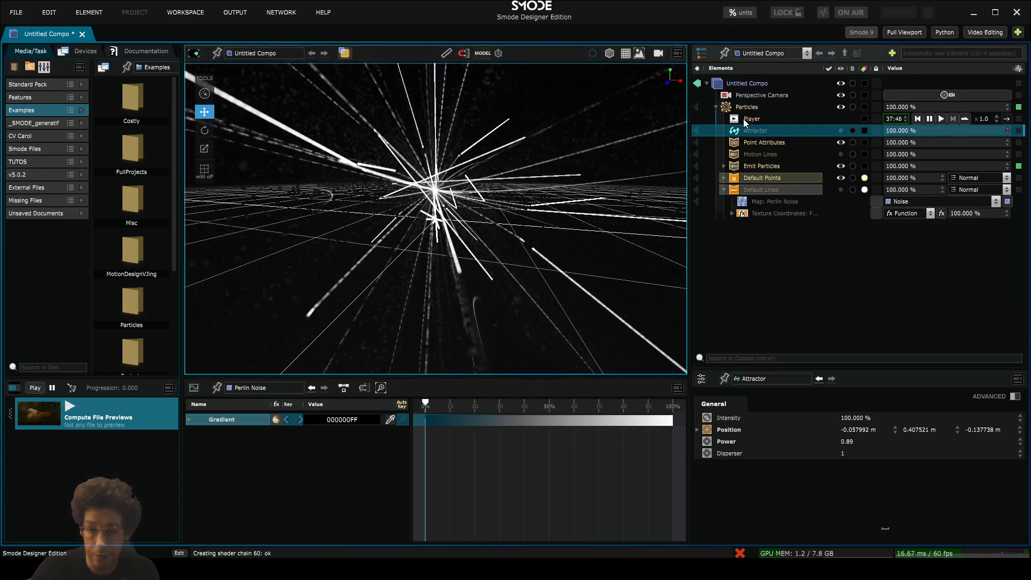
drag(478, 223, 576, 200)
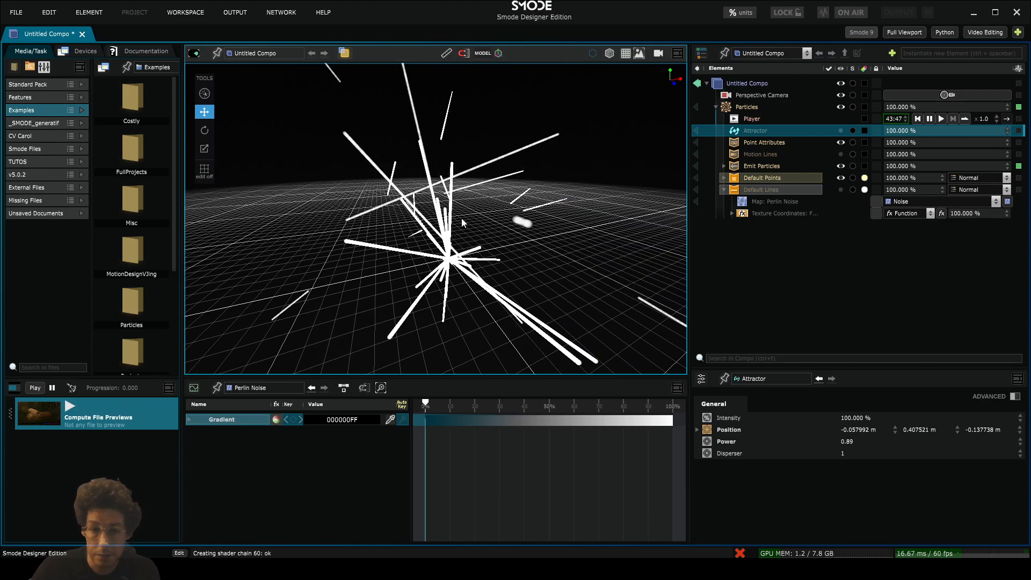
drag(510, 259, 481, 248)
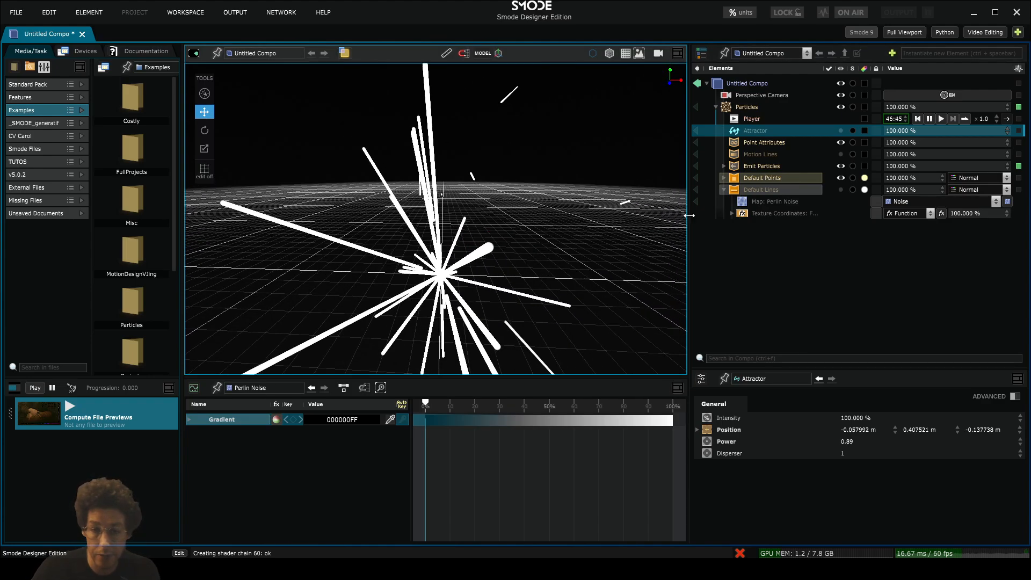
Rename the Default Points renderer to "main poitns"
click(760, 176)
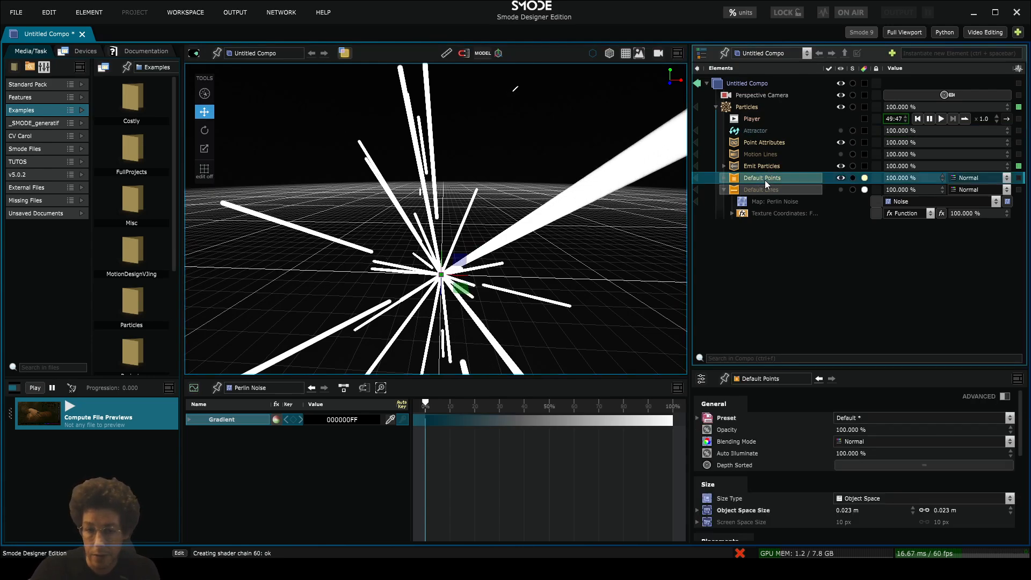
click(765, 180)
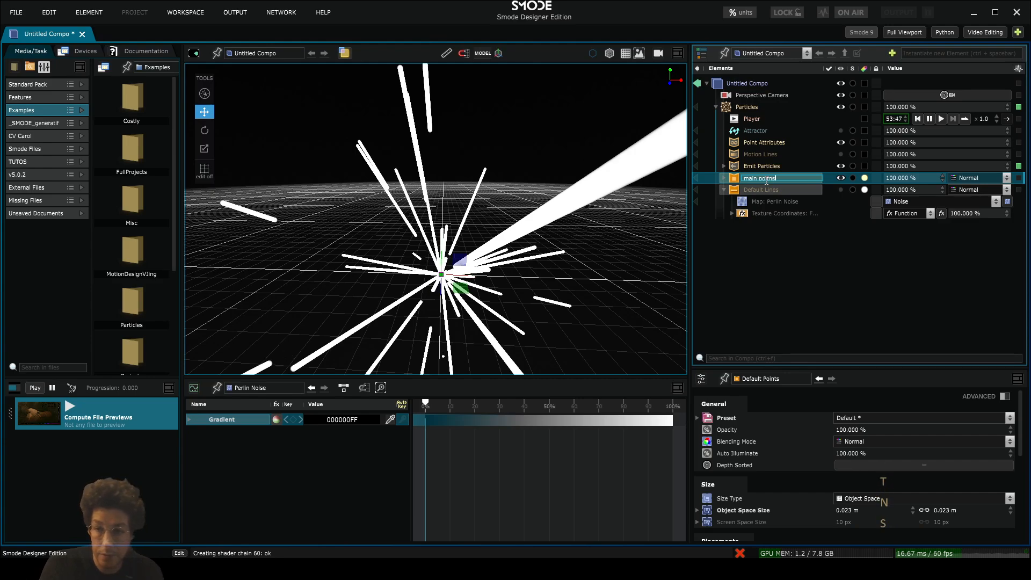
key(Return)
Duplicate the "main poitns" renderer and rename the copy "trails"
key(ctrl+d)
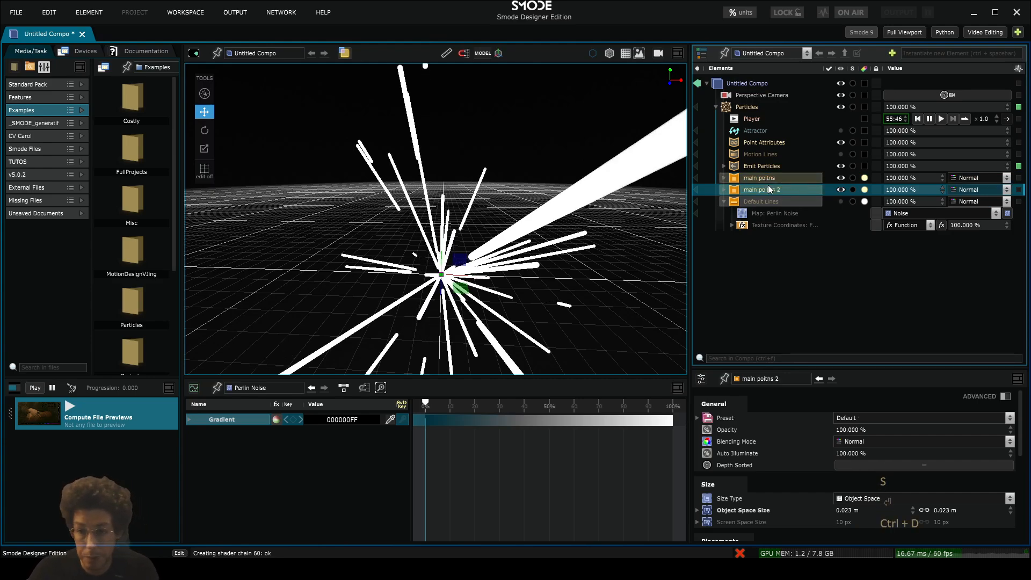
click(768, 186)
text(trails)
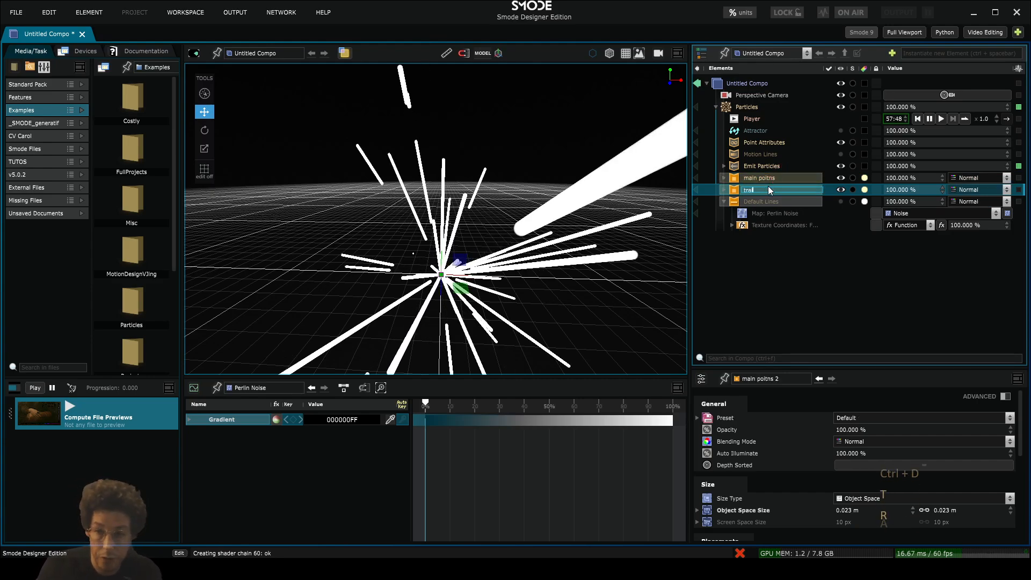
key(Return)
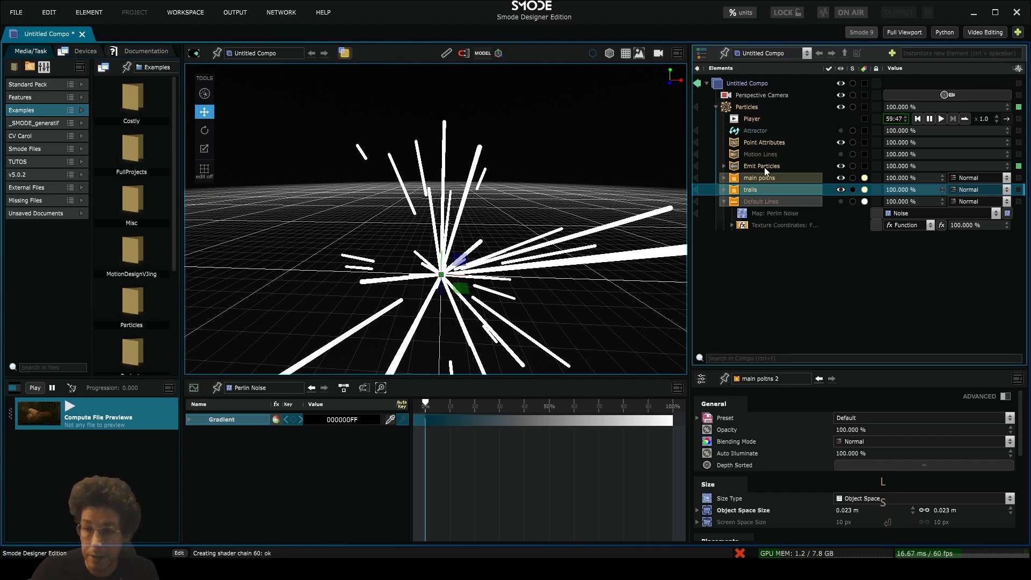
Move the Emit Particles operator inside the trails renderer and set the trails' linked Object Space Size to 0.0047 m
drag(765, 190, 765, 191)
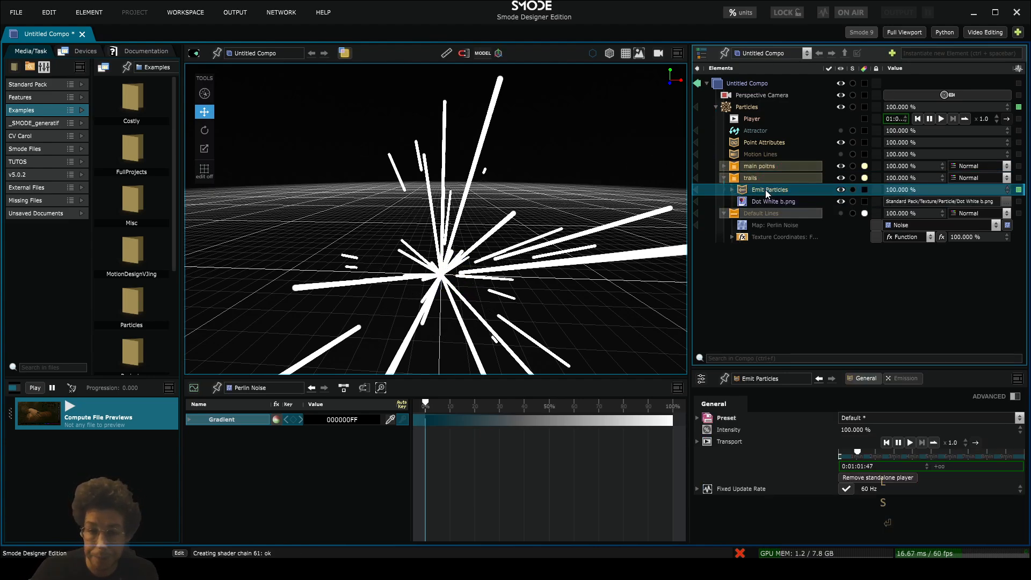
click(761, 178)
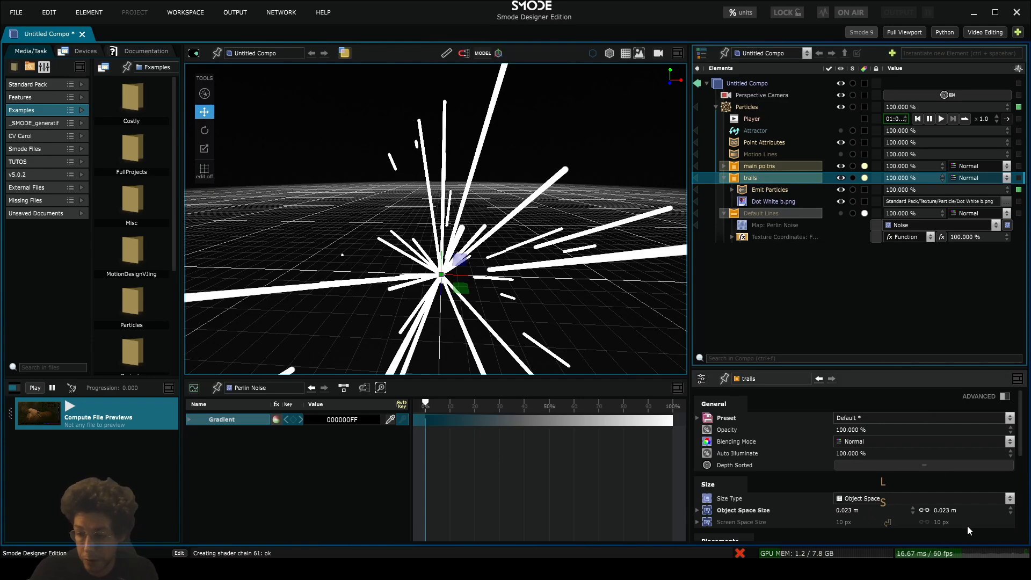
drag(963, 518, 984, 513)
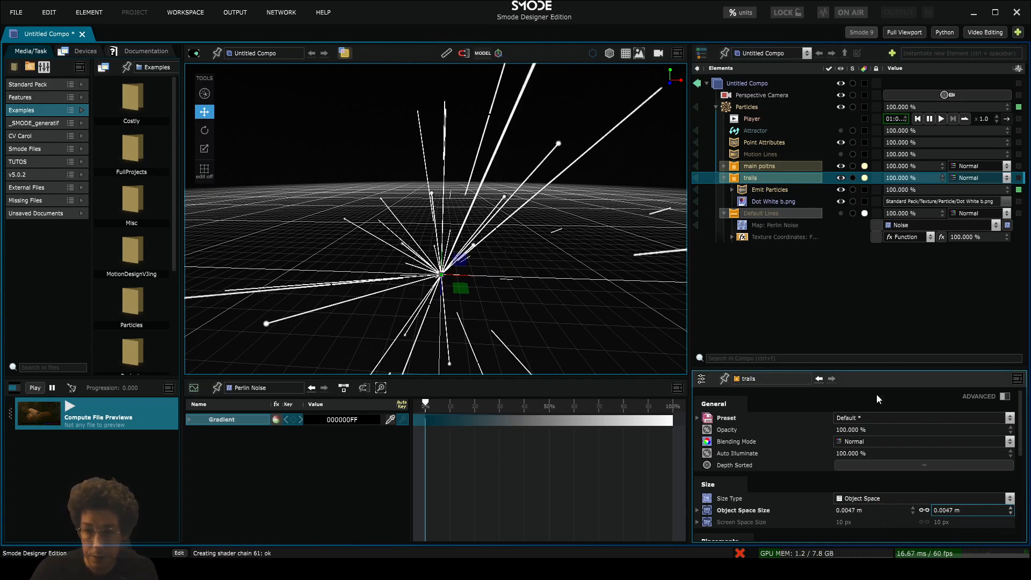
Add a Turbulence field to the Emit Particles operator inside trails
click(766, 192)
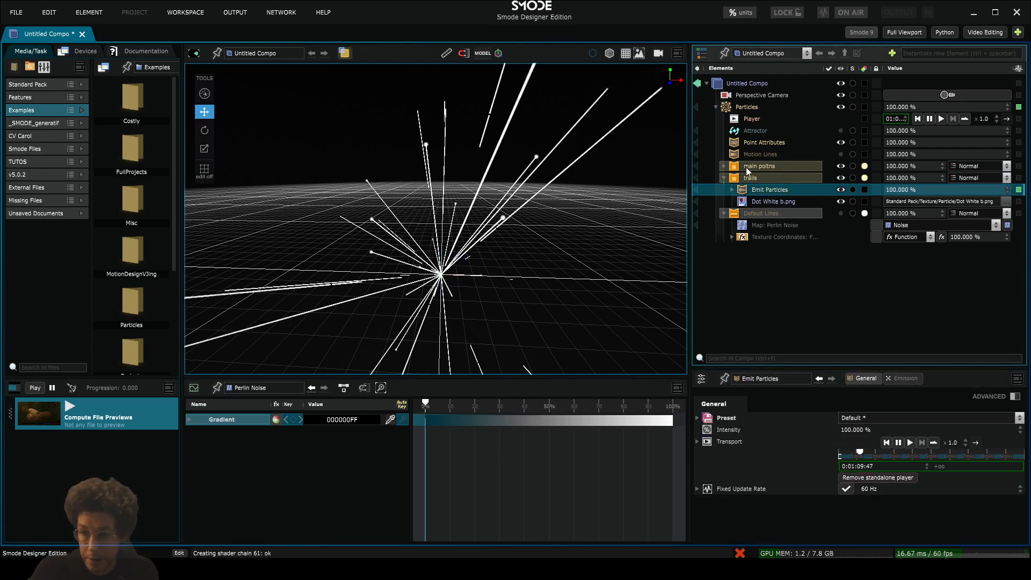
right_click(755, 195)
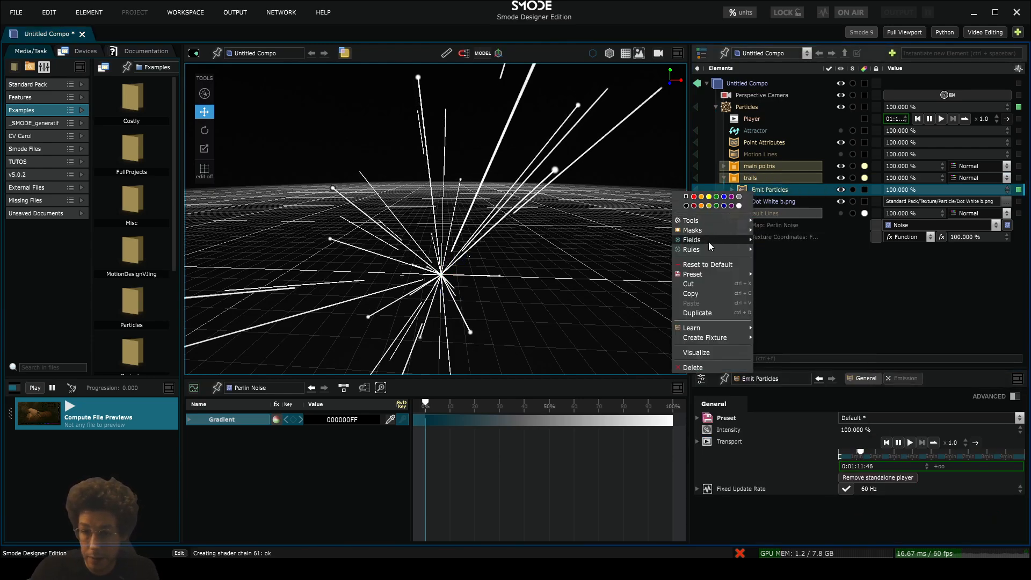
mouse_move(708, 241)
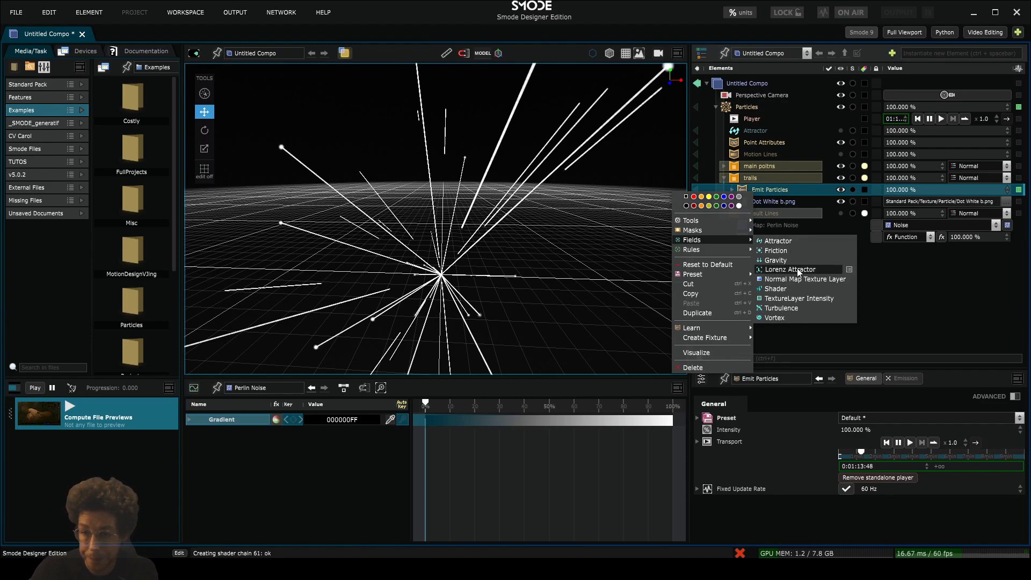
click(797, 308)
Add an Age mask to the Turbulence field and make the turbulence play standalone
right_click(763, 211)
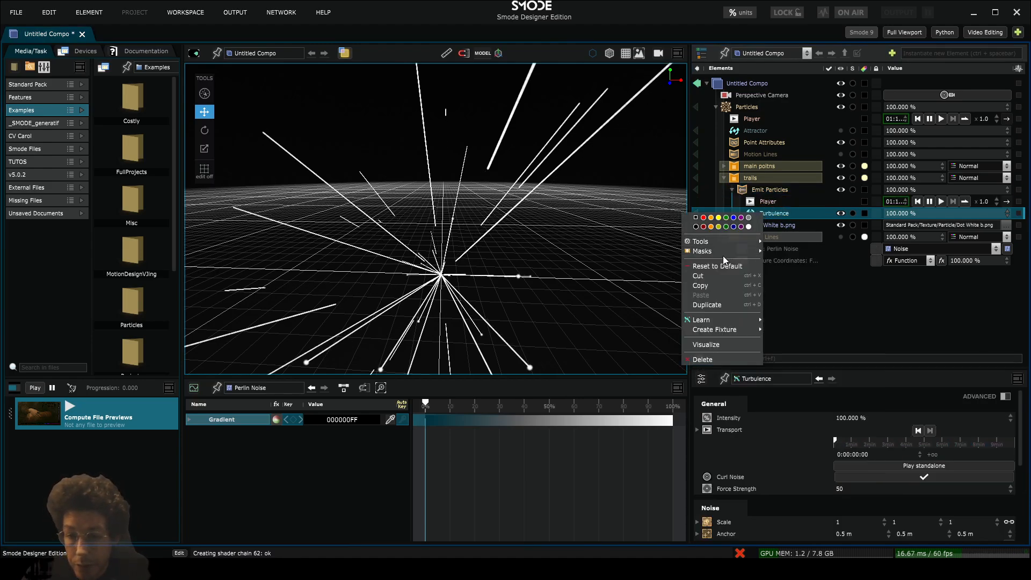
mouse_move(739, 251)
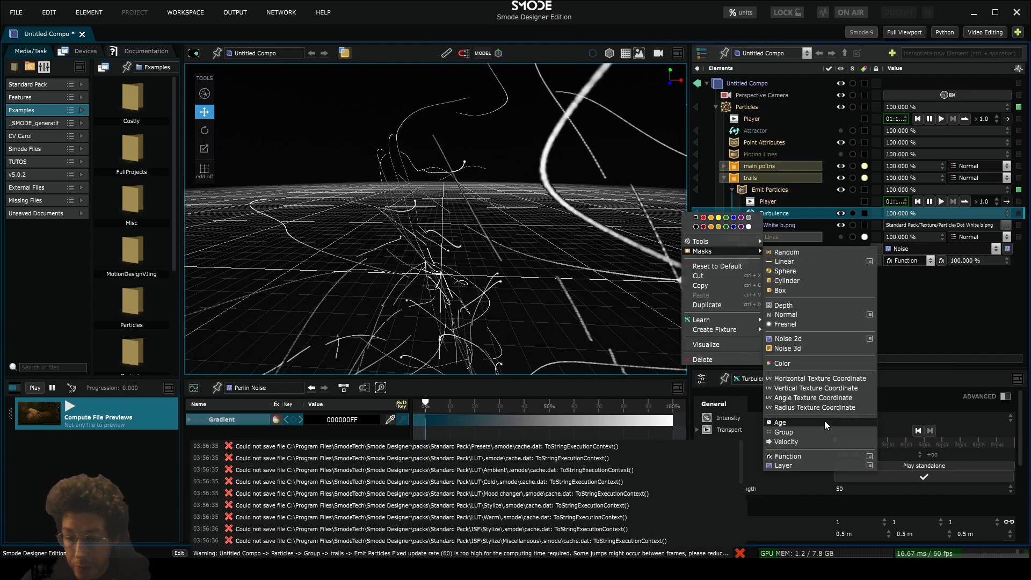
click(824, 421)
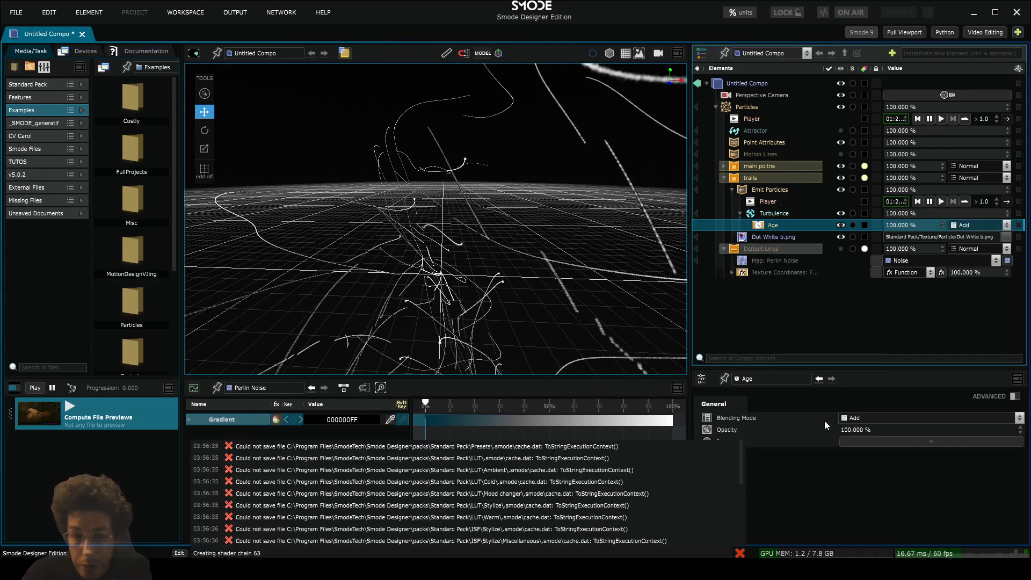
click(777, 215)
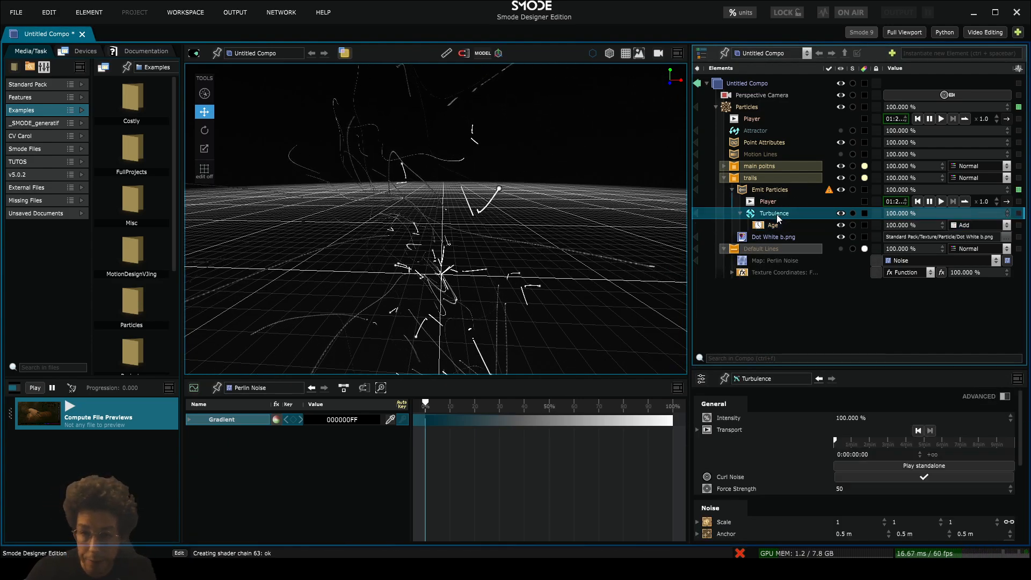
click(922, 468)
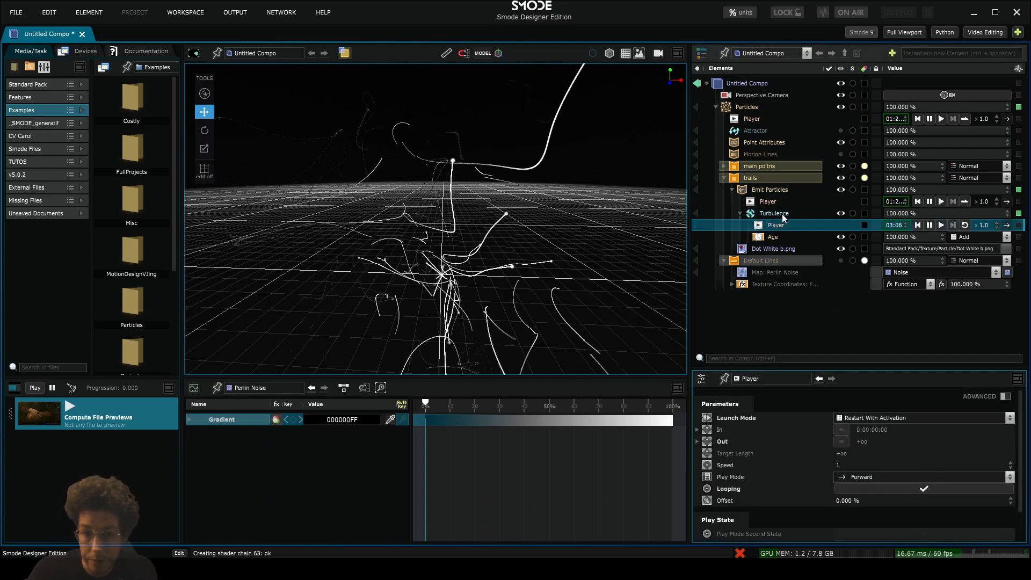
Set the emission Speed of the Emit Particles operator in trails to 0.01
click(768, 189)
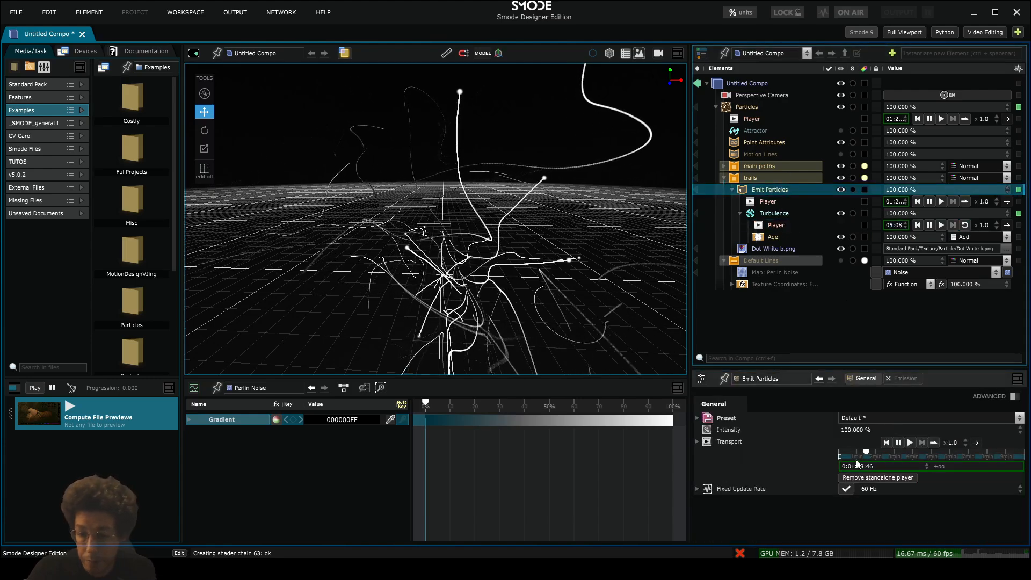
click(903, 379)
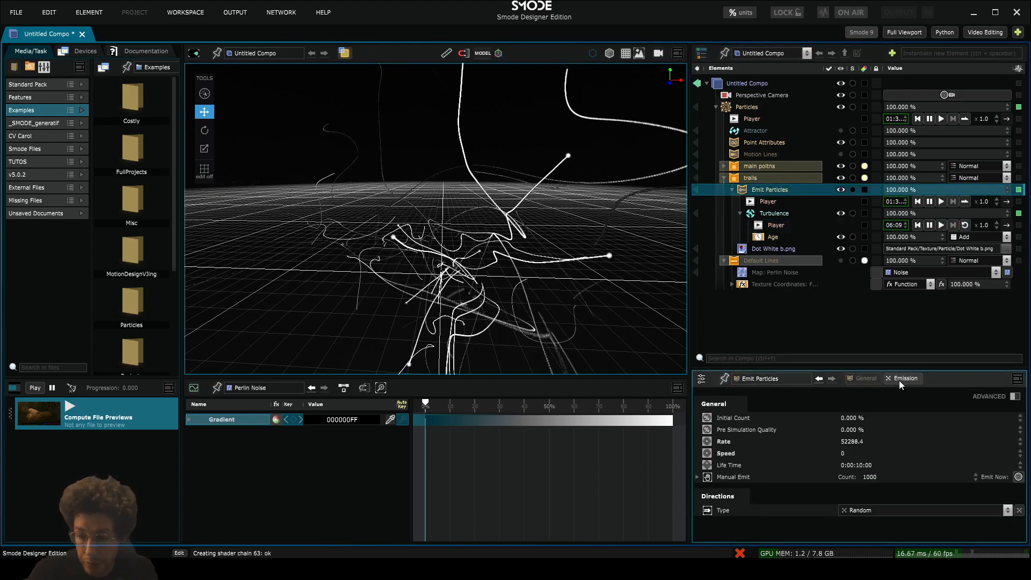
click(851, 455)
text(0.0)
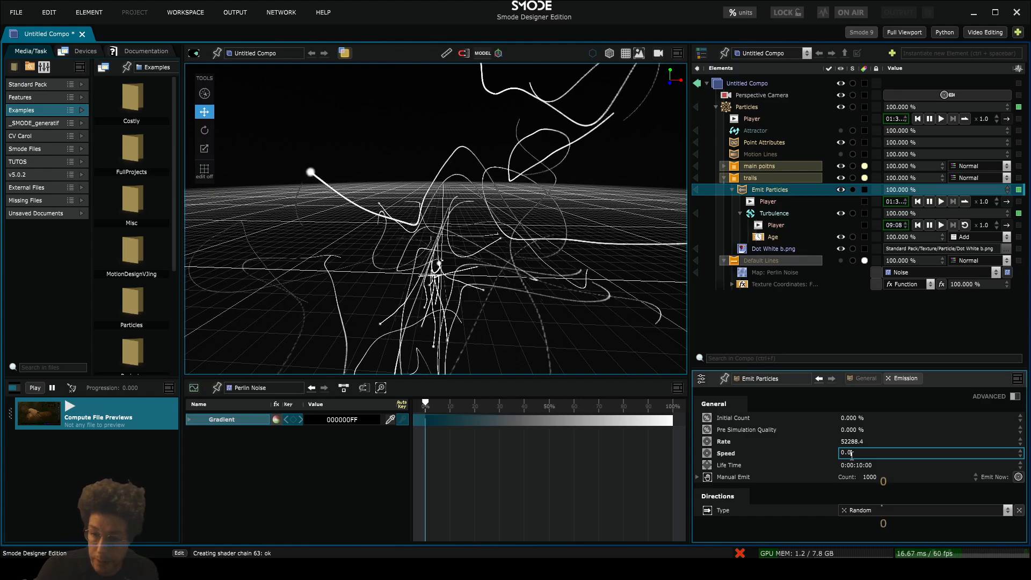
text(1)
key(Return)
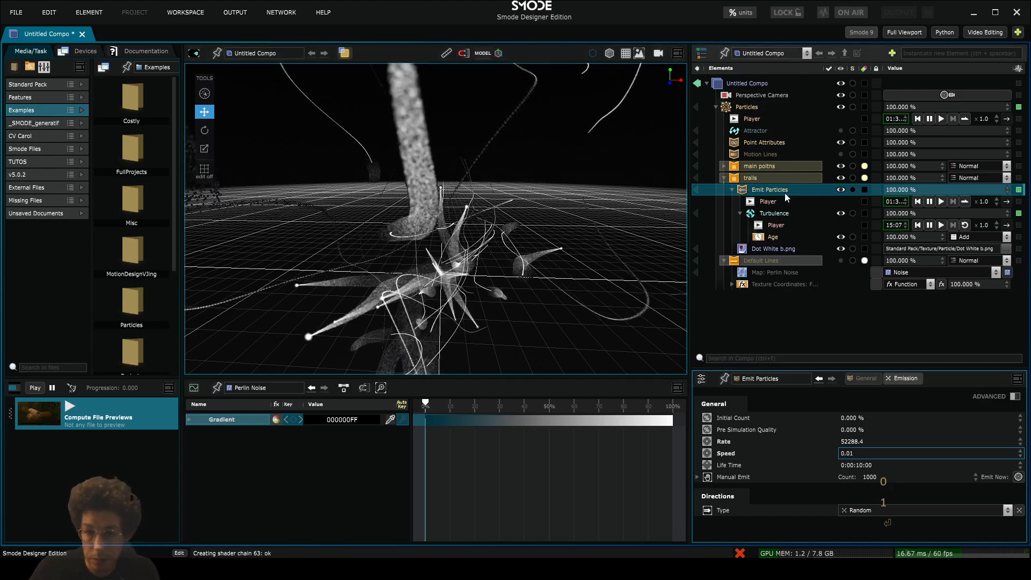
Show the advanced emission parameters and set Life Time to 0:00:01:00 and Life Time Random to 0:00:00:25
click(1014, 396)
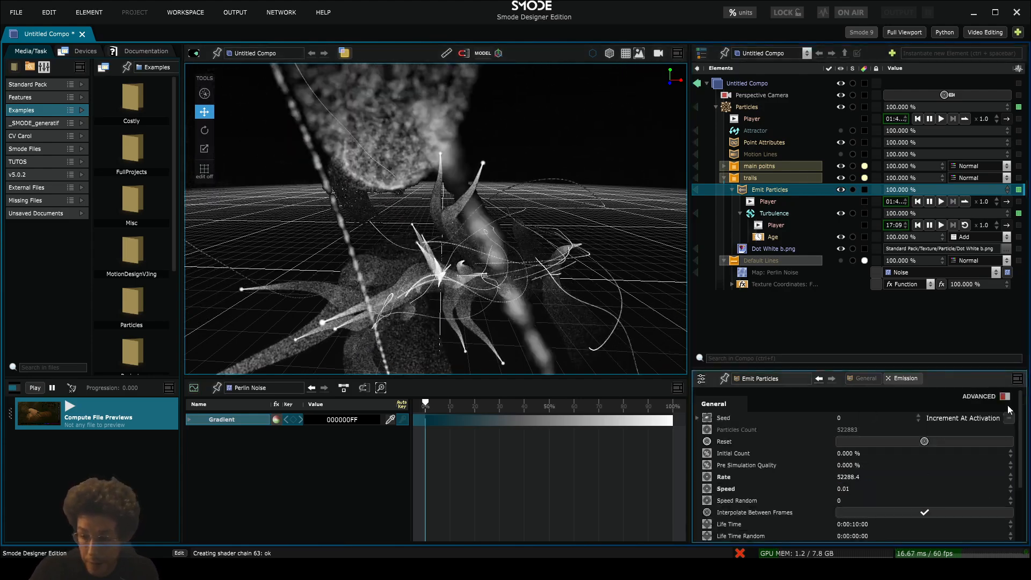
scroll(908, 470, down, 2)
double_click(867, 469)
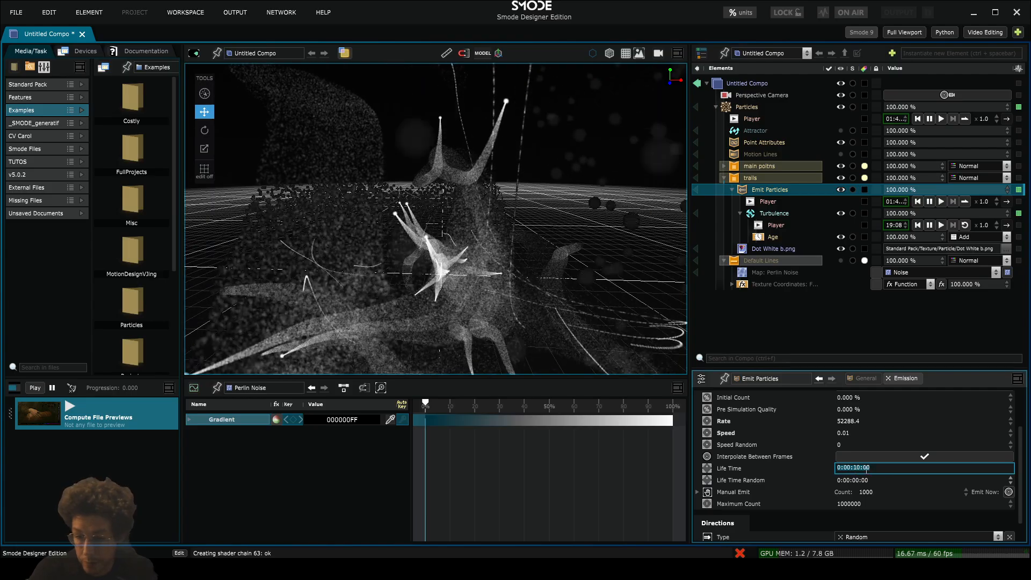
text(1.)
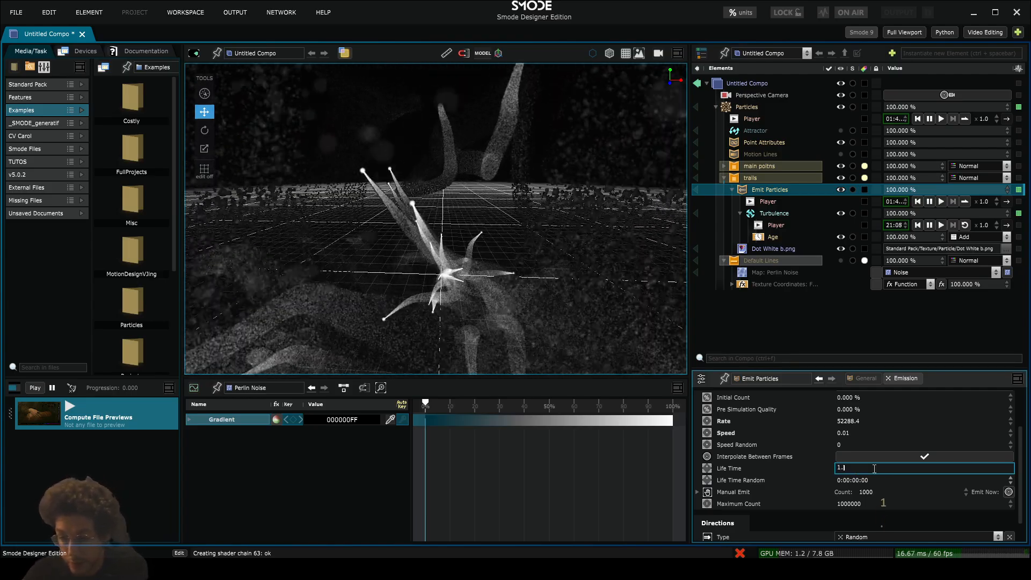
key(Return)
double_click(858, 480)
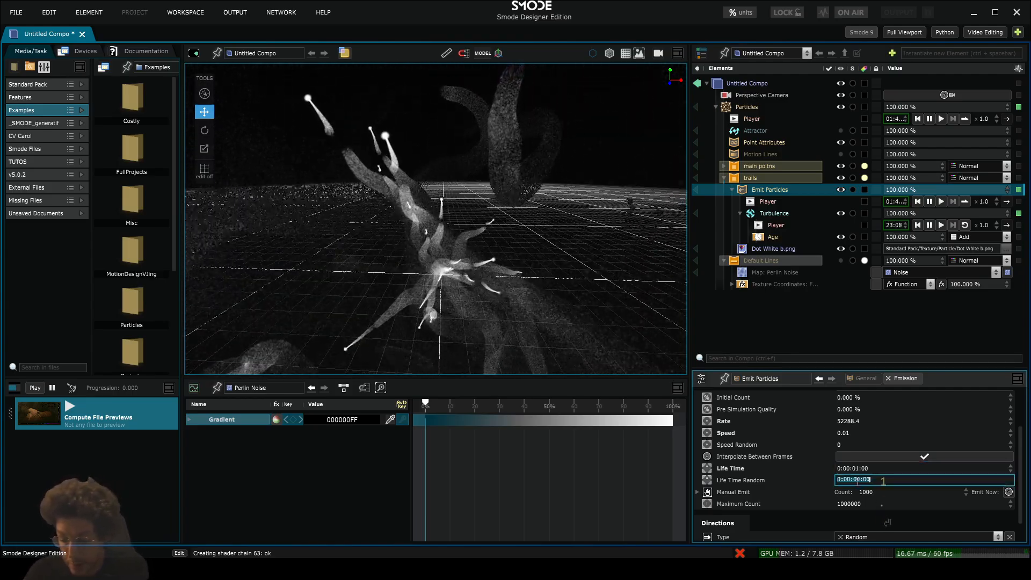
text(25)
key(Return)
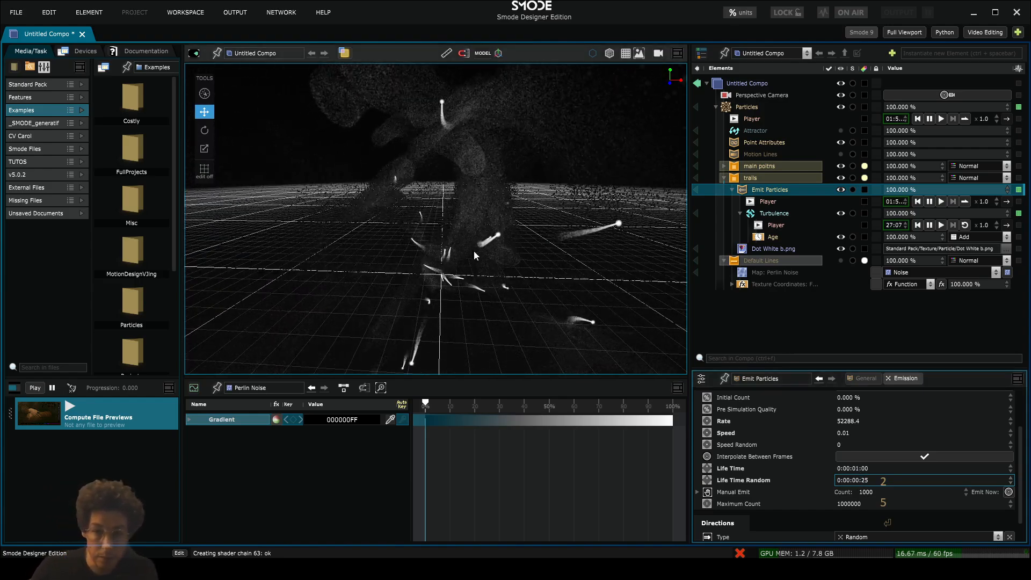
Switch the viewport from the 3D scene to the rendered 2D composition and examine the short particle trails up close
drag(507, 263, 533, 246)
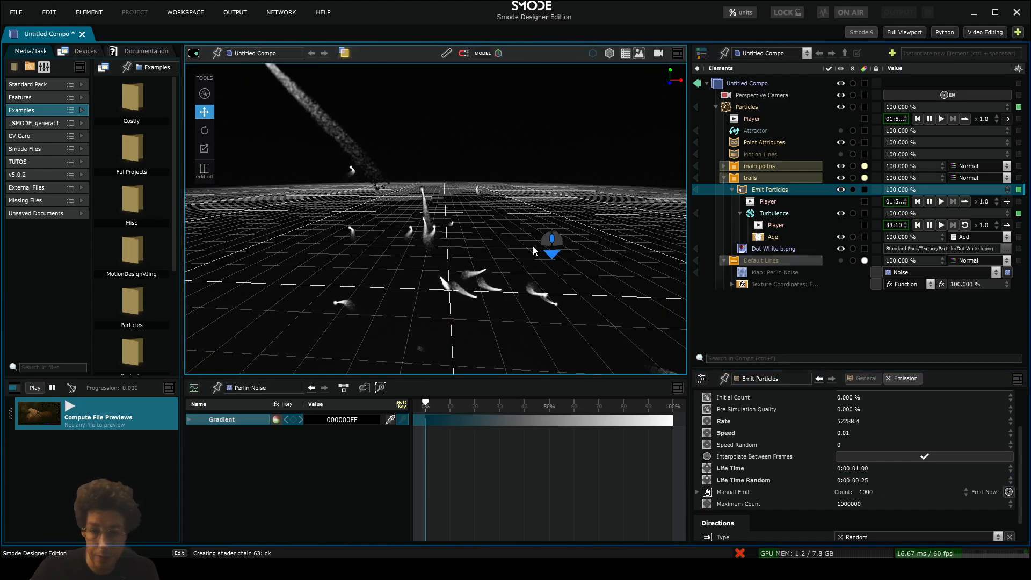
click(344, 53)
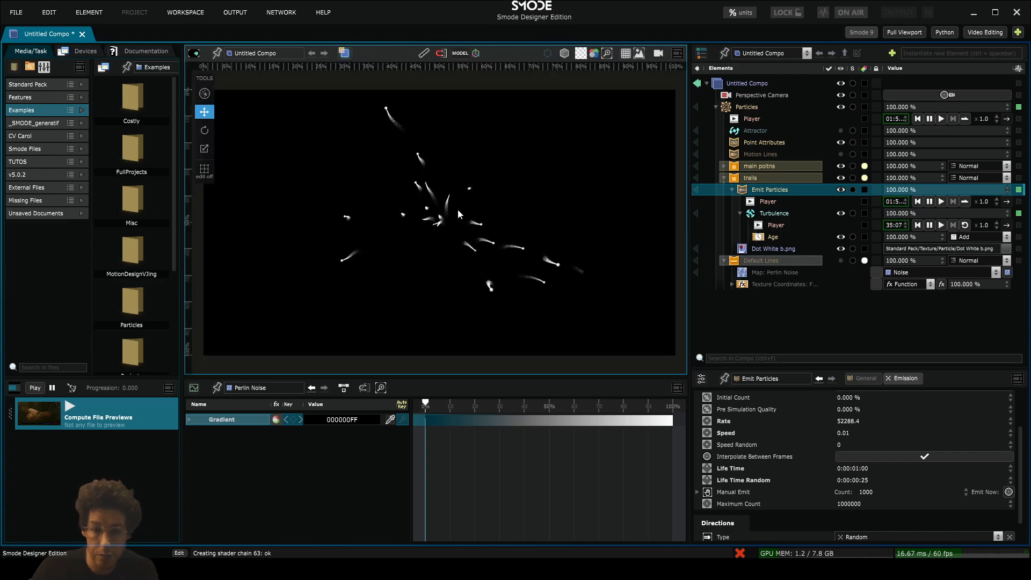
scroll(514, 238, up, 1)
scroll(497, 241, up, 1)
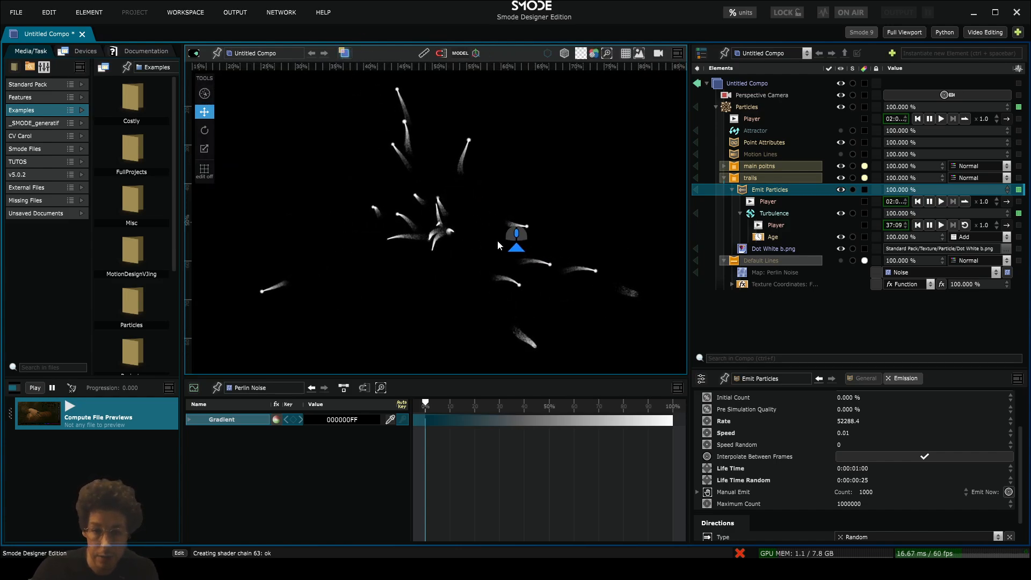
Select the Turbulence in trails, enlarge its parameter area and try a Force Strength of 100.5
scroll(497, 240, up, 1)
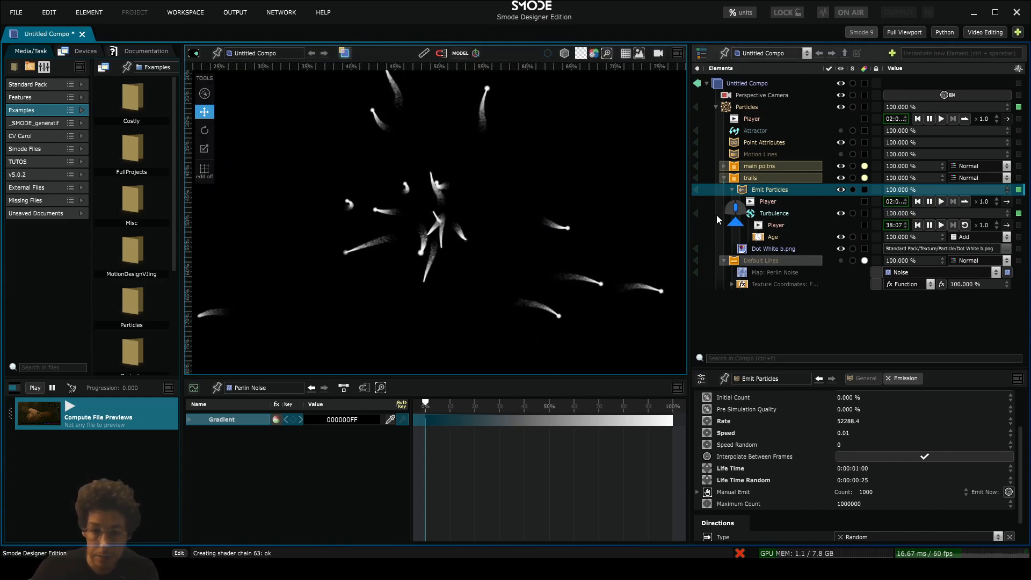
click(774, 214)
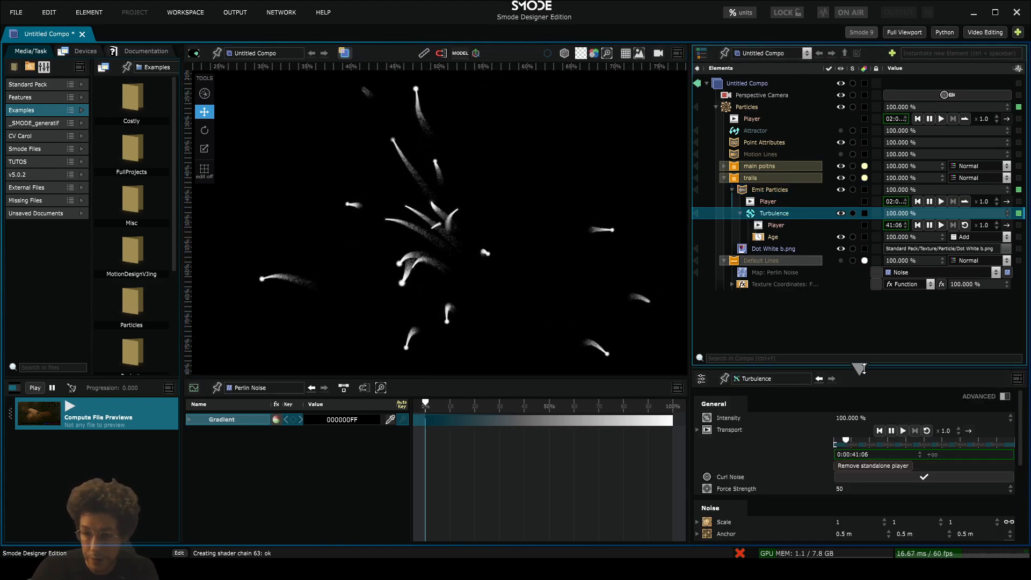
drag(881, 367, 881, 296)
double_click(842, 419)
text(78.5)
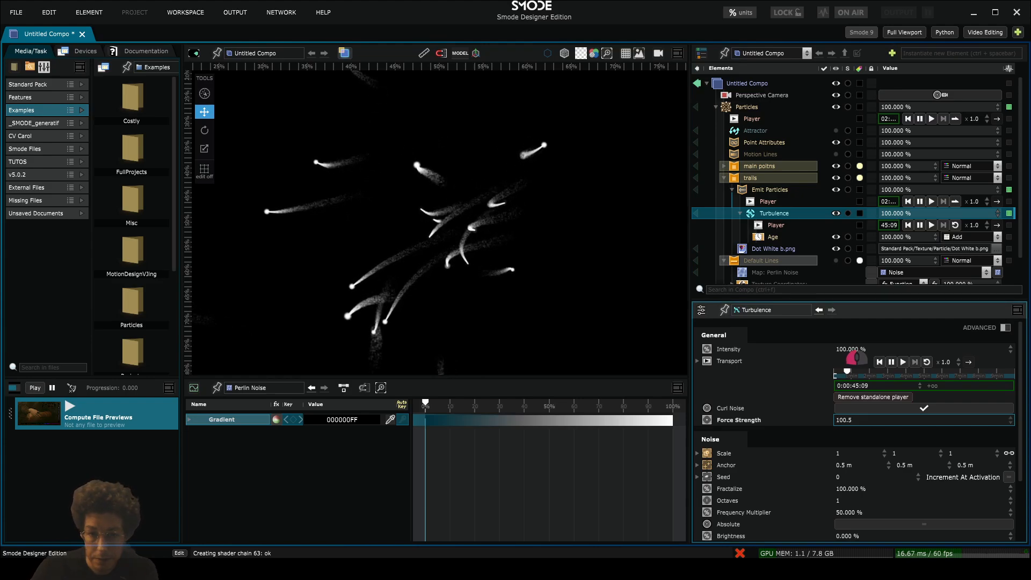
key(ctrl+z)
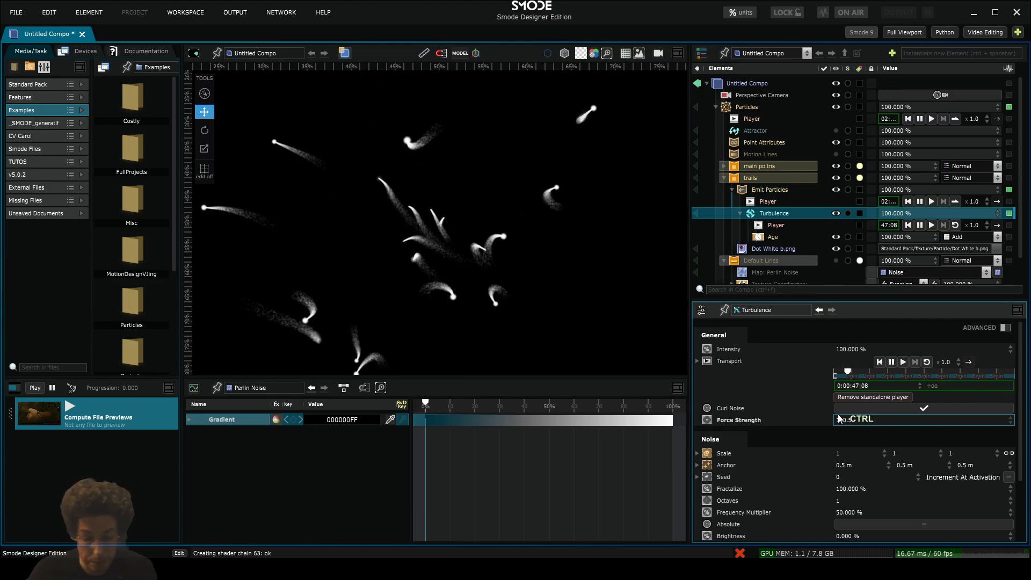
Set the Turbulence noise Scale to 0.05 on all axes and its Force Strength to 9.18
drag(959, 454, 977, 490)
key(ctrl+z)
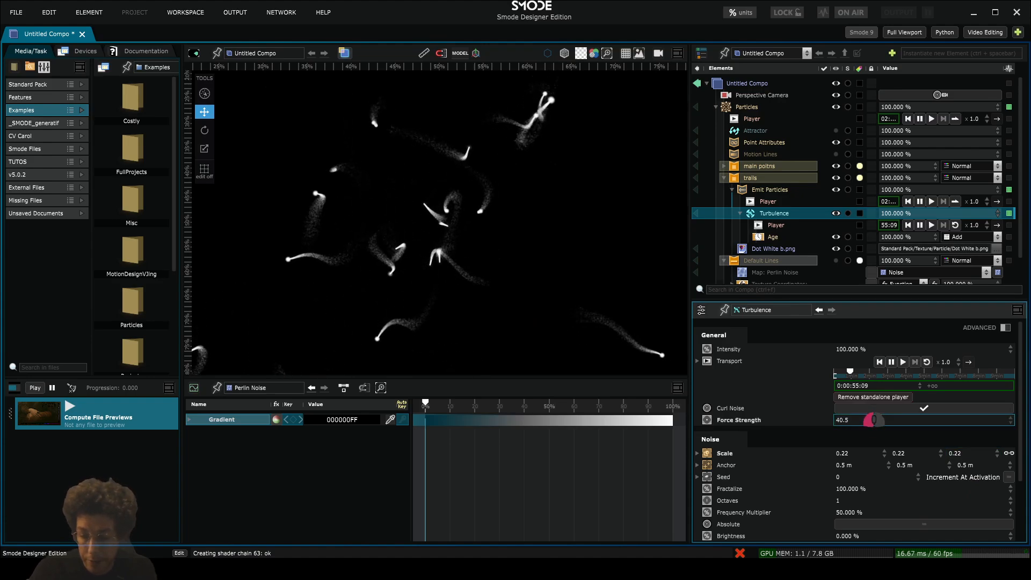
drag(872, 420, 876, 431)
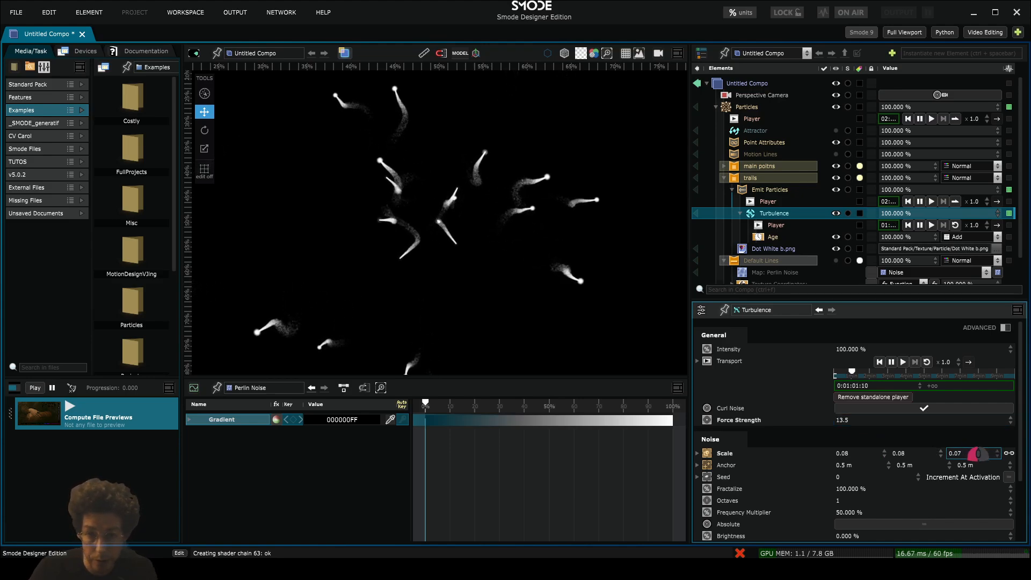
drag(978, 454, 977, 456)
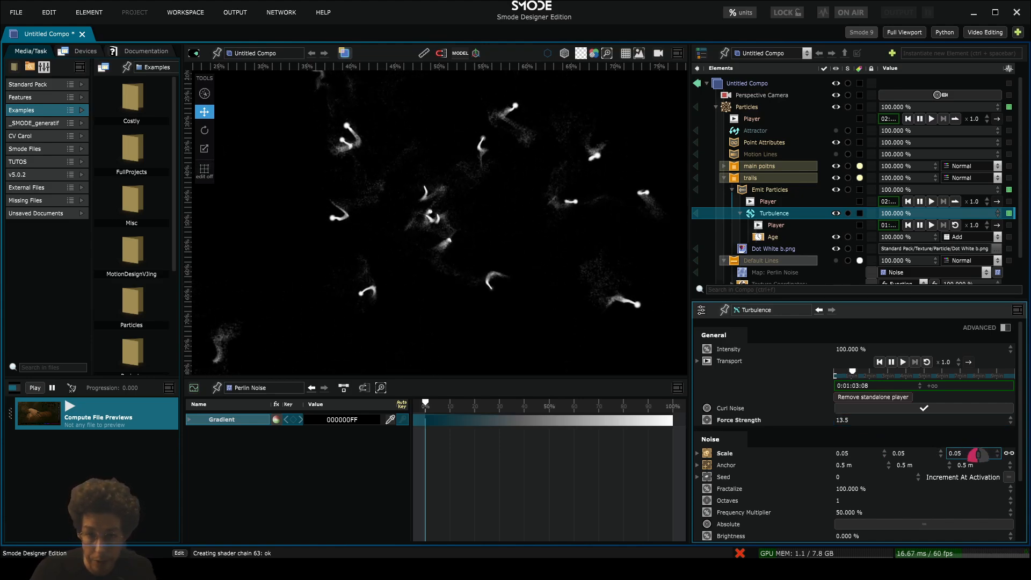
drag(847, 419, 887, 433)
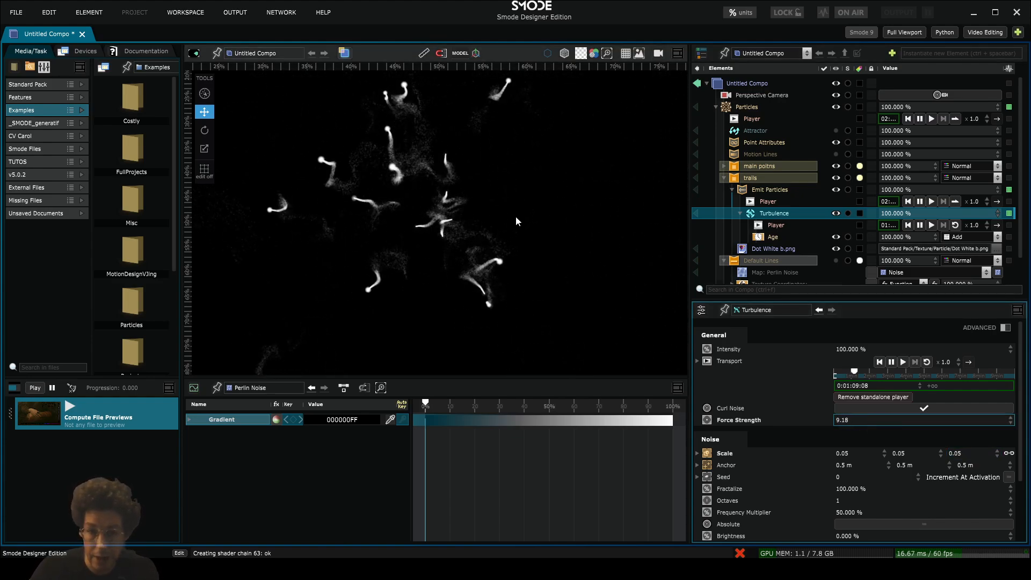
Collapse trails and set the blending mode of both trails and main poitns to Linear Dodge (Add)
scroll(515, 216, down, 1)
click(724, 179)
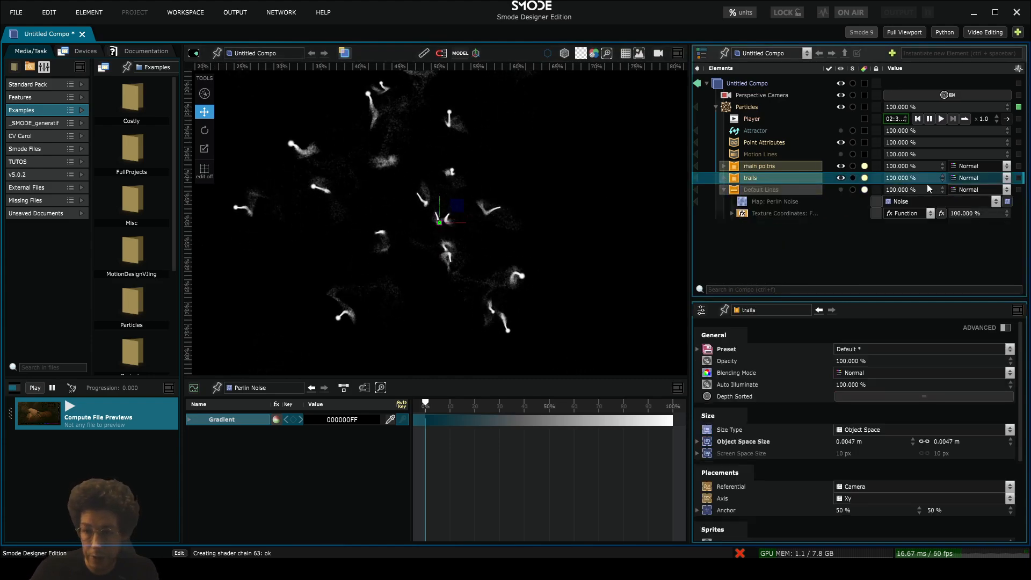
click(985, 179)
click(987, 241)
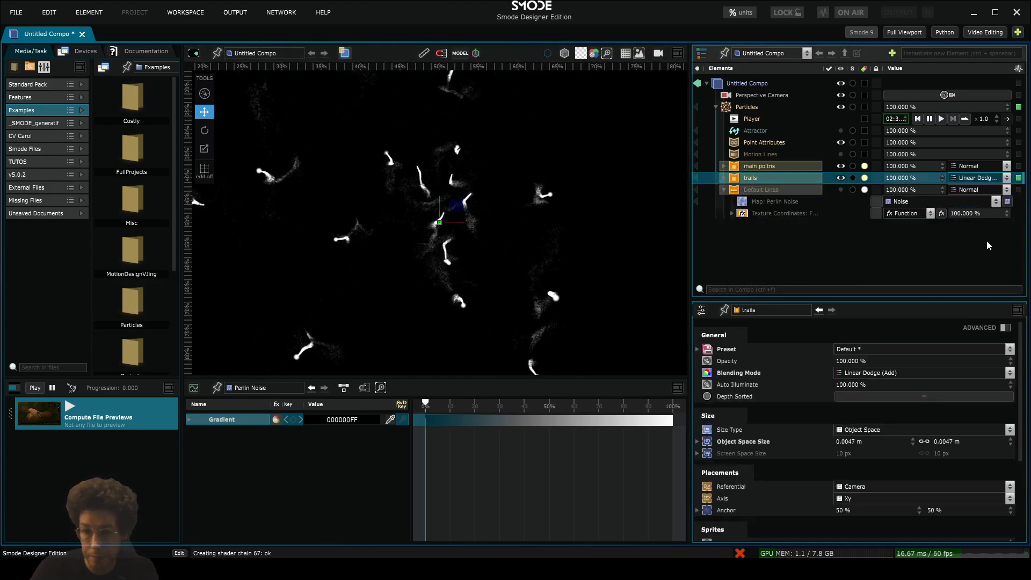
click(963, 166)
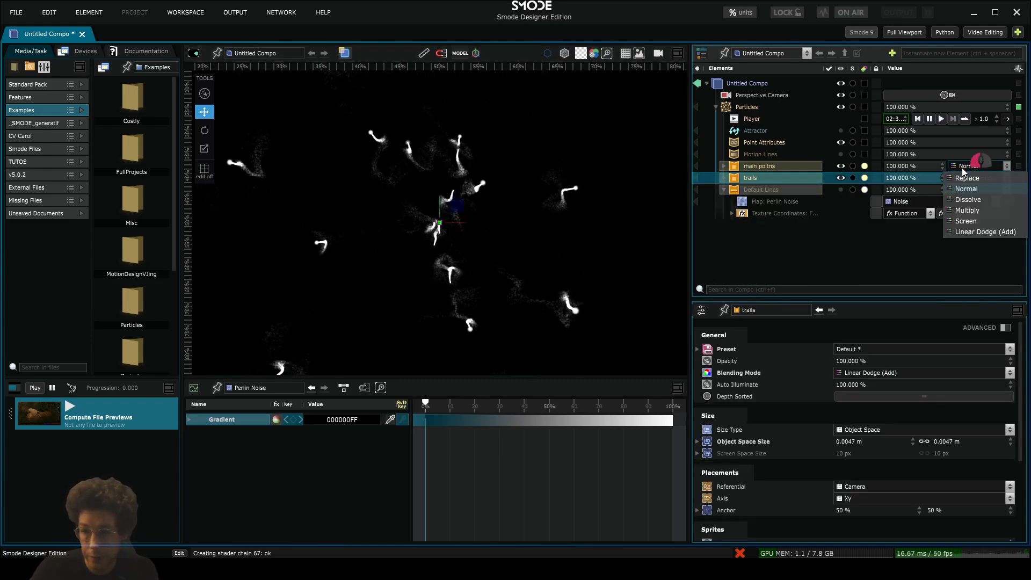
click(987, 232)
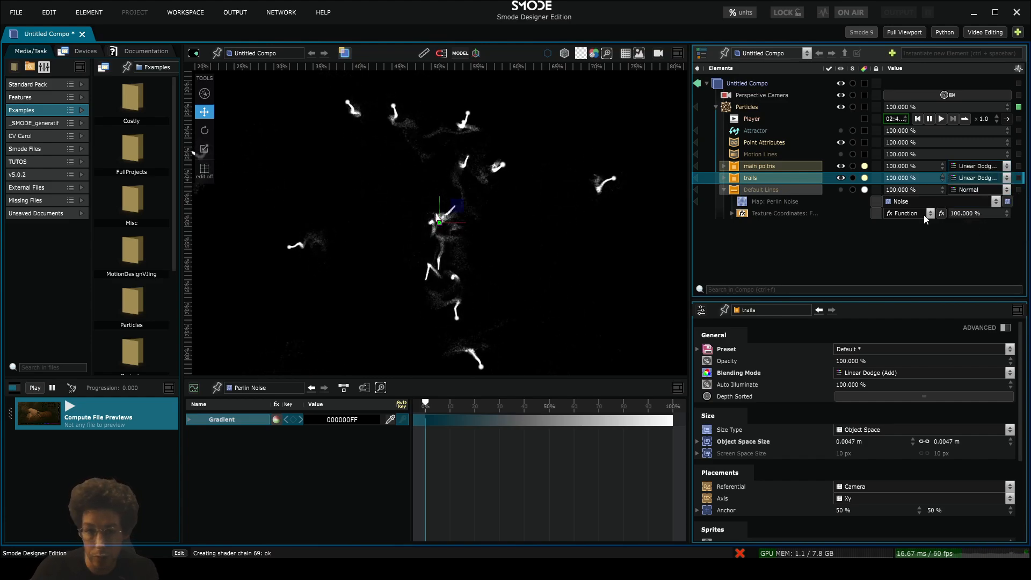
Enable the Attractor and set its Power to 0.98 and its Disperser to 0.94
click(762, 130)
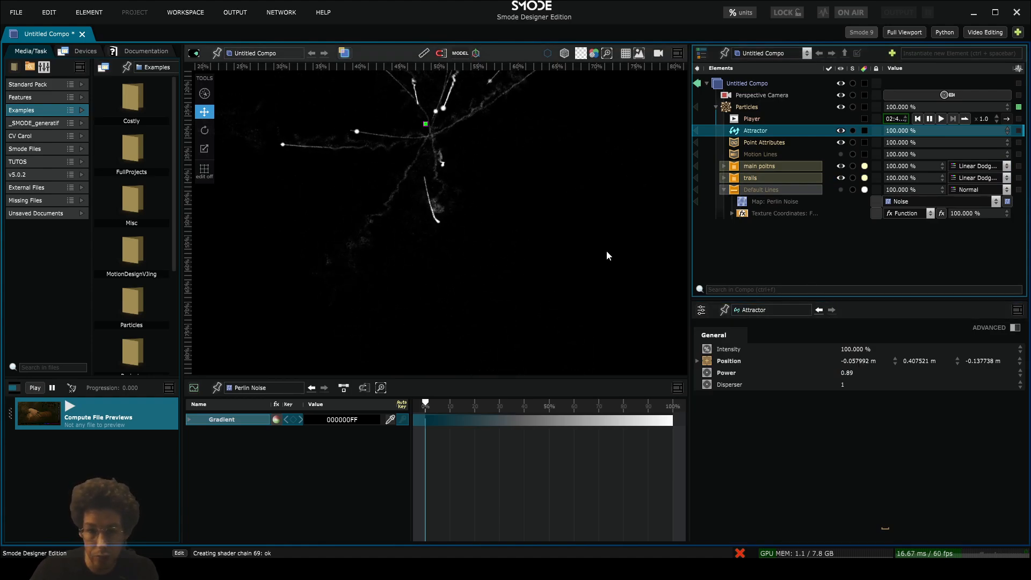
drag(566, 211, 580, 259)
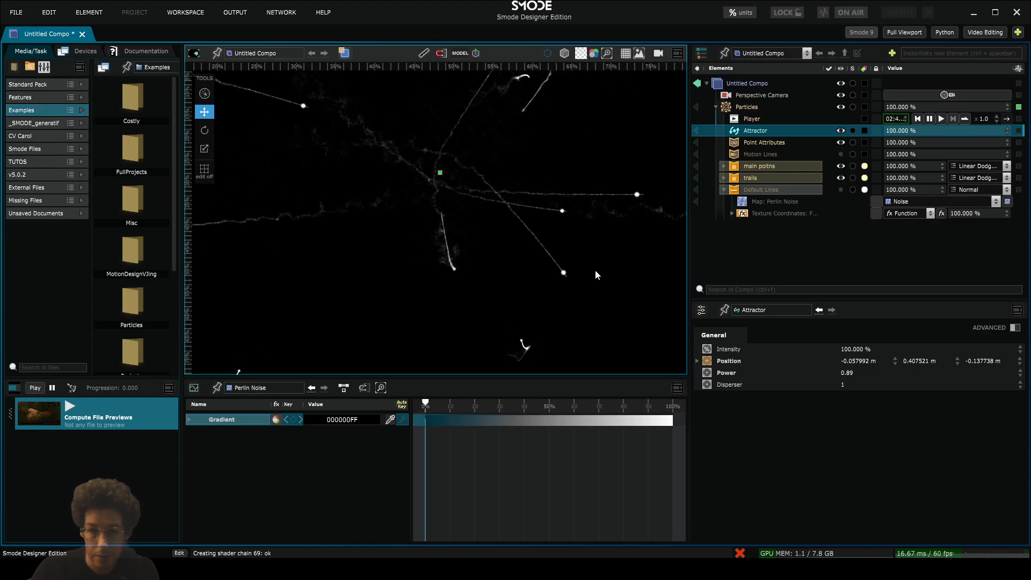
click(859, 370)
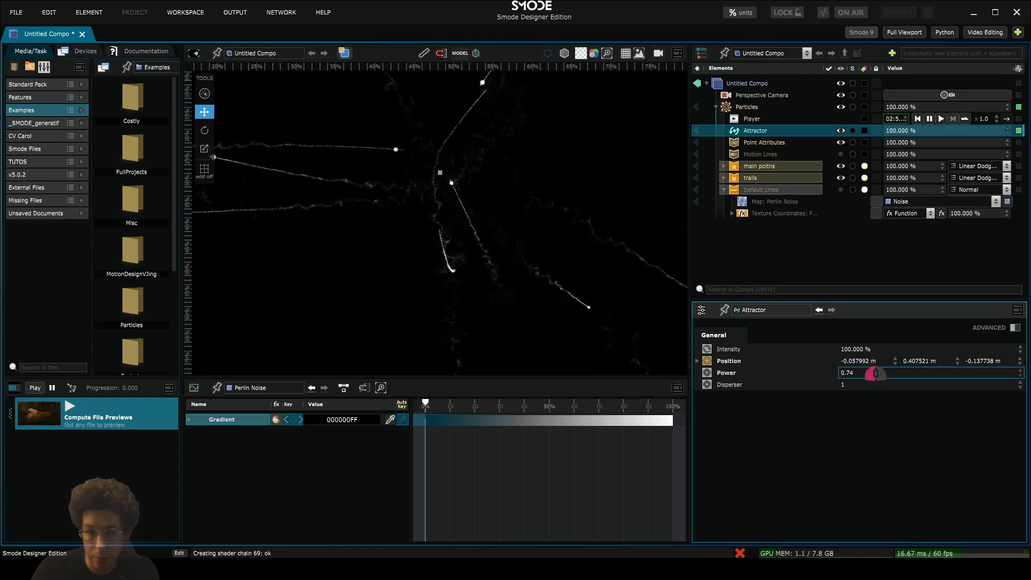
click(846, 385)
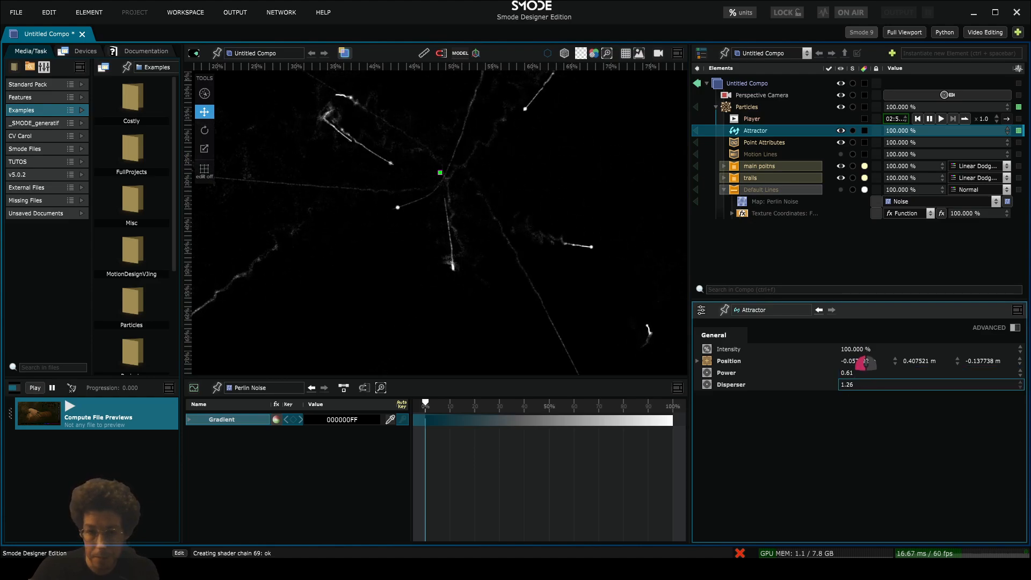
drag(847, 374, 865, 341)
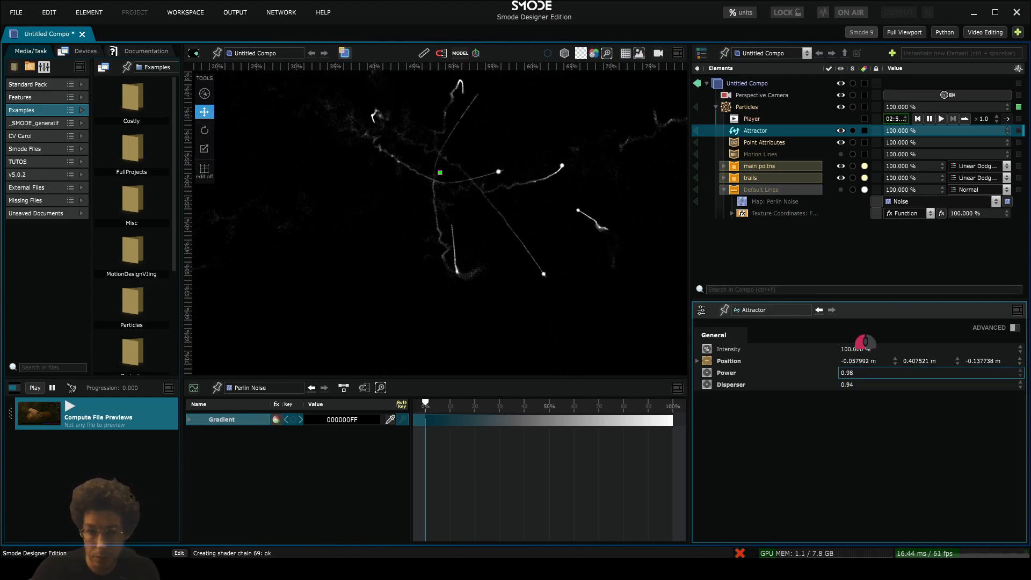
Set the Object Space Size of main poitns to 0.0606 m and unlink its two dimensions
scroll(518, 239, down, 1)
click(761, 163)
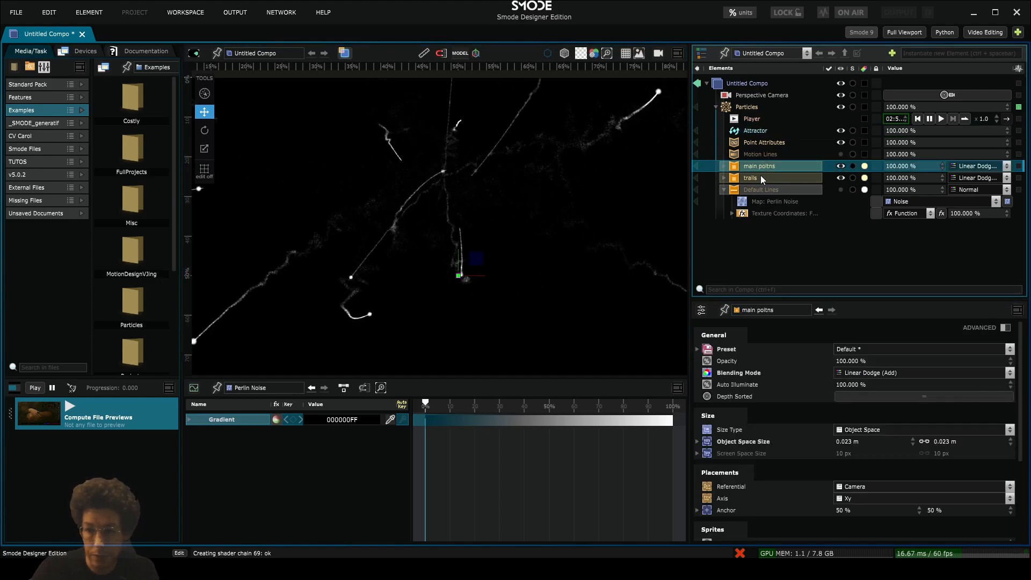
mouse_move(946, 441)
mouse_down()
mouse_move(963, 428)
mouse_move(965, 443)
mouse_up()
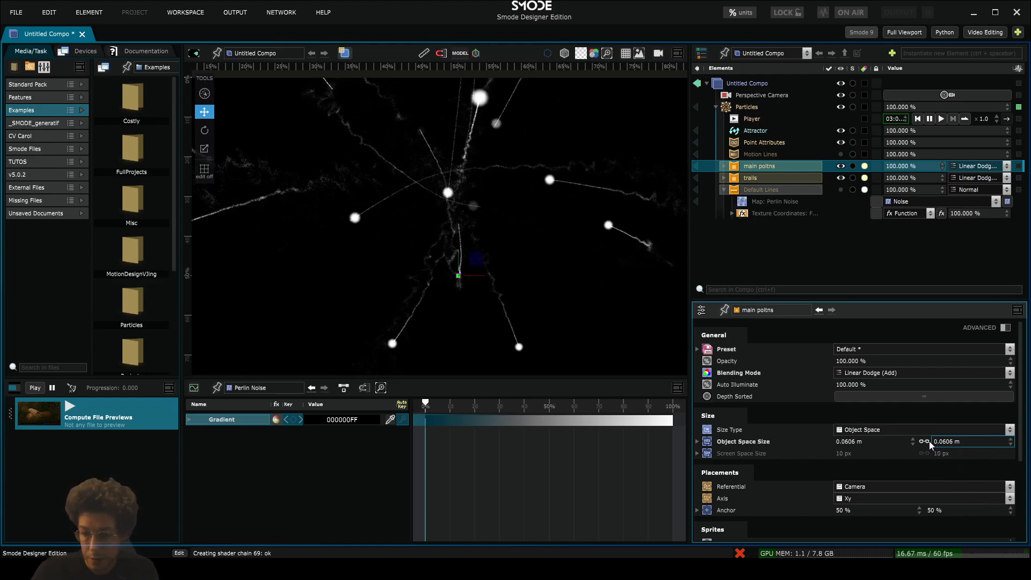
drag(953, 447, 967, 431)
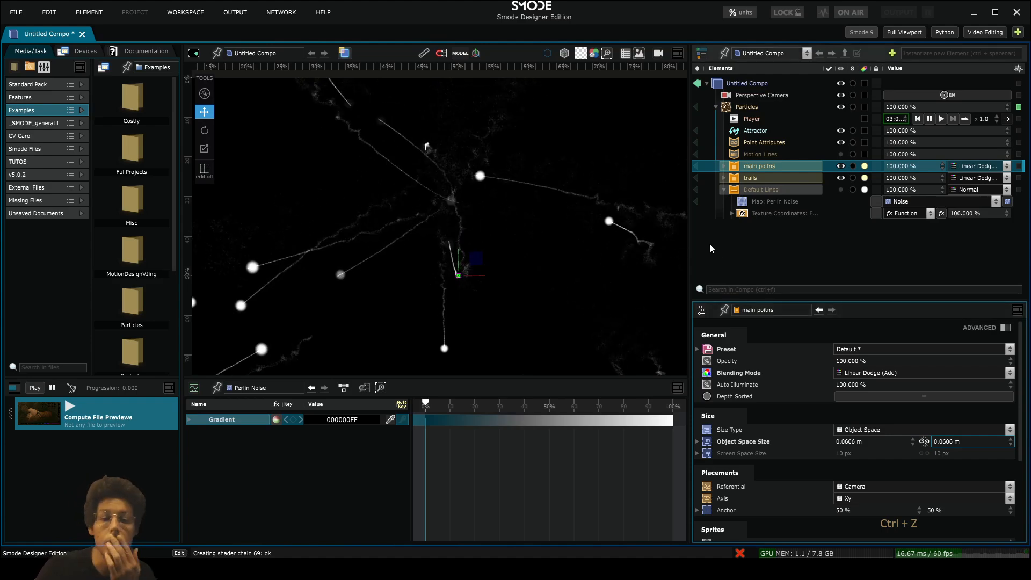
Add a Feedback blur modifier to the whole composition and set its Feedback Level to 86 %
right_click(729, 85)
mouse_move(671, 234)
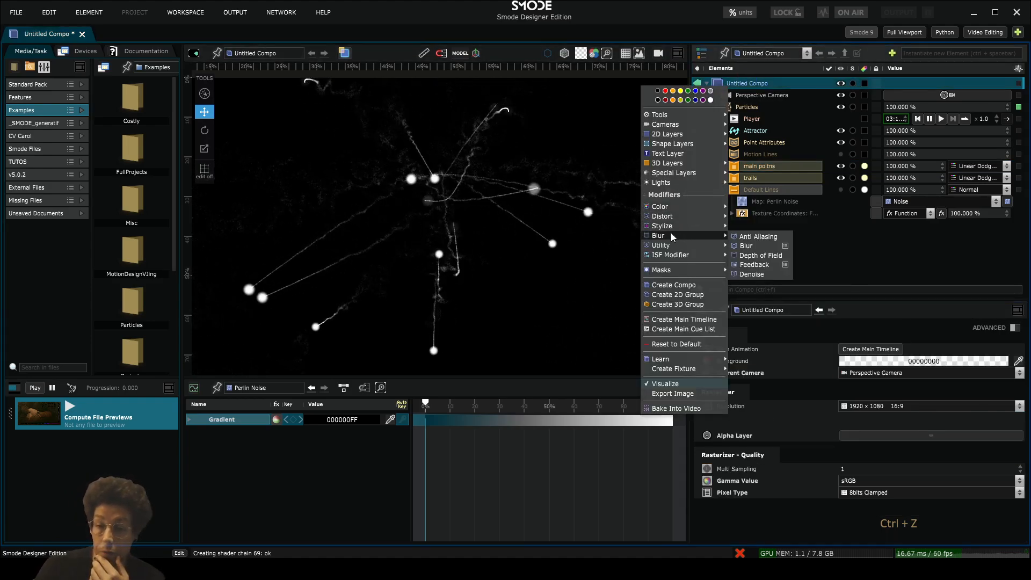
click(755, 264)
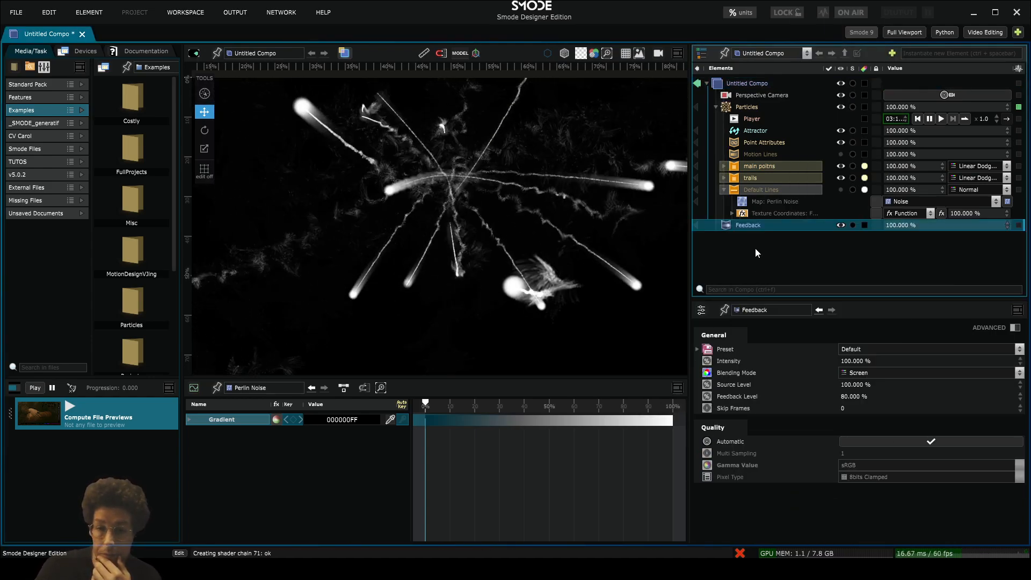
drag(848, 397, 860, 359)
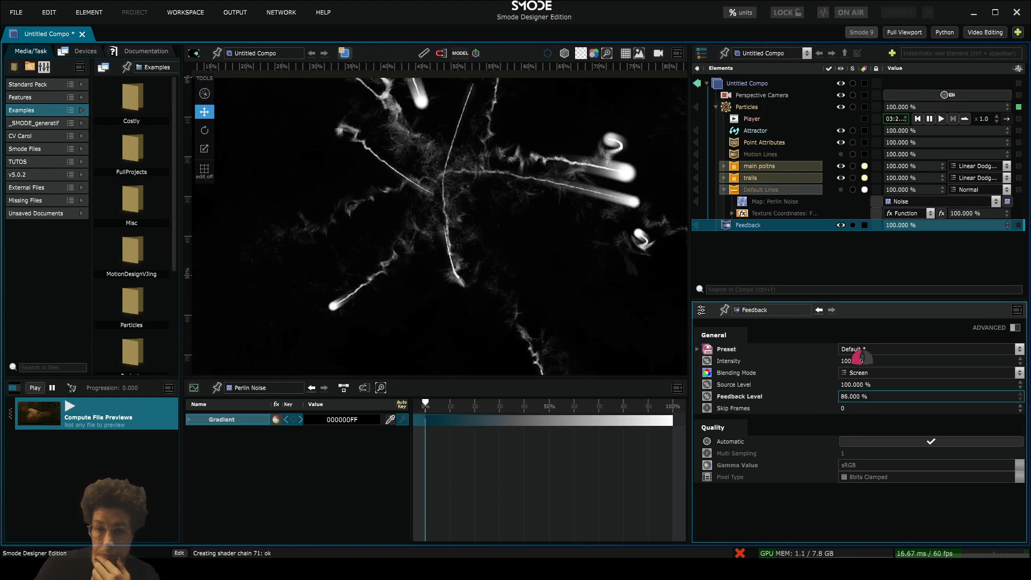
Set the emission Life Time of the Emit Particles operator in trails to 0:00:00:40
click(724, 178)
click(769, 189)
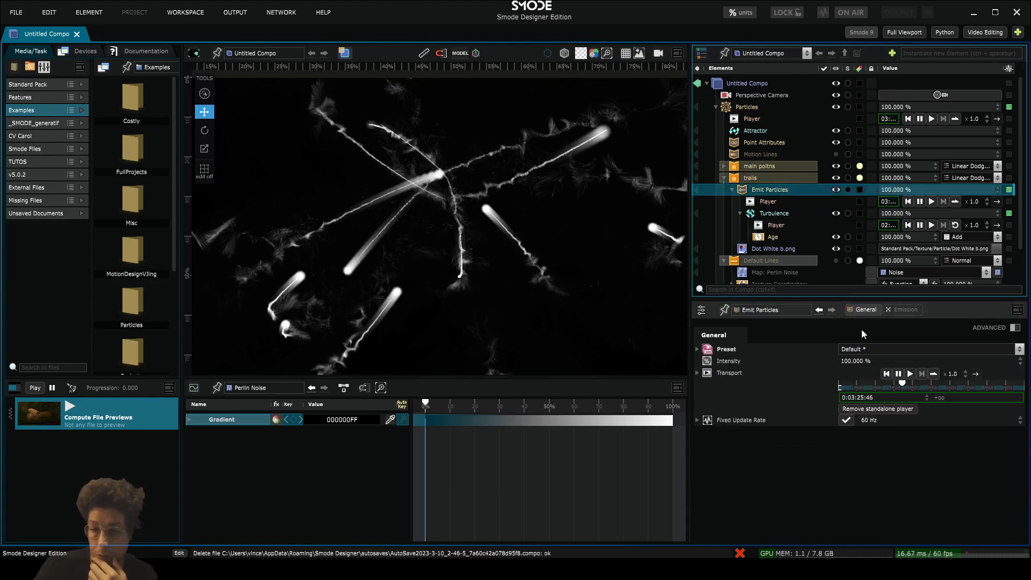
click(903, 313)
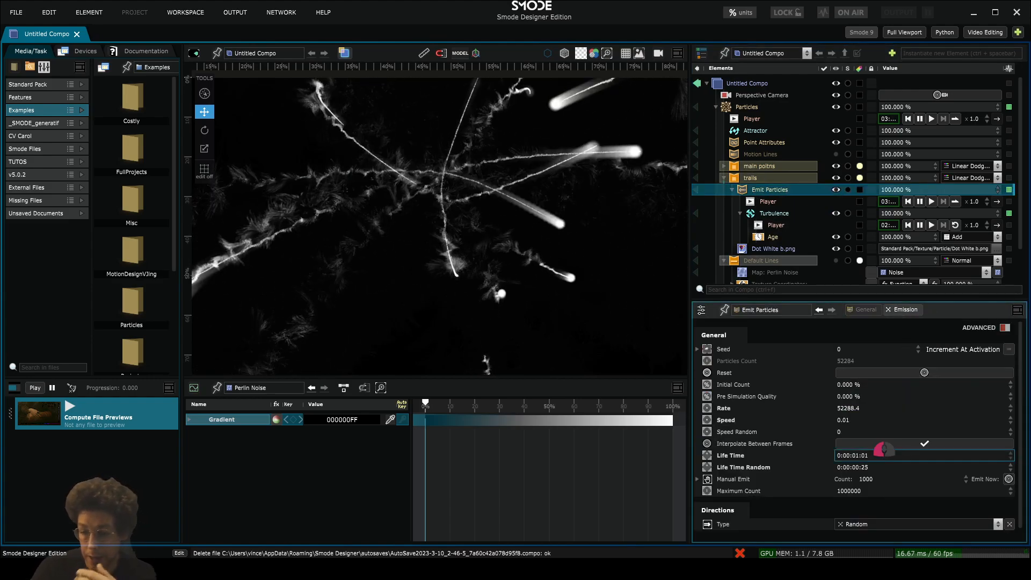
double_click(872, 455)
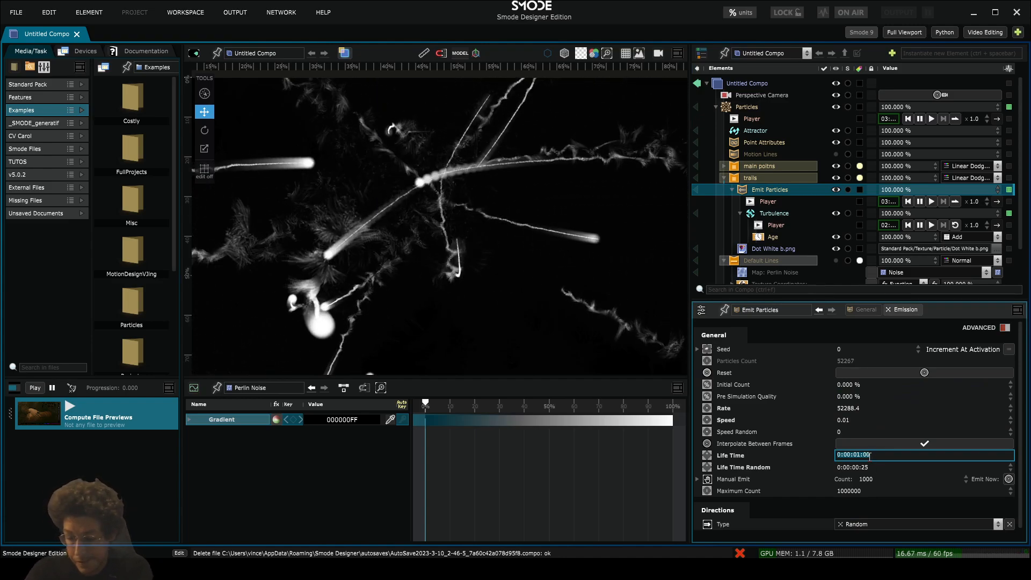
text(4)
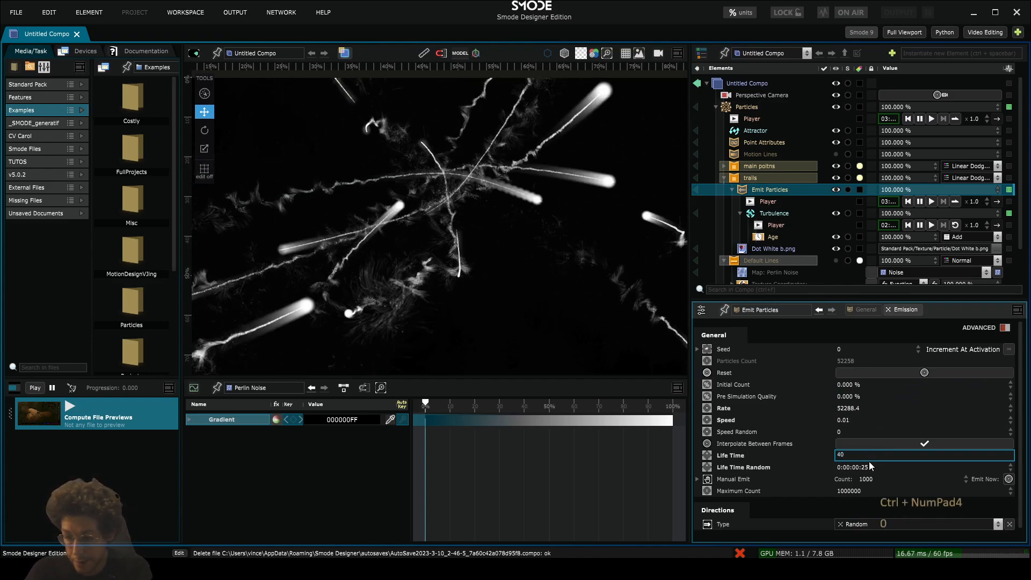
text(0)
key(Return)
Set the Life Time Random of the trail emission to 0:00:00:10
double_click(872, 467)
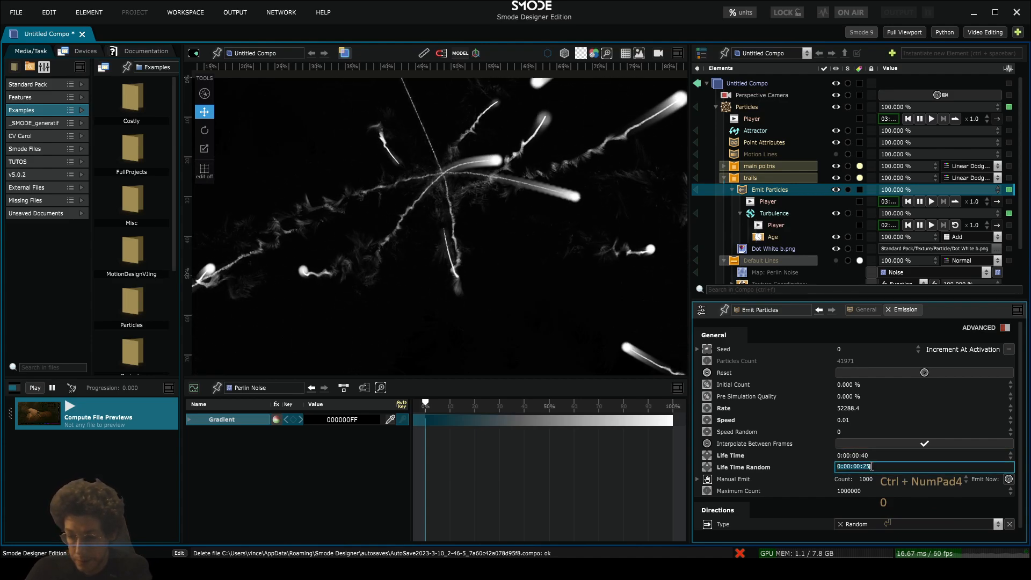
text(1)
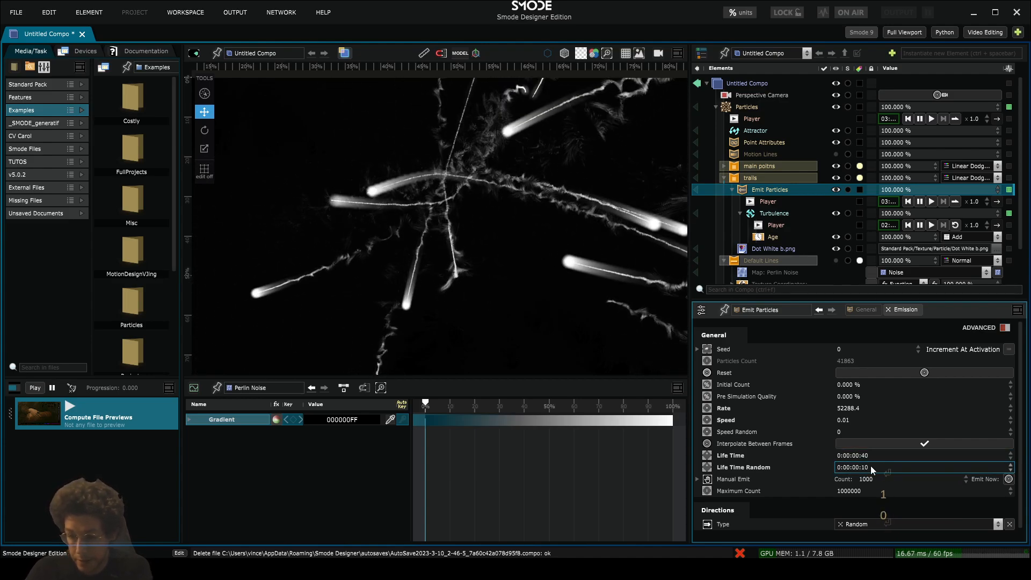
text(0)
key(Return)
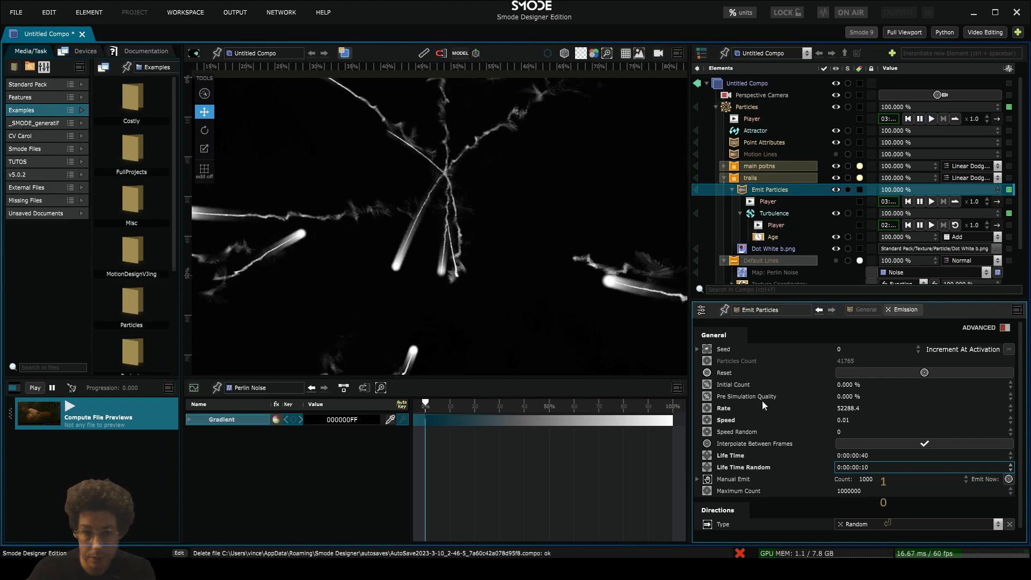
Link the two Object Space Size dimensions of main poitns and set the size to -0.0194 m
scroll(479, 240, down, 1)
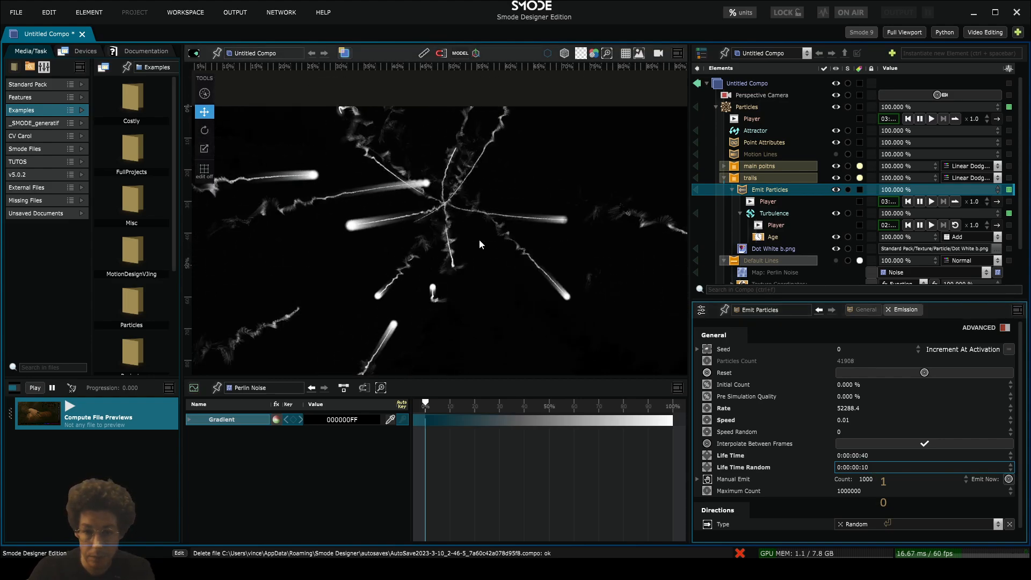
click(782, 166)
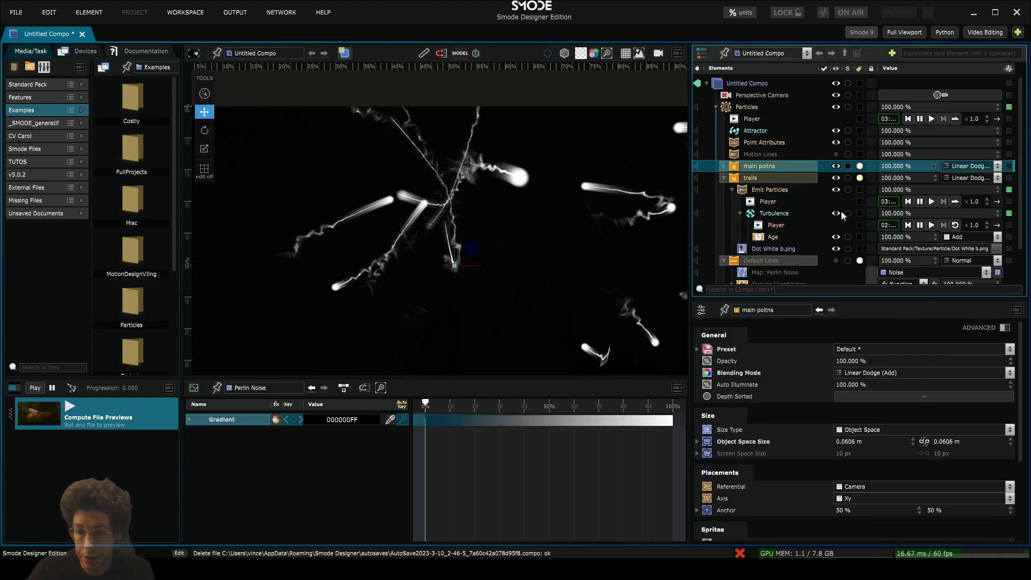
click(924, 442)
drag(948, 441, 973, 438)
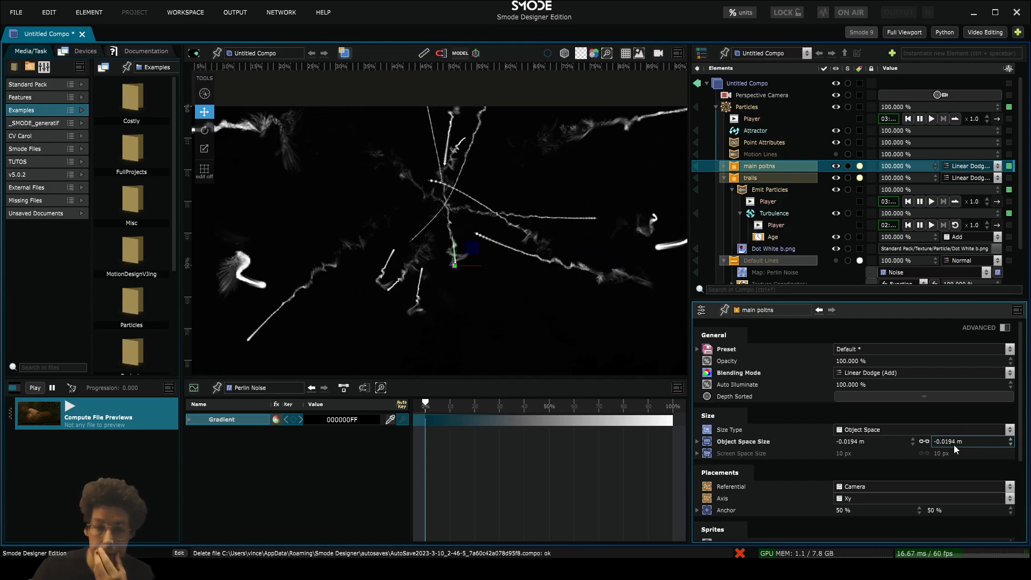
Set the Object Space Size of the trails renderer to 0.0247 m
click(756, 176)
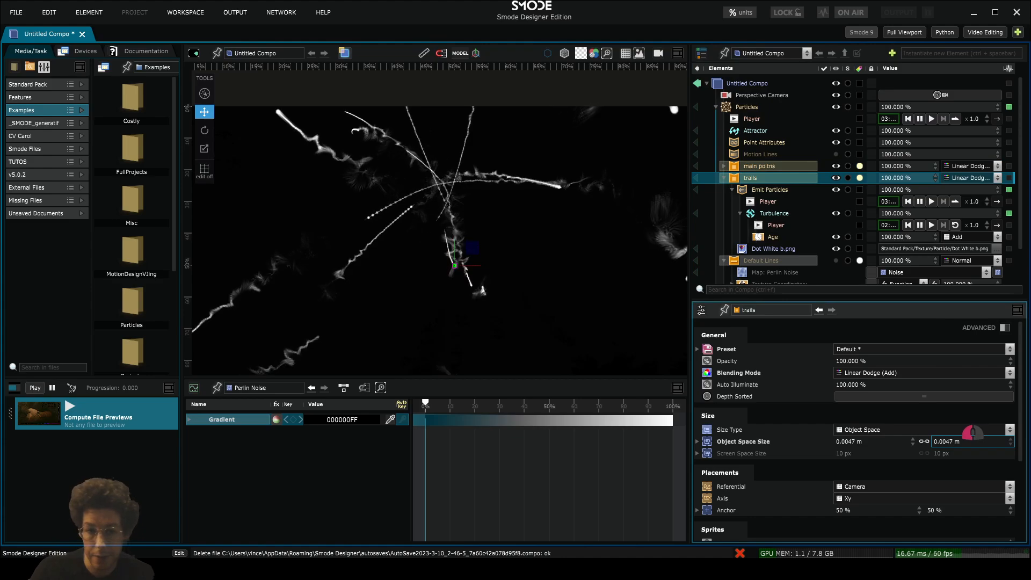
drag(955, 442, 956, 440)
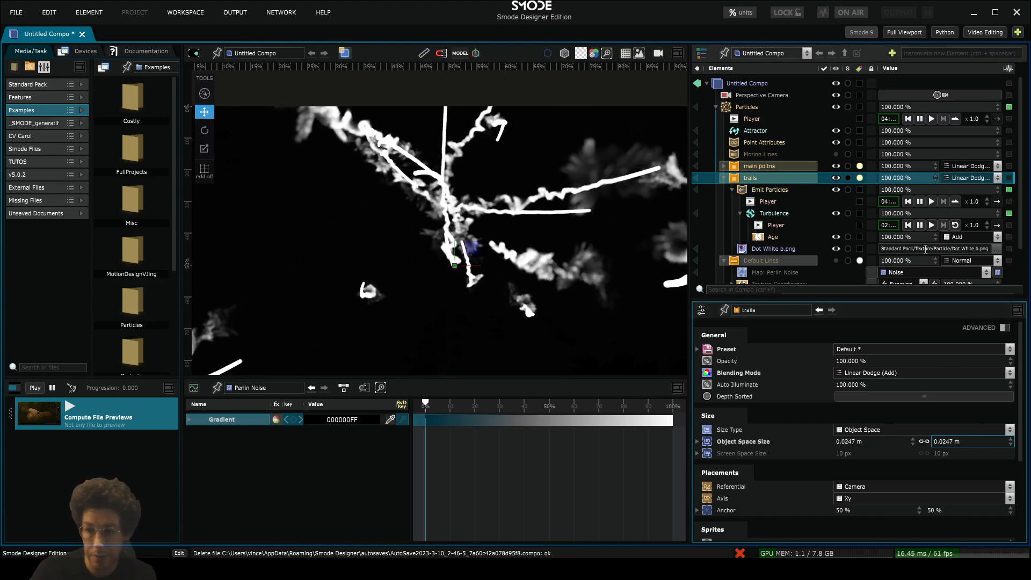
Lower the opacity of the trails renderer to 46.3 %
drag(906, 178, 943, 456)
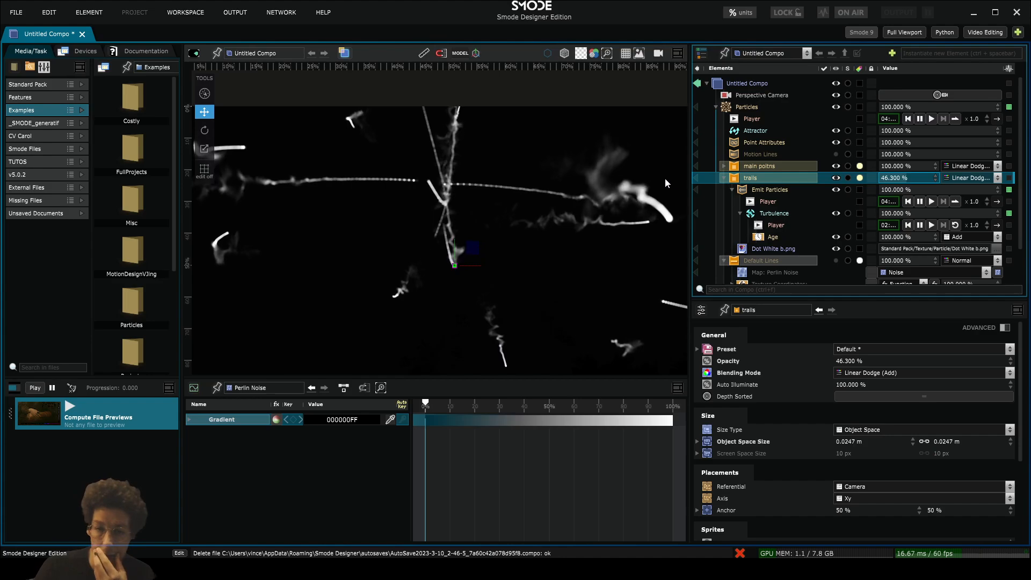
Set the Emit Particles operator in trails to Life Time 0:00:00:10, Life Time Random 0:00:00:02 and Rate 182487
click(763, 189)
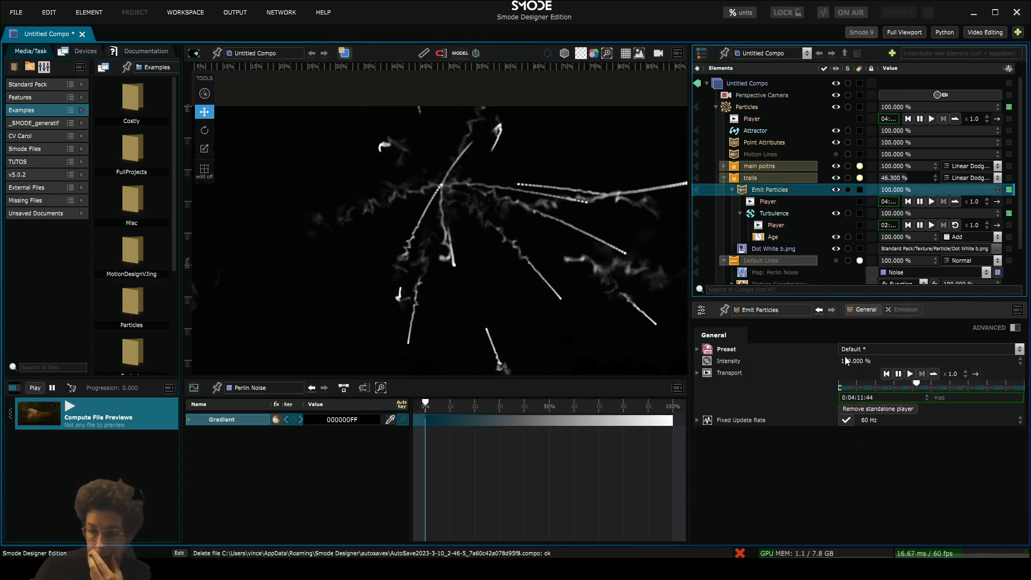
click(906, 310)
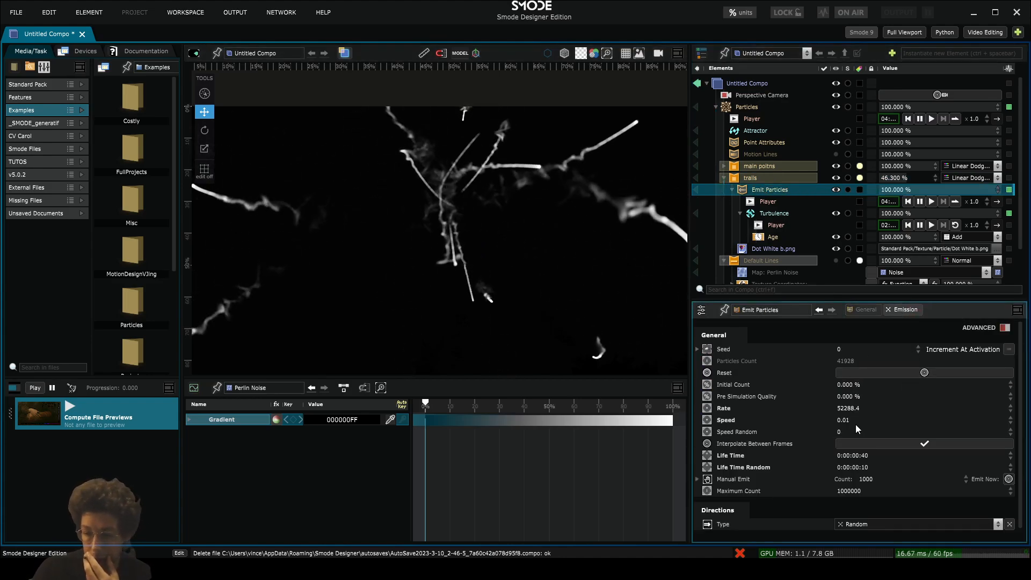
click(866, 456)
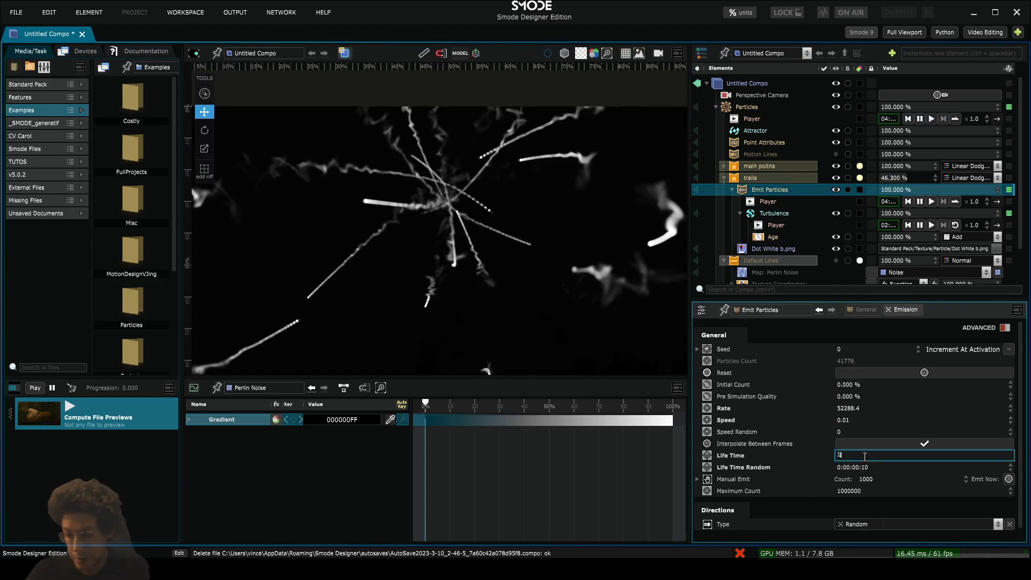
text(10)
key(Return)
click(869, 467)
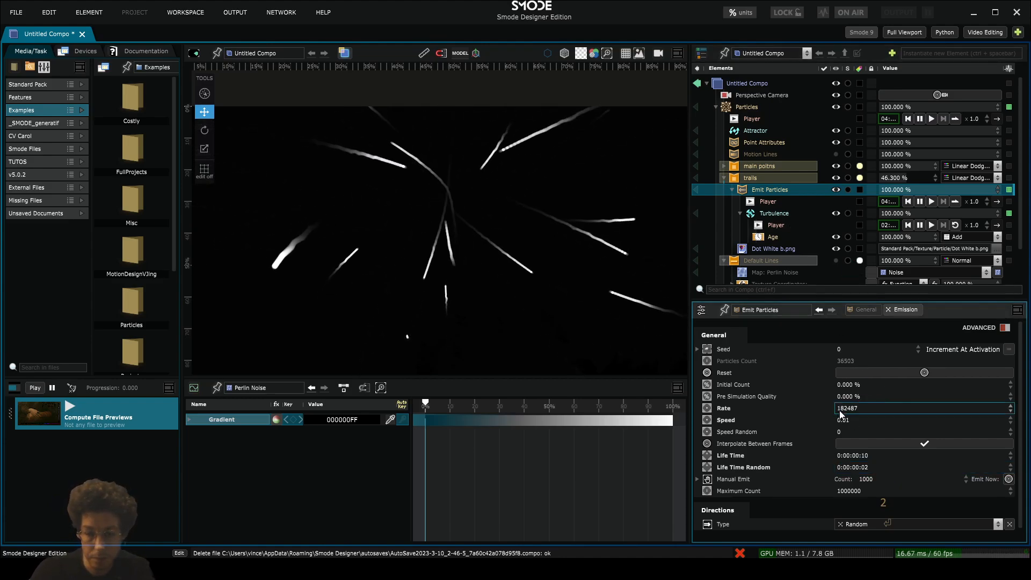
Lower the opacity of the main poitns renderer to 70.3 %
click(919, 156)
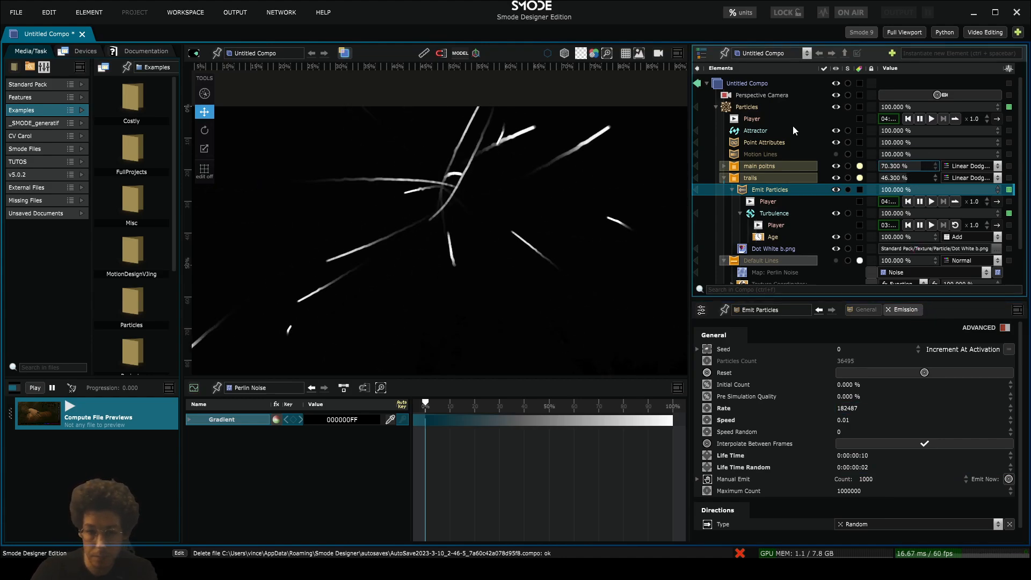
Set the emission Life Time of the Particles generator to 0:00:04:00 and its Life Time Random to 0:00:01:00
click(749, 108)
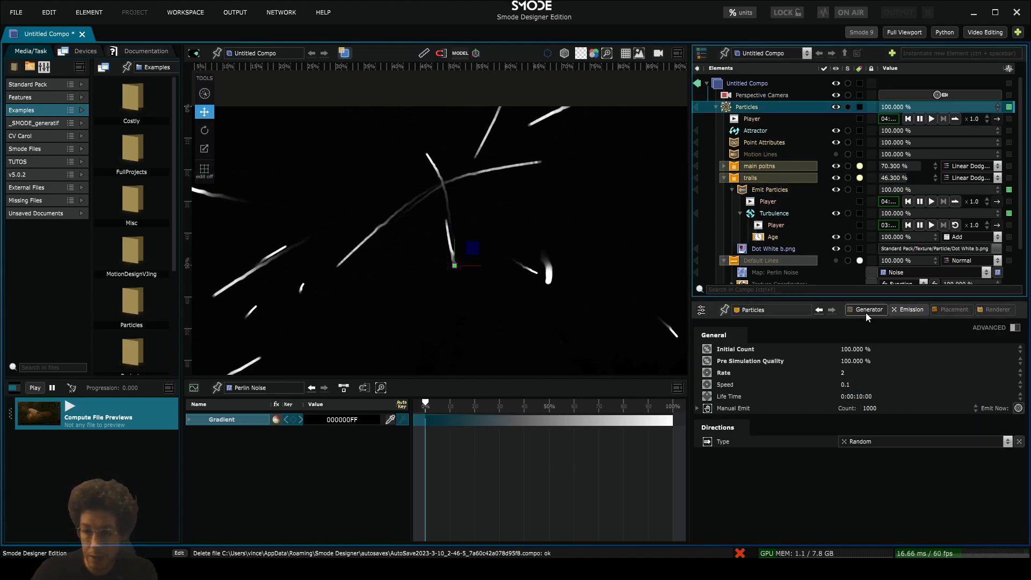
double_click(860, 395)
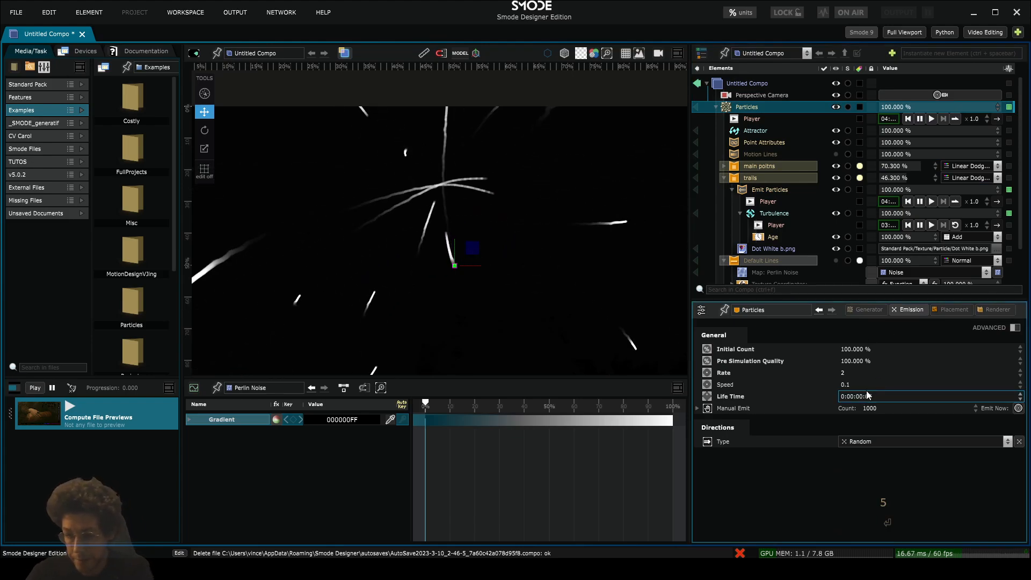
click(1013, 327)
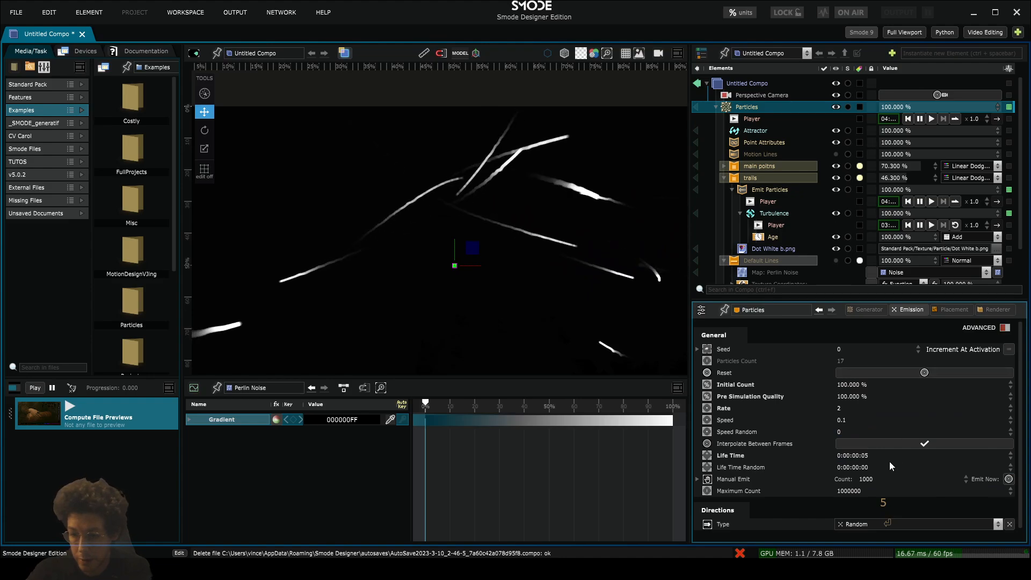
double_click(863, 467)
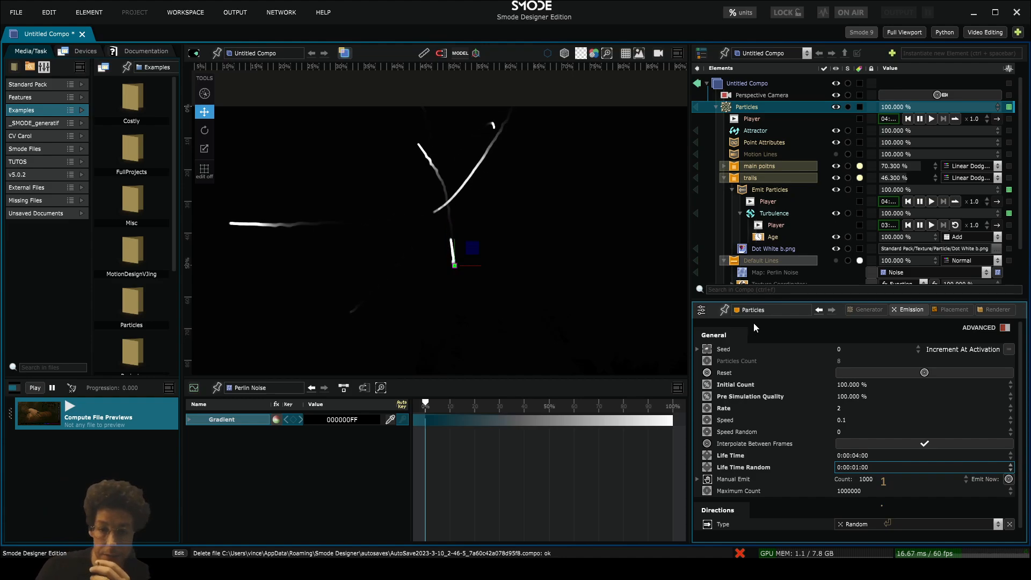
Try shifting the Particles emission point along the X axis to about -0.079 m
drag(470, 265, 480, 266)
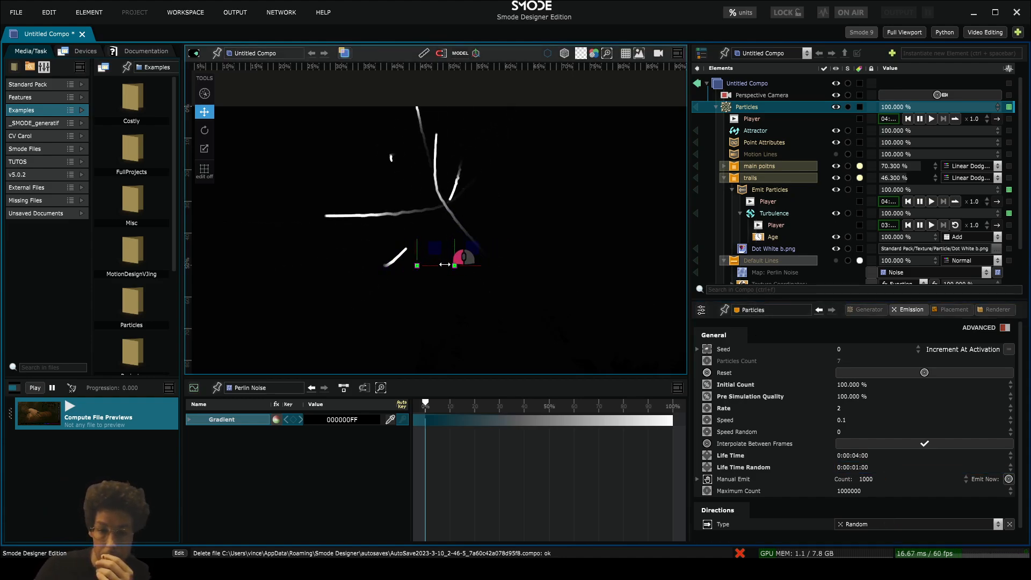
click(756, 108)
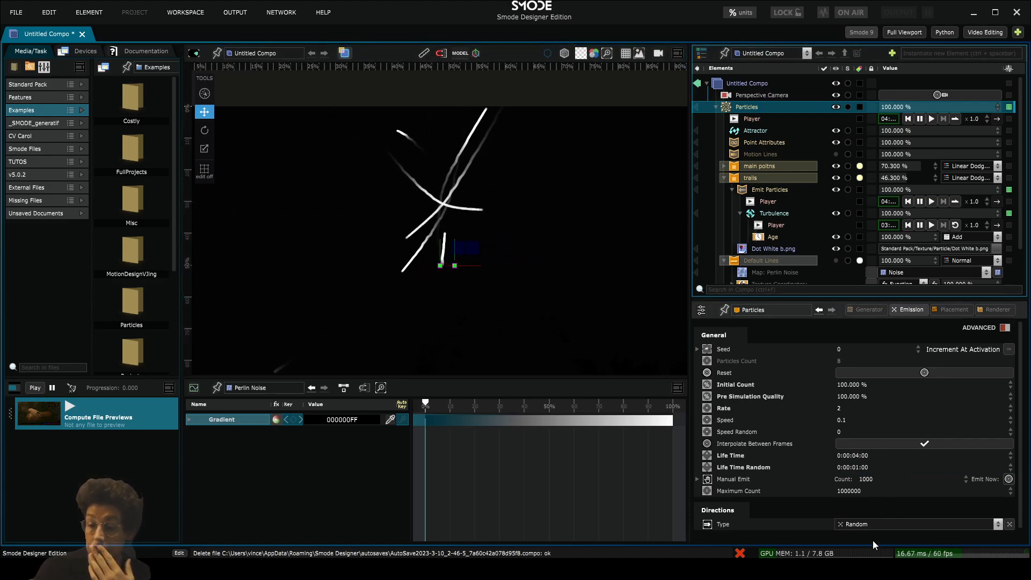
Change the Positions type of the Particles generator to Sphere and set its radius to 0.5 m
scroll(863, 511, down, 1)
click(862, 310)
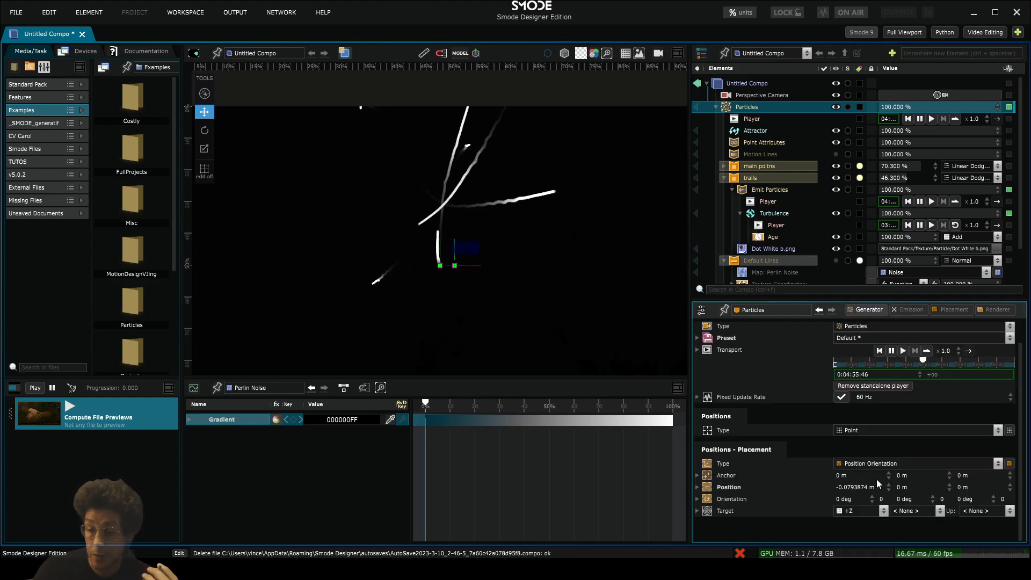
click(863, 432)
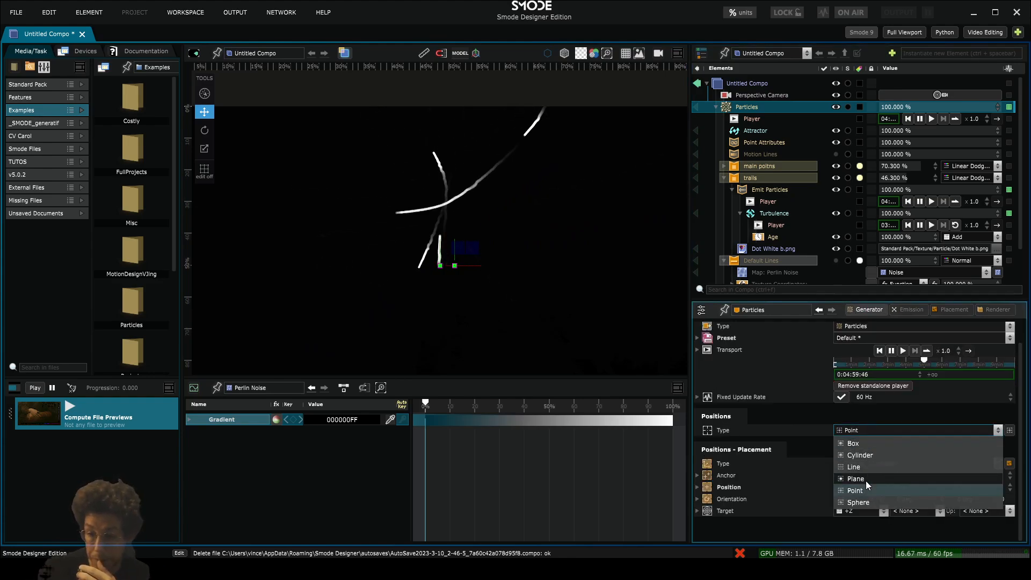
click(867, 502)
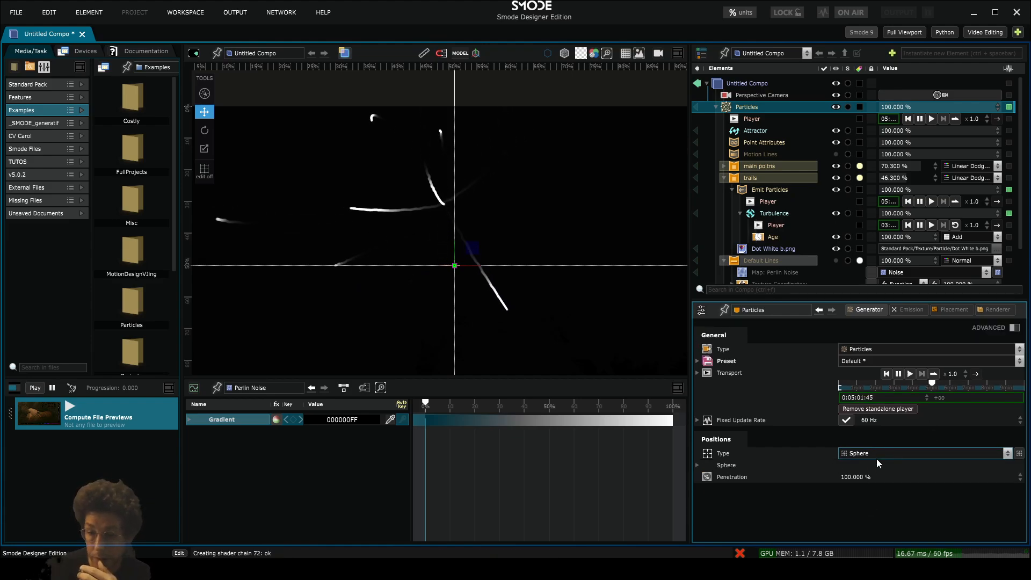
click(697, 464)
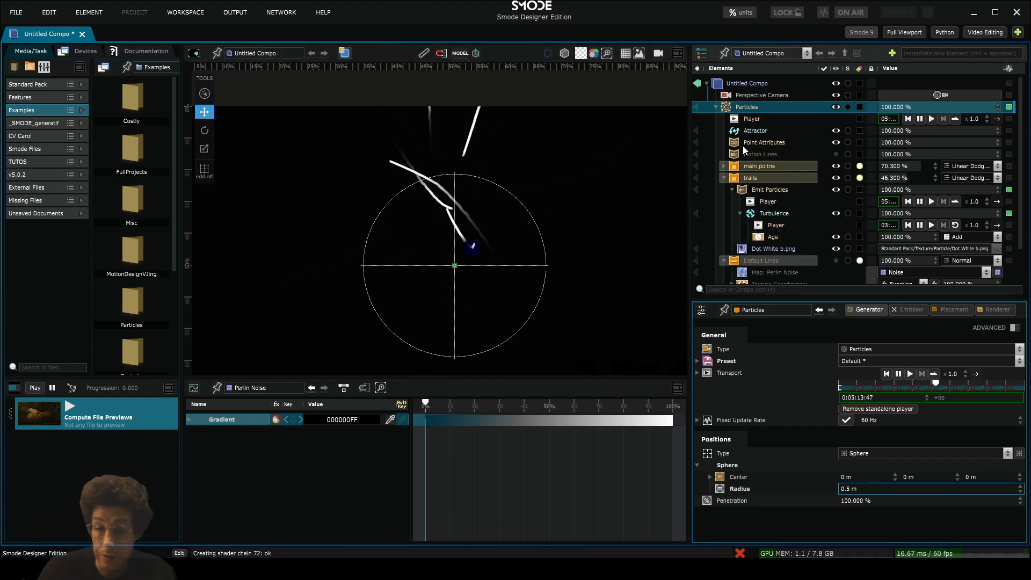
Move the Attractor down in the viewport to about X -0.064 m, Y 0.189 m
click(752, 132)
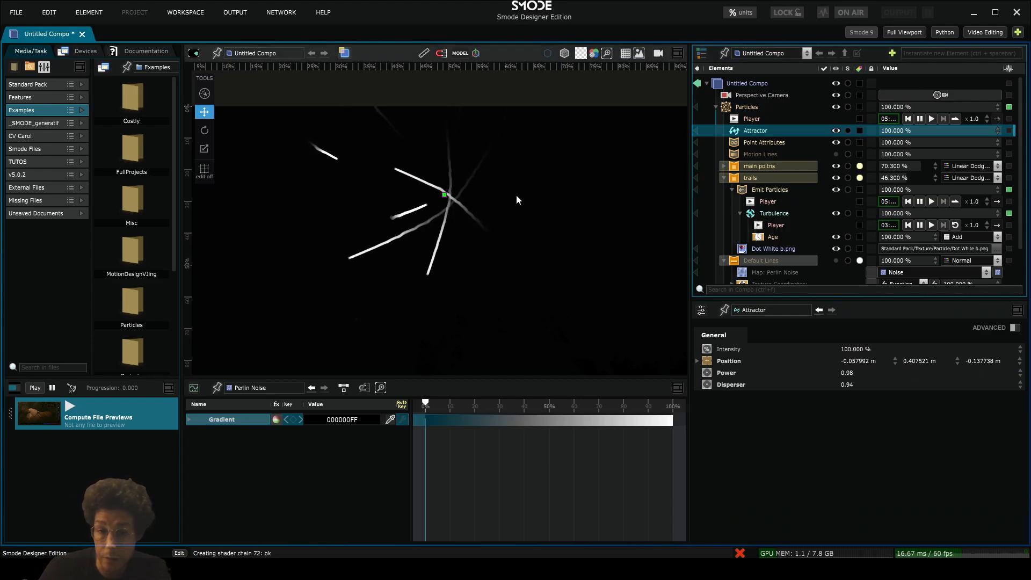
click(443, 193)
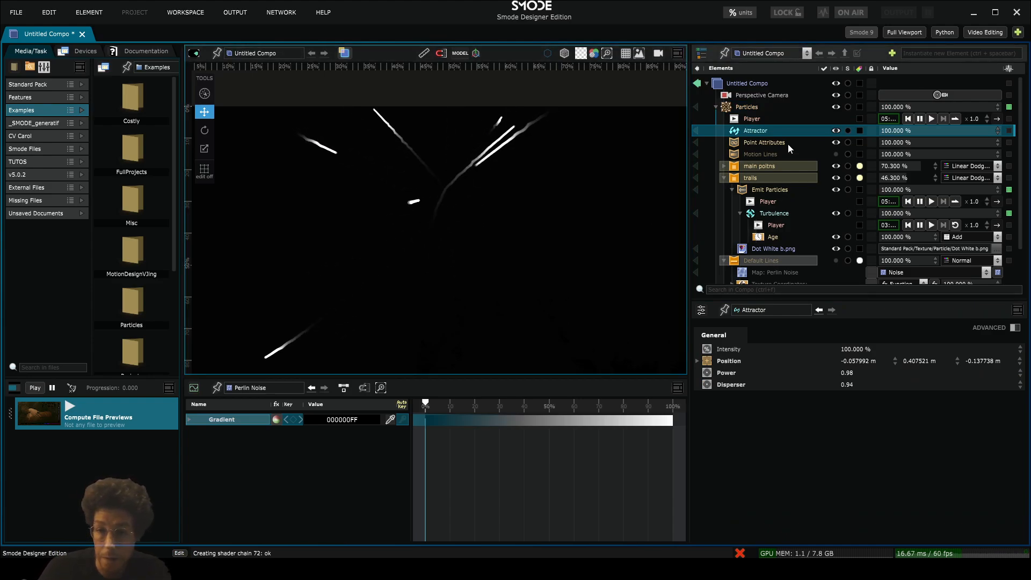
click(753, 133)
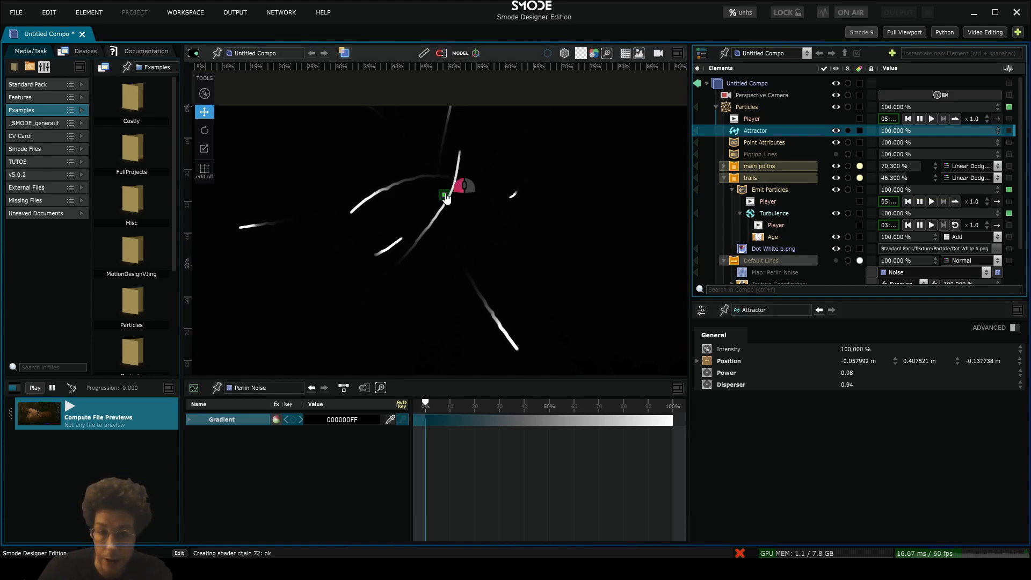
drag(446, 198, 419, 264)
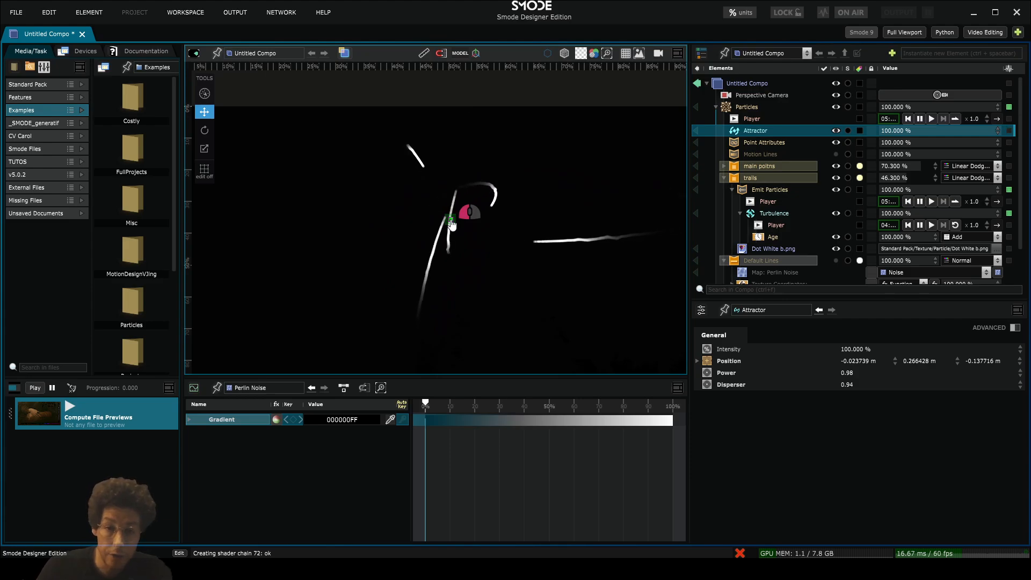
scroll(514, 247, down, 2)
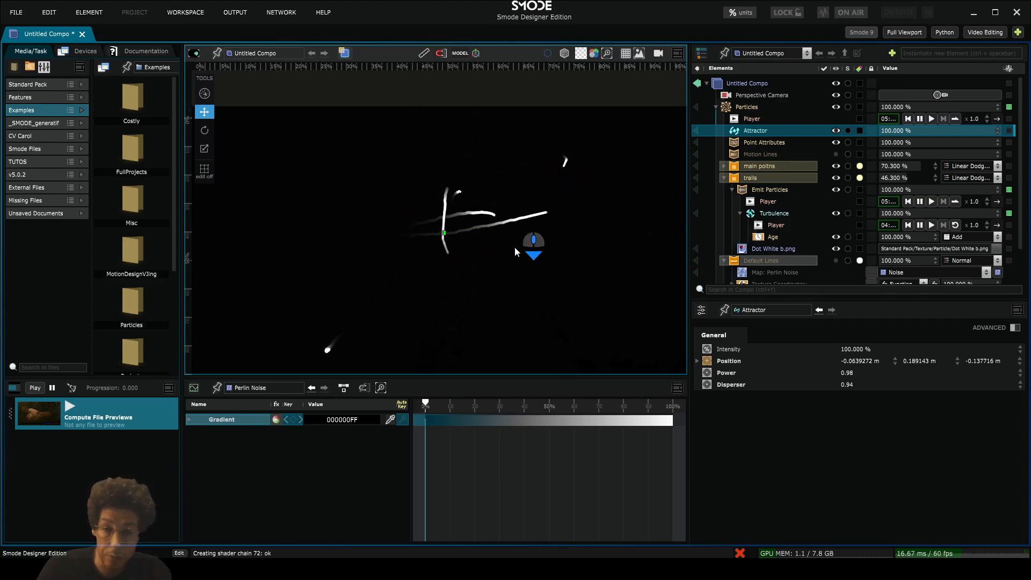
drag(514, 246, 509, 199)
scroll(556, 215, up, 1)
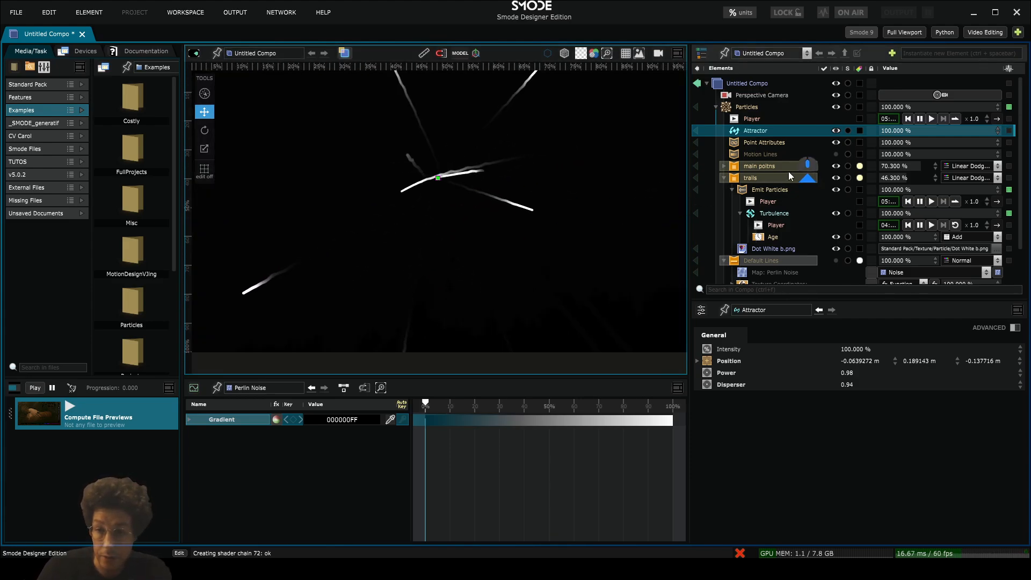
Set the Object Space Size of main poitns to 0.1206 m and that of trails to 0.0347 m
click(753, 167)
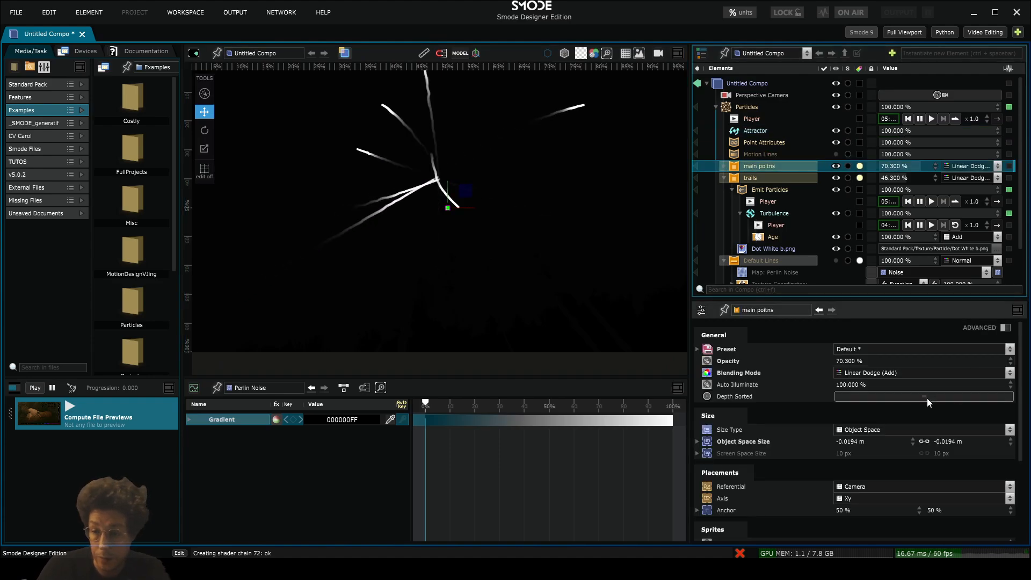
drag(948, 441, 969, 430)
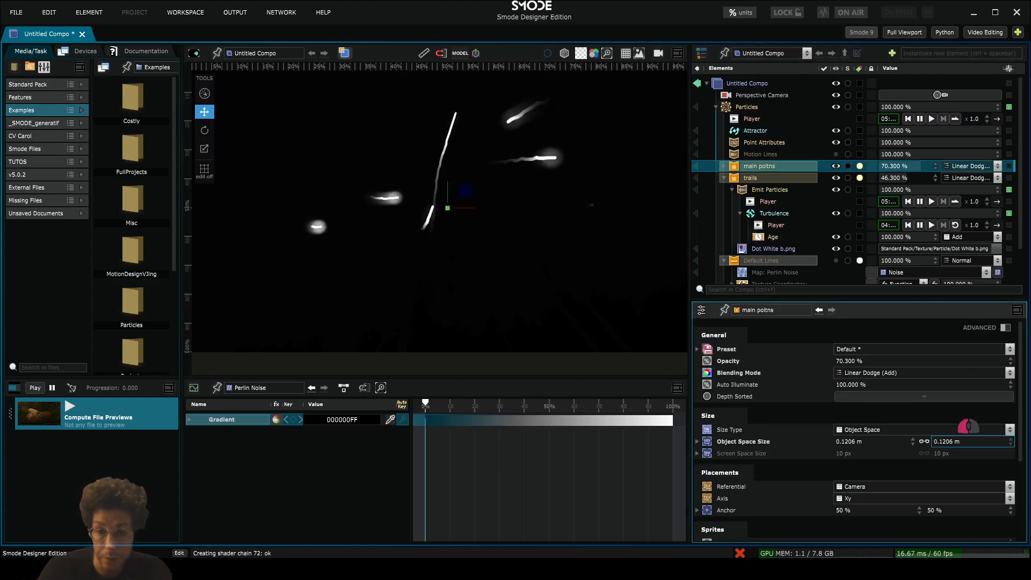
click(753, 180)
drag(963, 441, 966, 433)
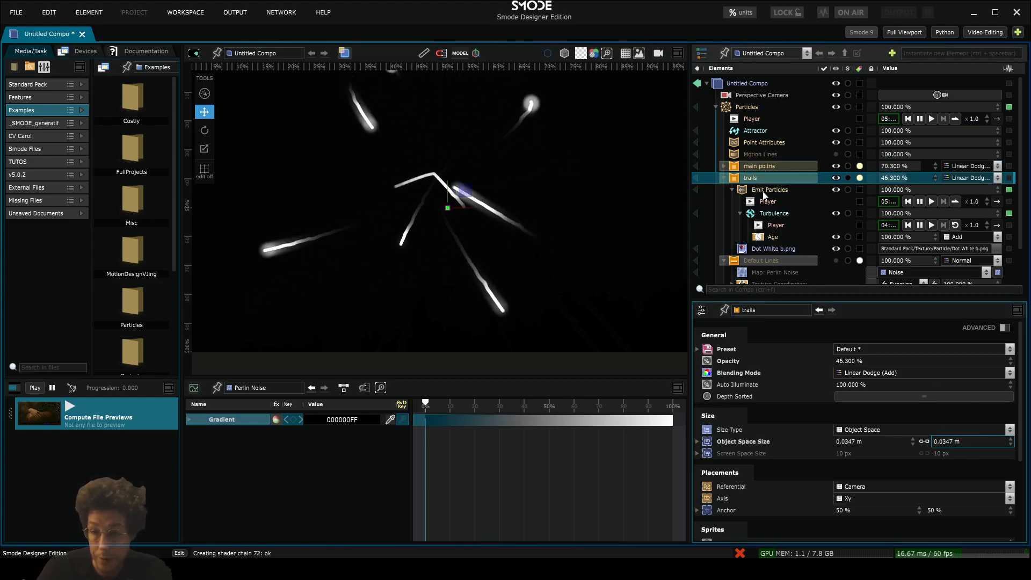
Set the trail emission's Life Time Random to 0:00:00:25 and its Life Time to 0:00:01:00
click(767, 192)
click(894, 310)
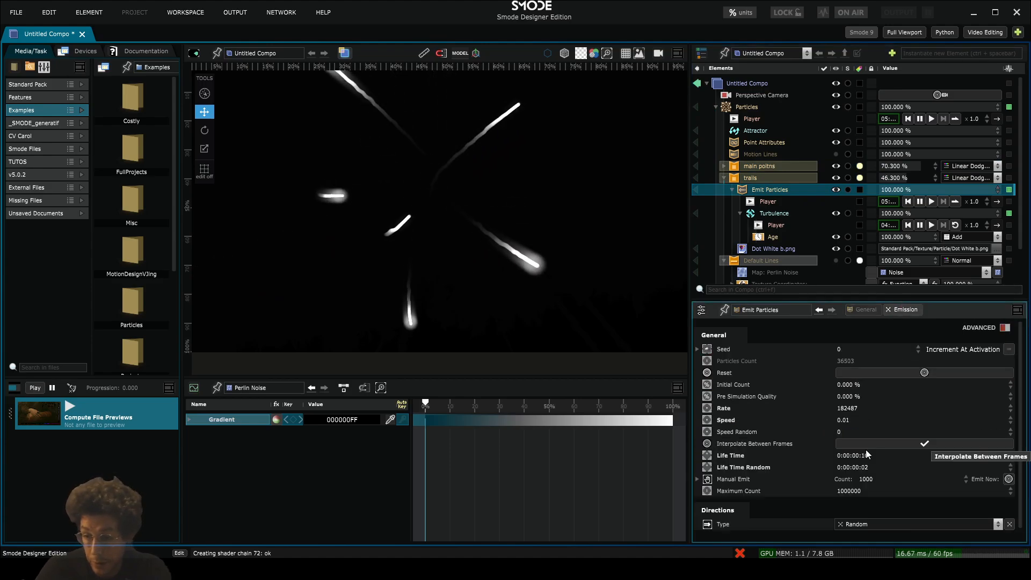
double_click(868, 465)
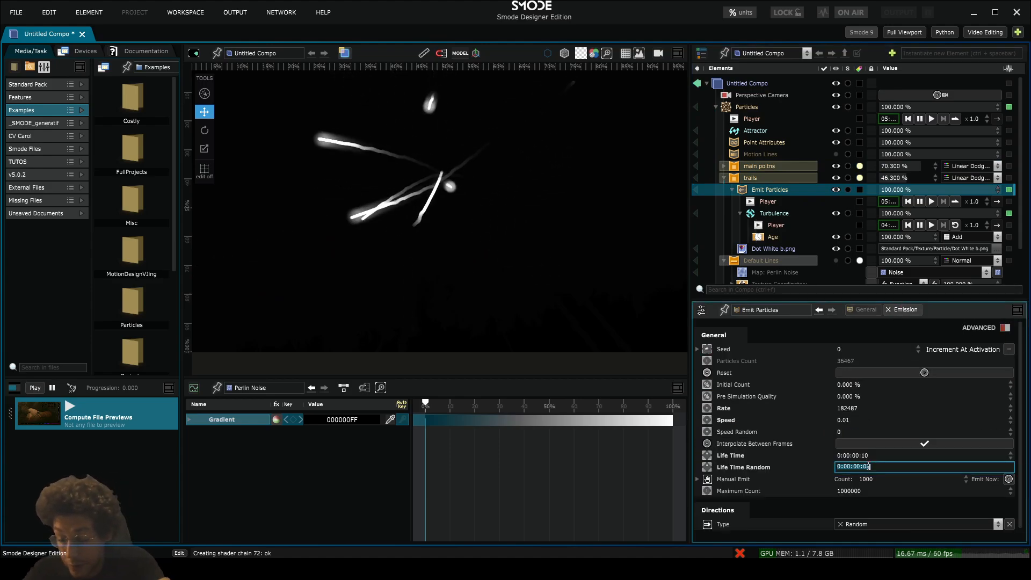
text(25)
key(Return)
double_click(862, 454)
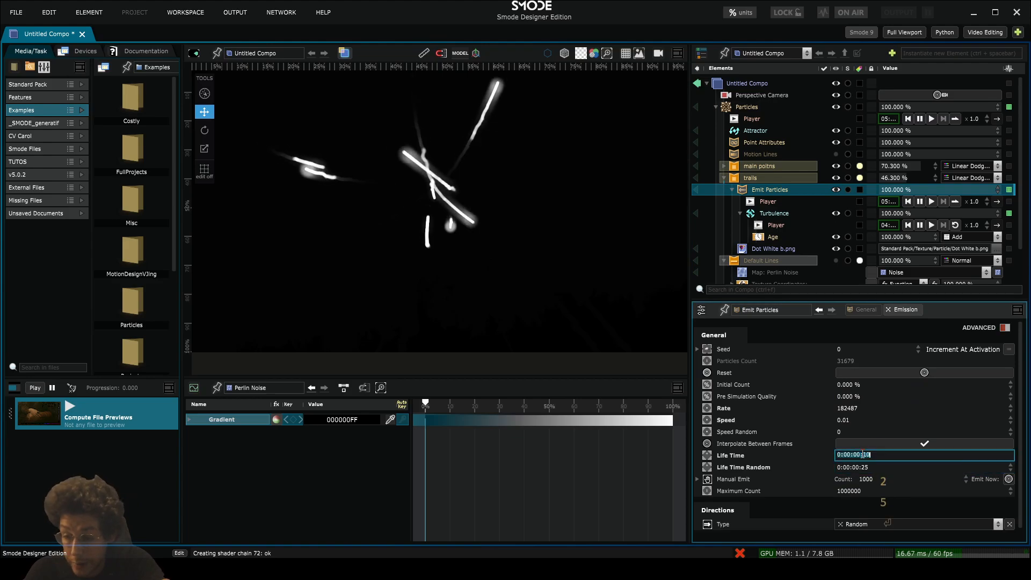
text(1)
key(Return)
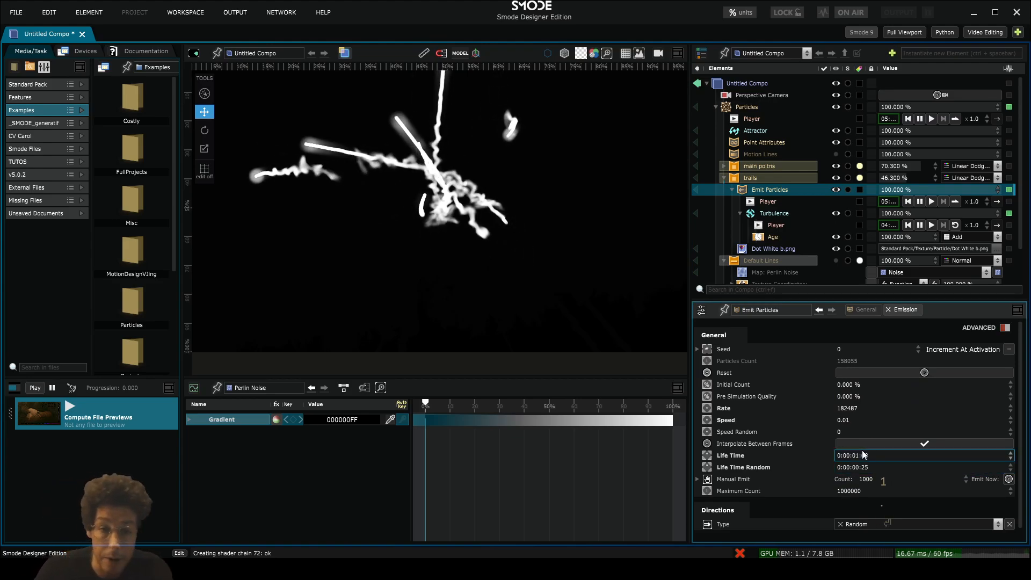
Examine the trails in the viewport, compare them with the Les Limbes video in the browser, and return to Smode
scroll(498, 212, down, 1)
drag(500, 207, 519, 221)
scroll(485, 242, up, 1)
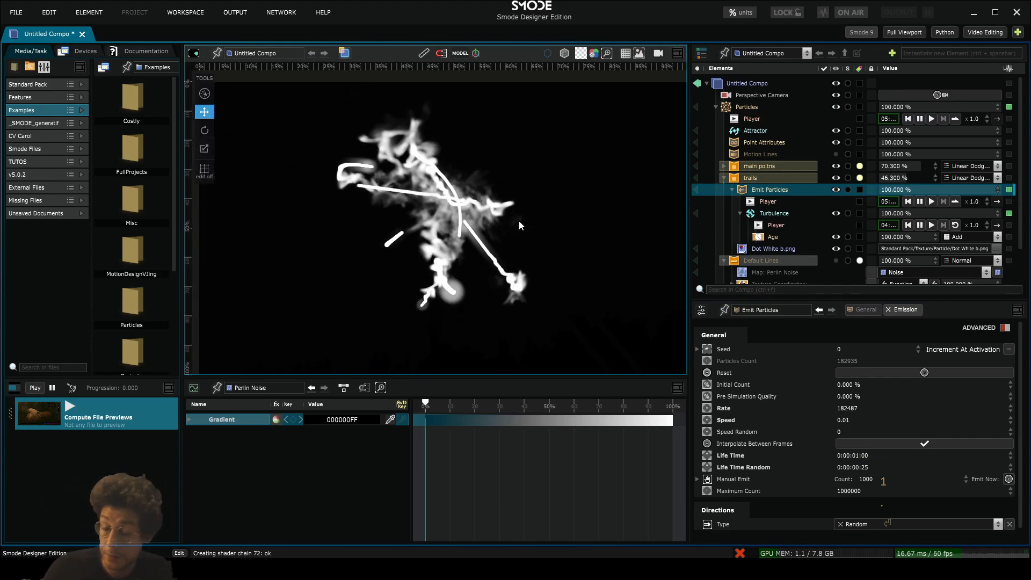
scroll(519, 220, down, 1)
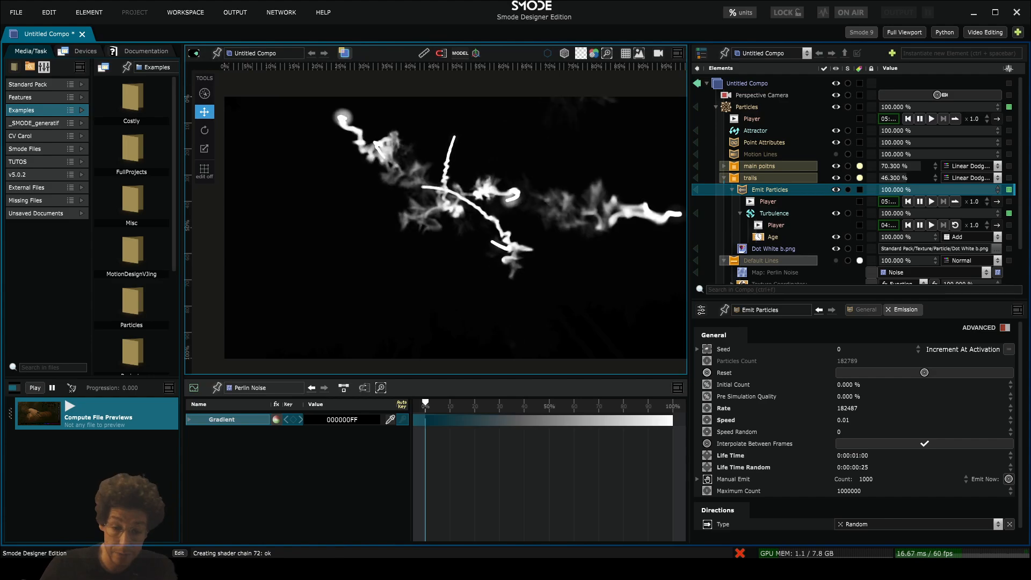
click(277, 569)
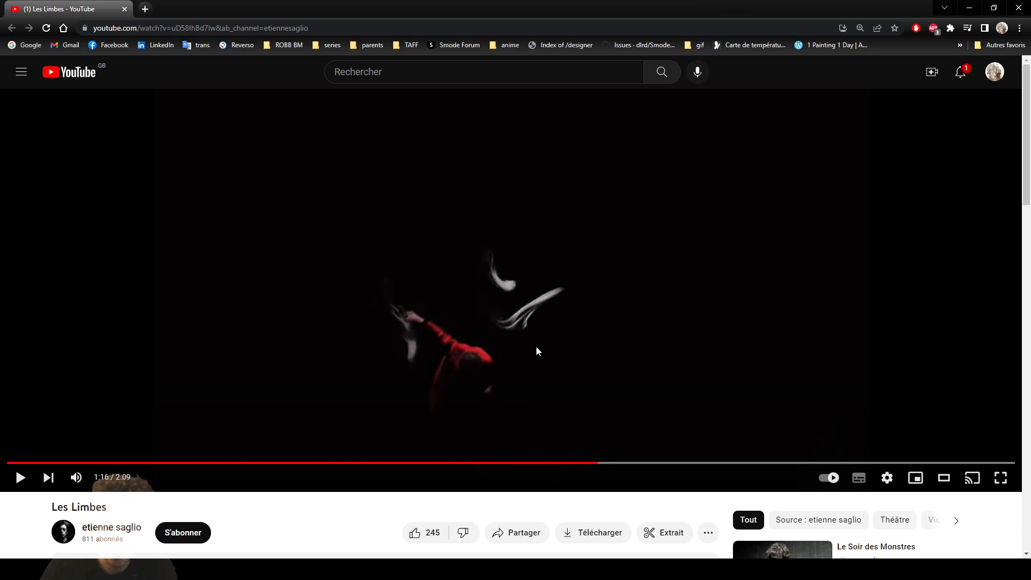
click(972, 9)
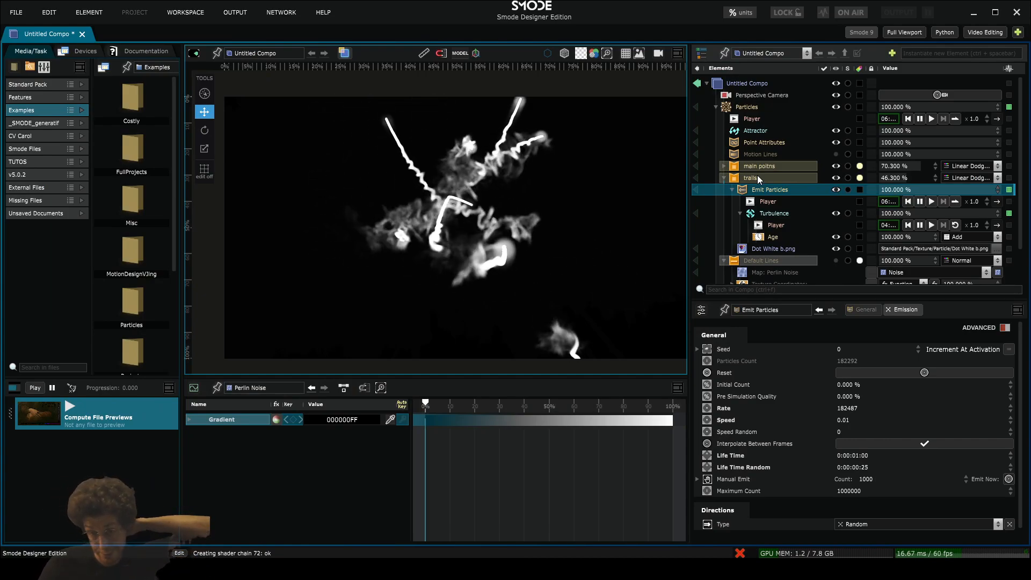
Collapse the Particles layer in the element tree
click(715, 107)
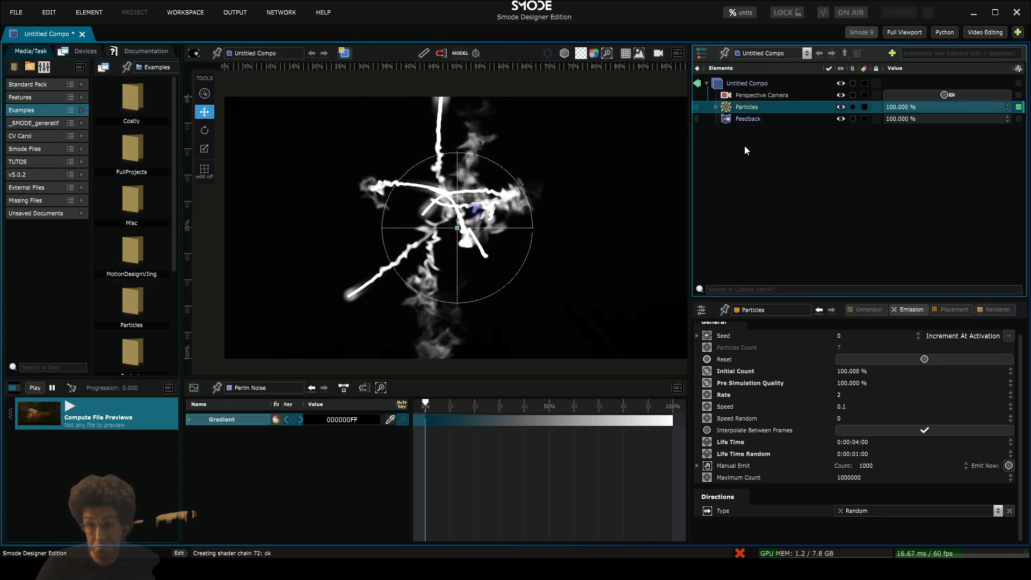